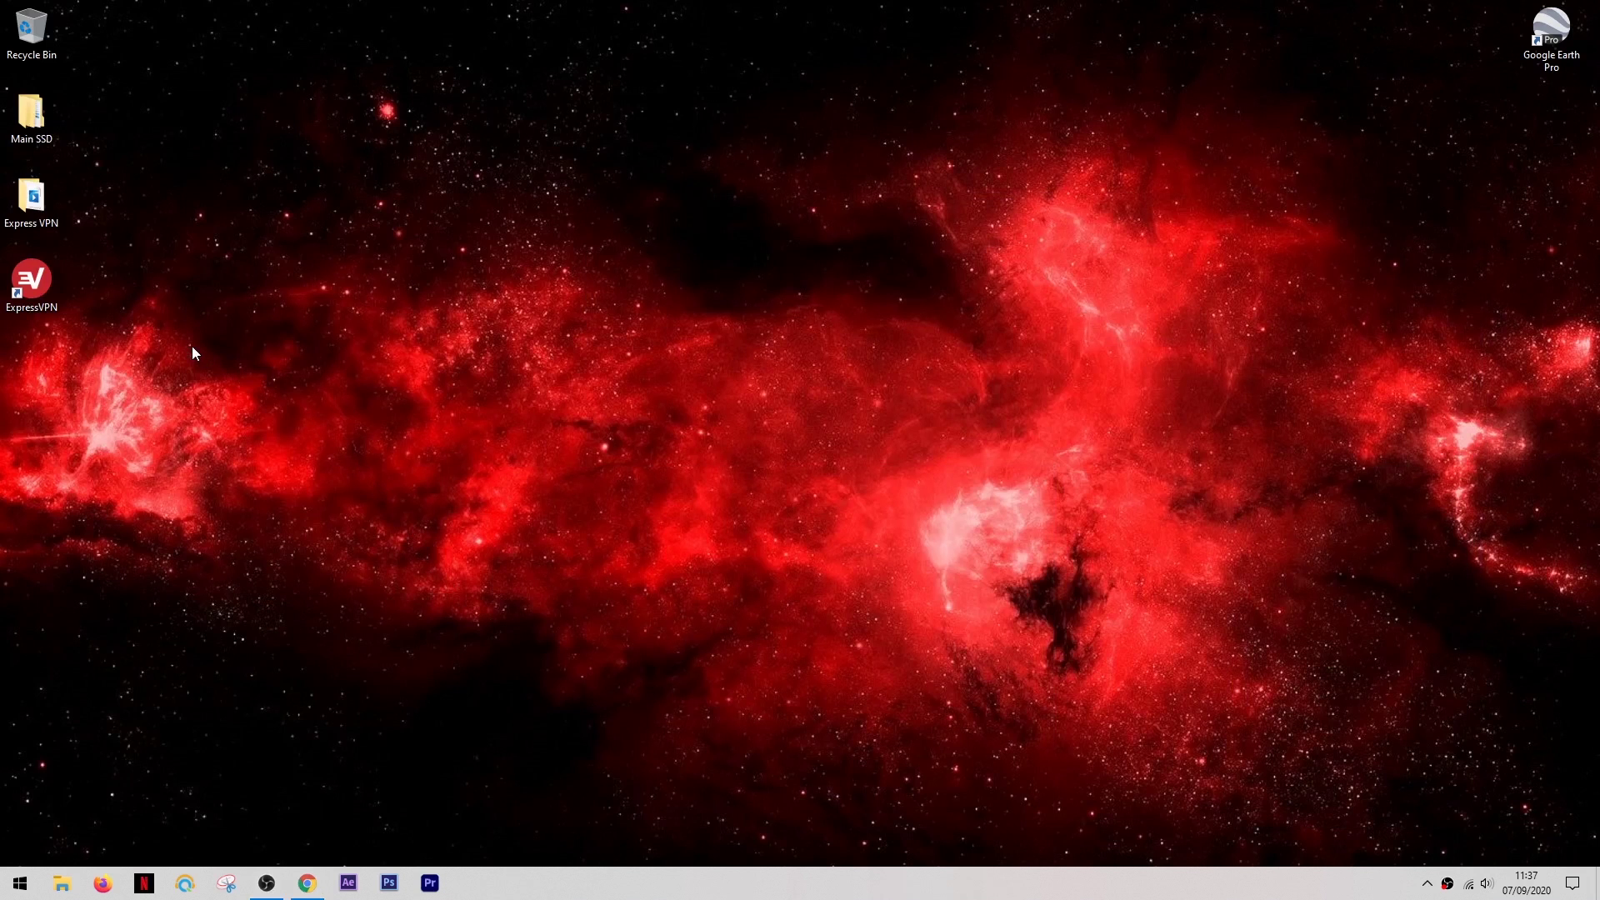
Launch ExpressVPN, centre its window, and connect to the UK - East London smart location.
click(41, 282)
double_click(40, 282)
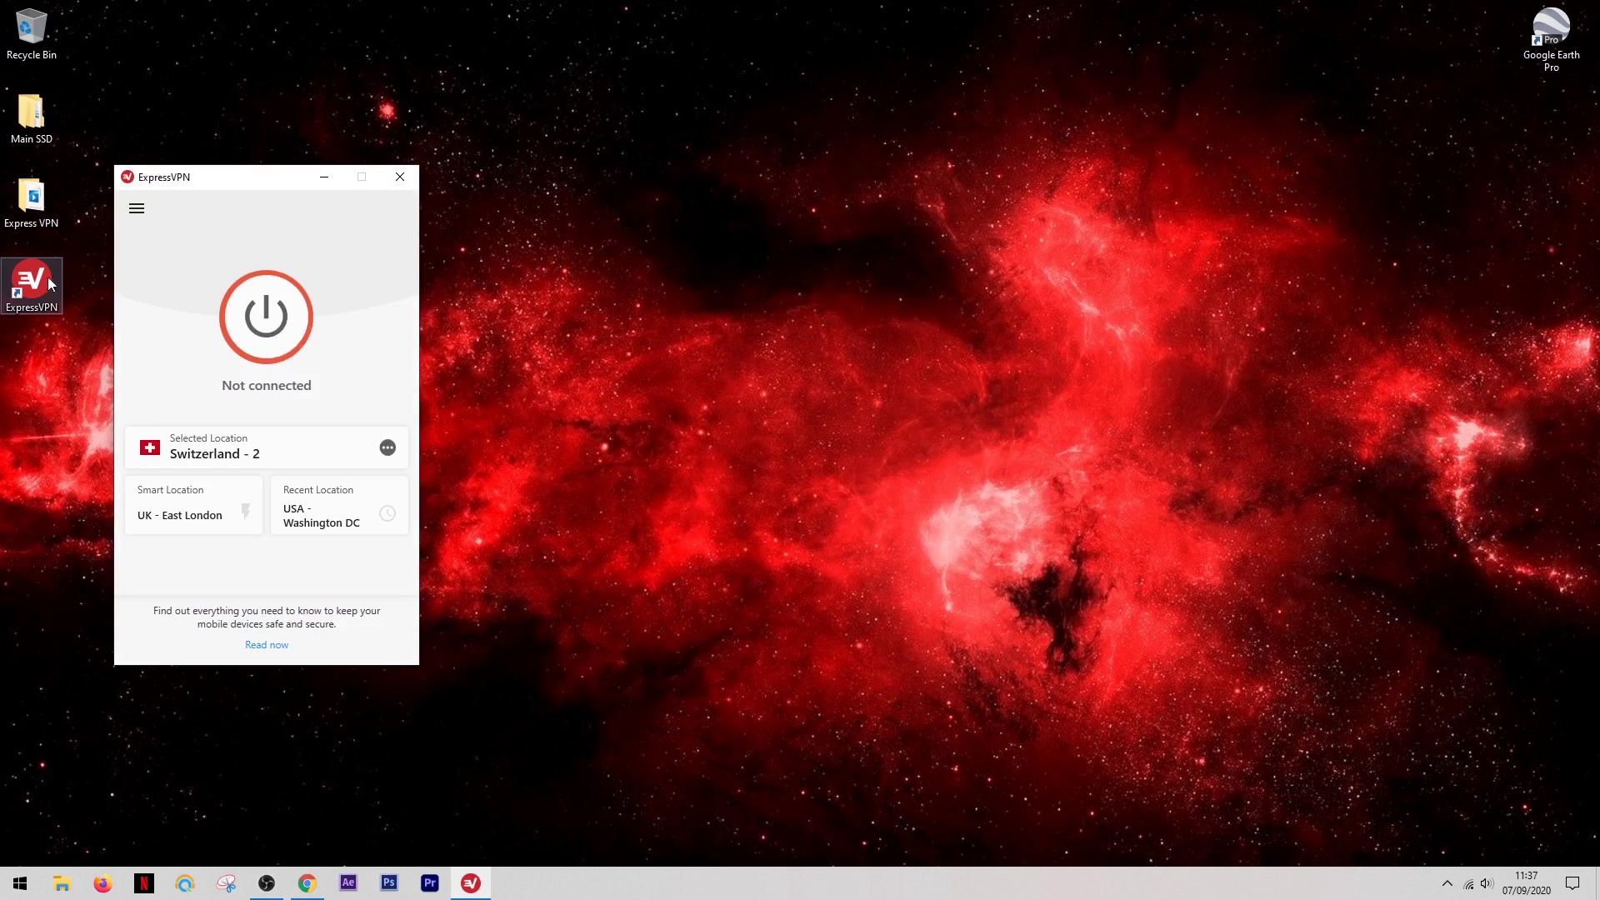
drag(239, 185, 752, 150)
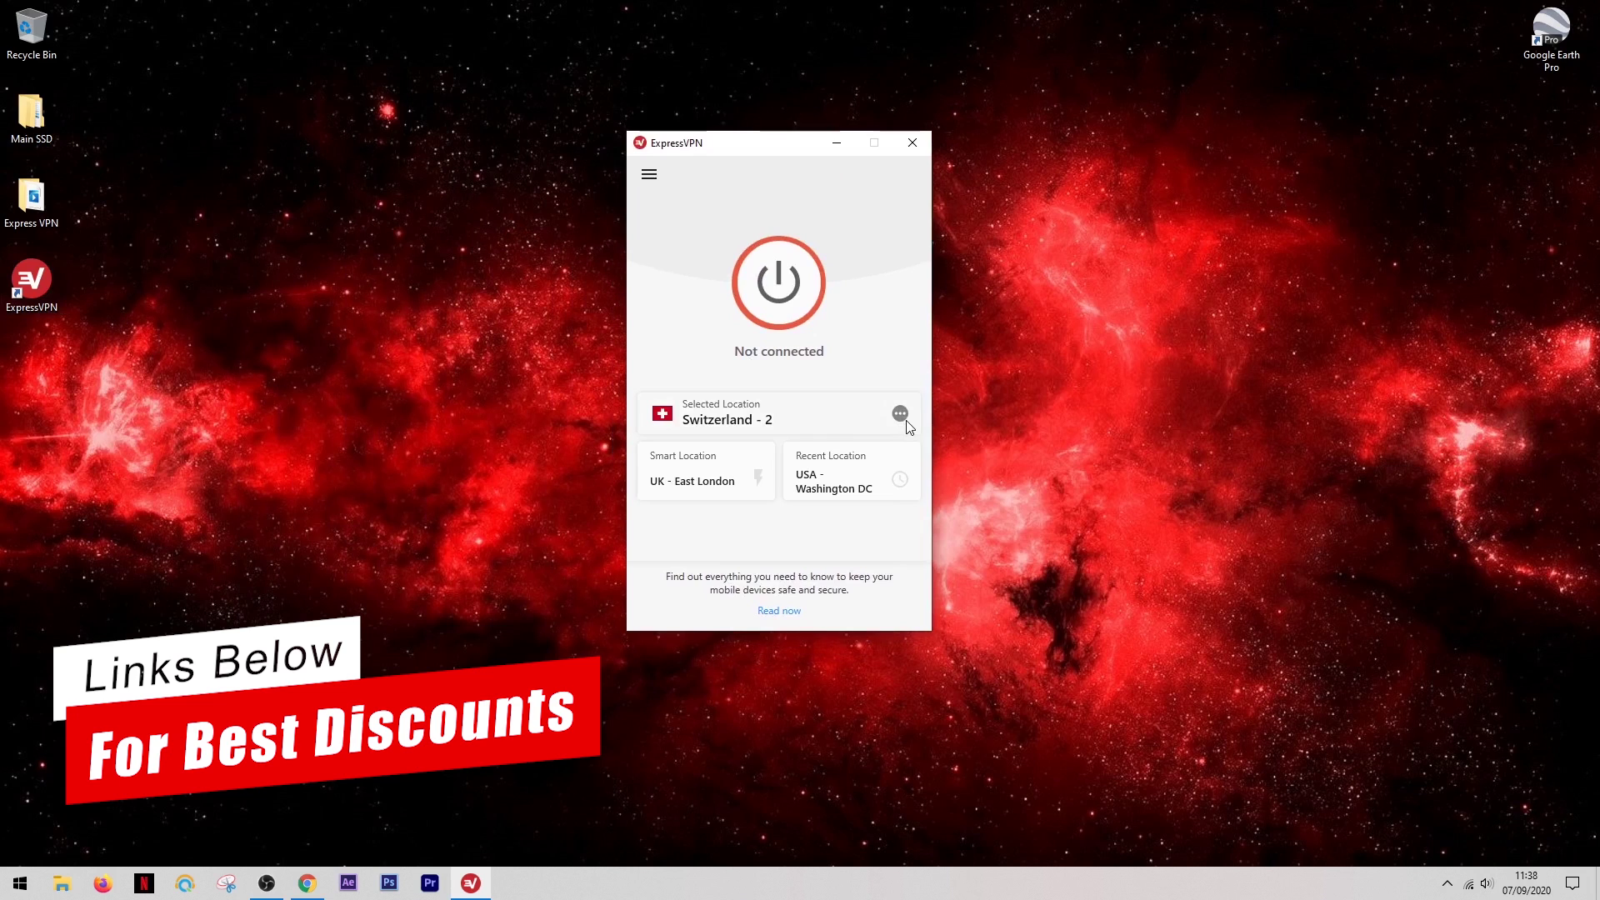
click(692, 488)
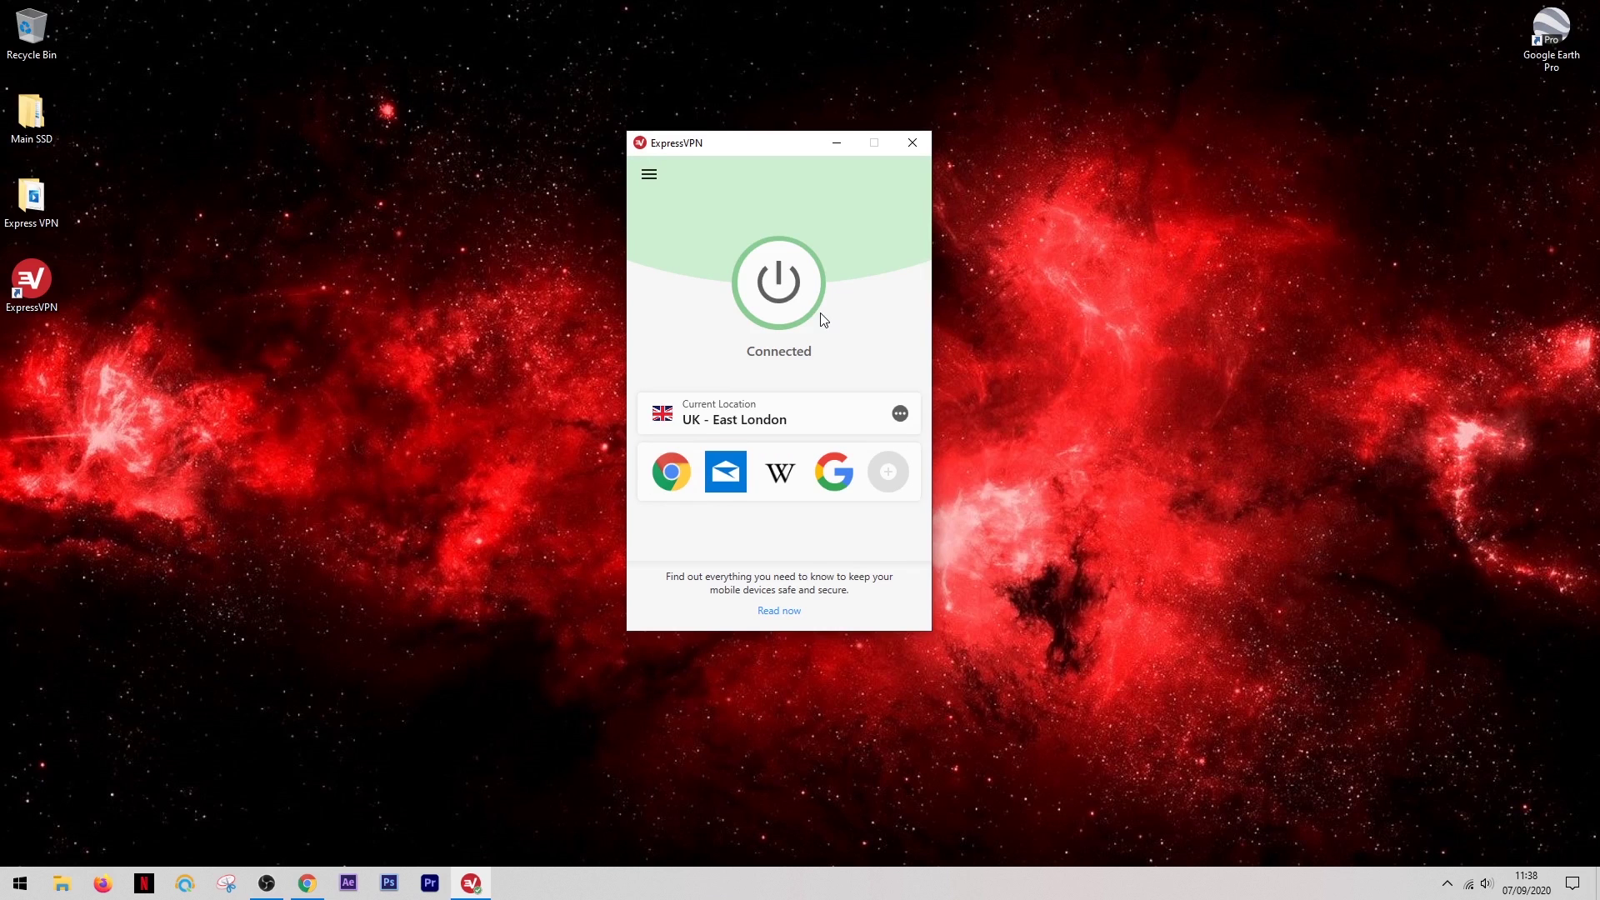
Switch the VPN to USA - New Jersey - 3 via All Locations > Americas > United States.
click(900, 414)
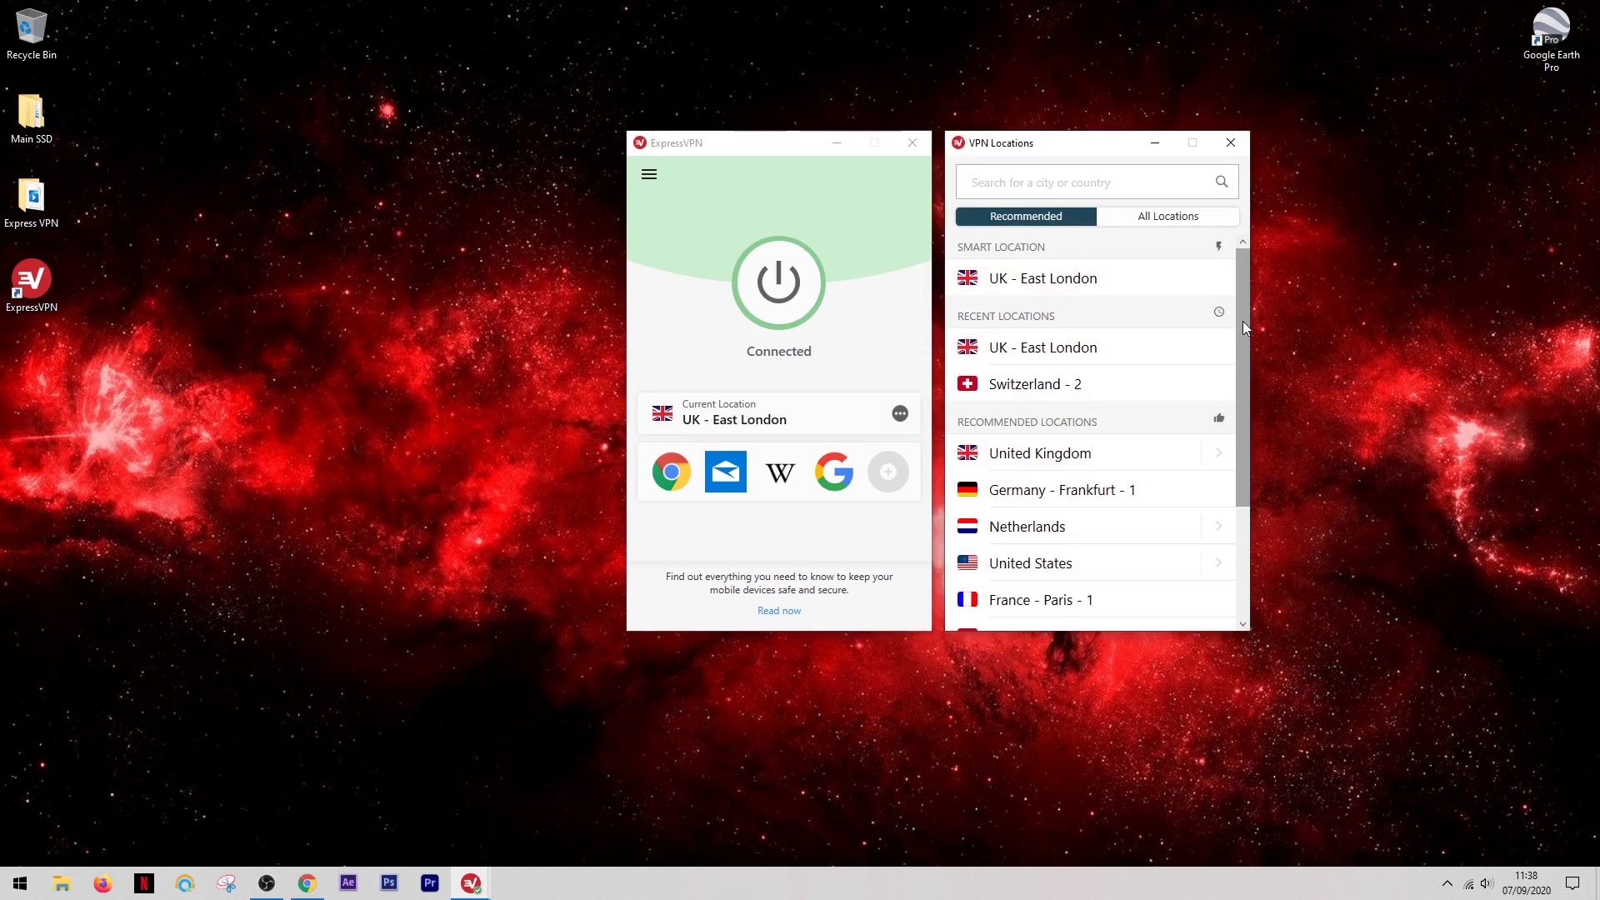
mouse_move(1243, 319)
mouse_down()
mouse_move(1233, 451)
mouse_move(1247, 300)
mouse_up()
click(1172, 219)
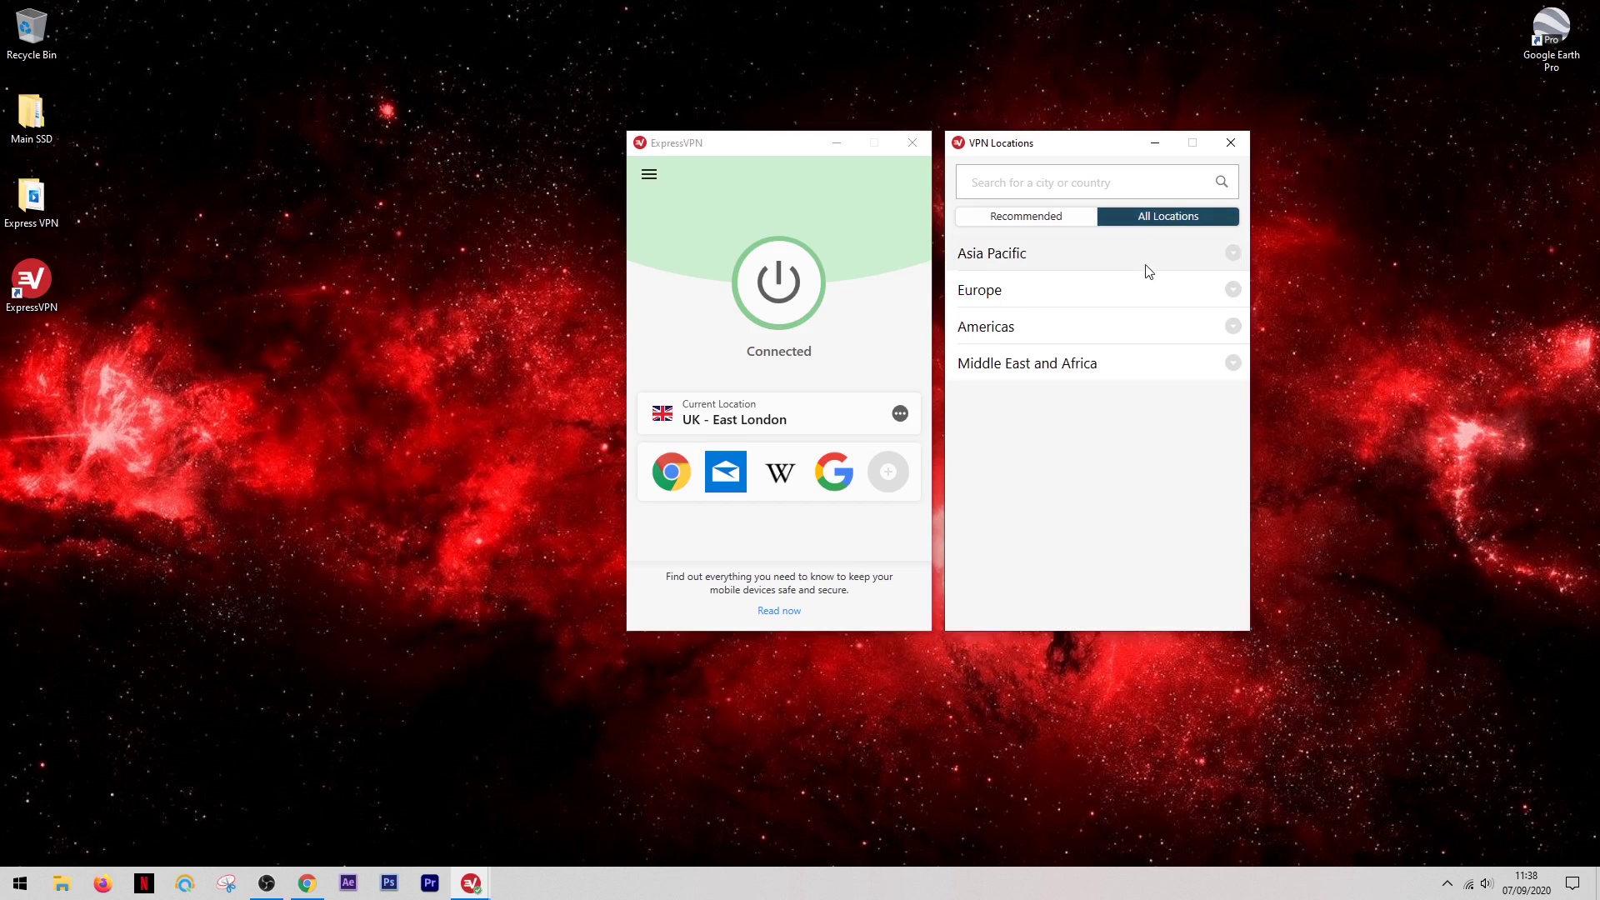
click(1233, 330)
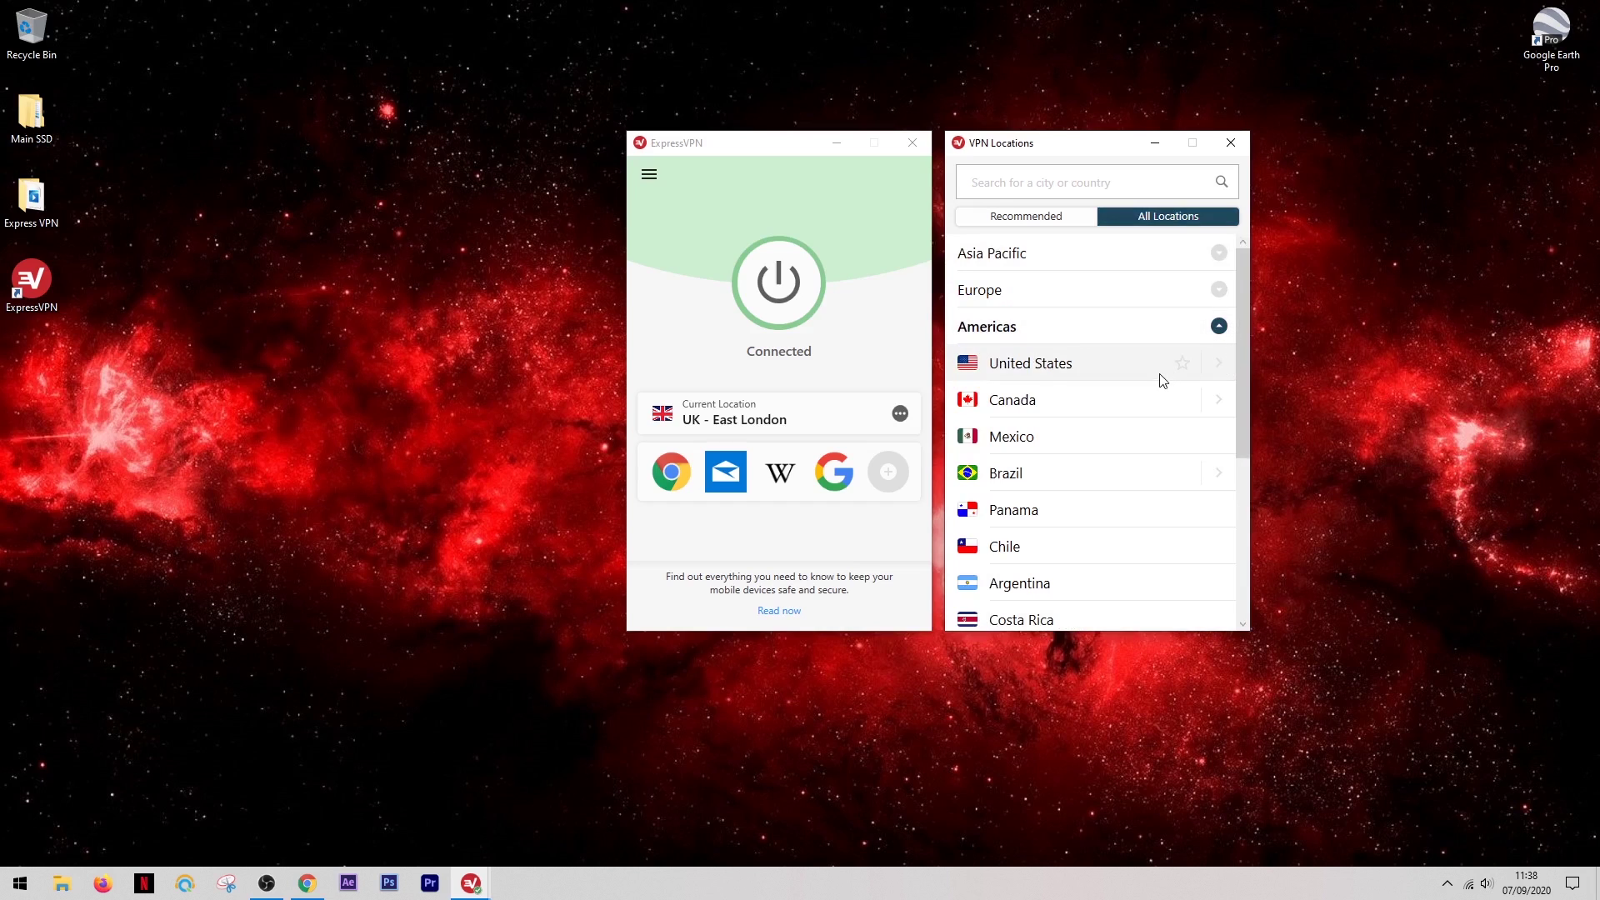
click(1221, 366)
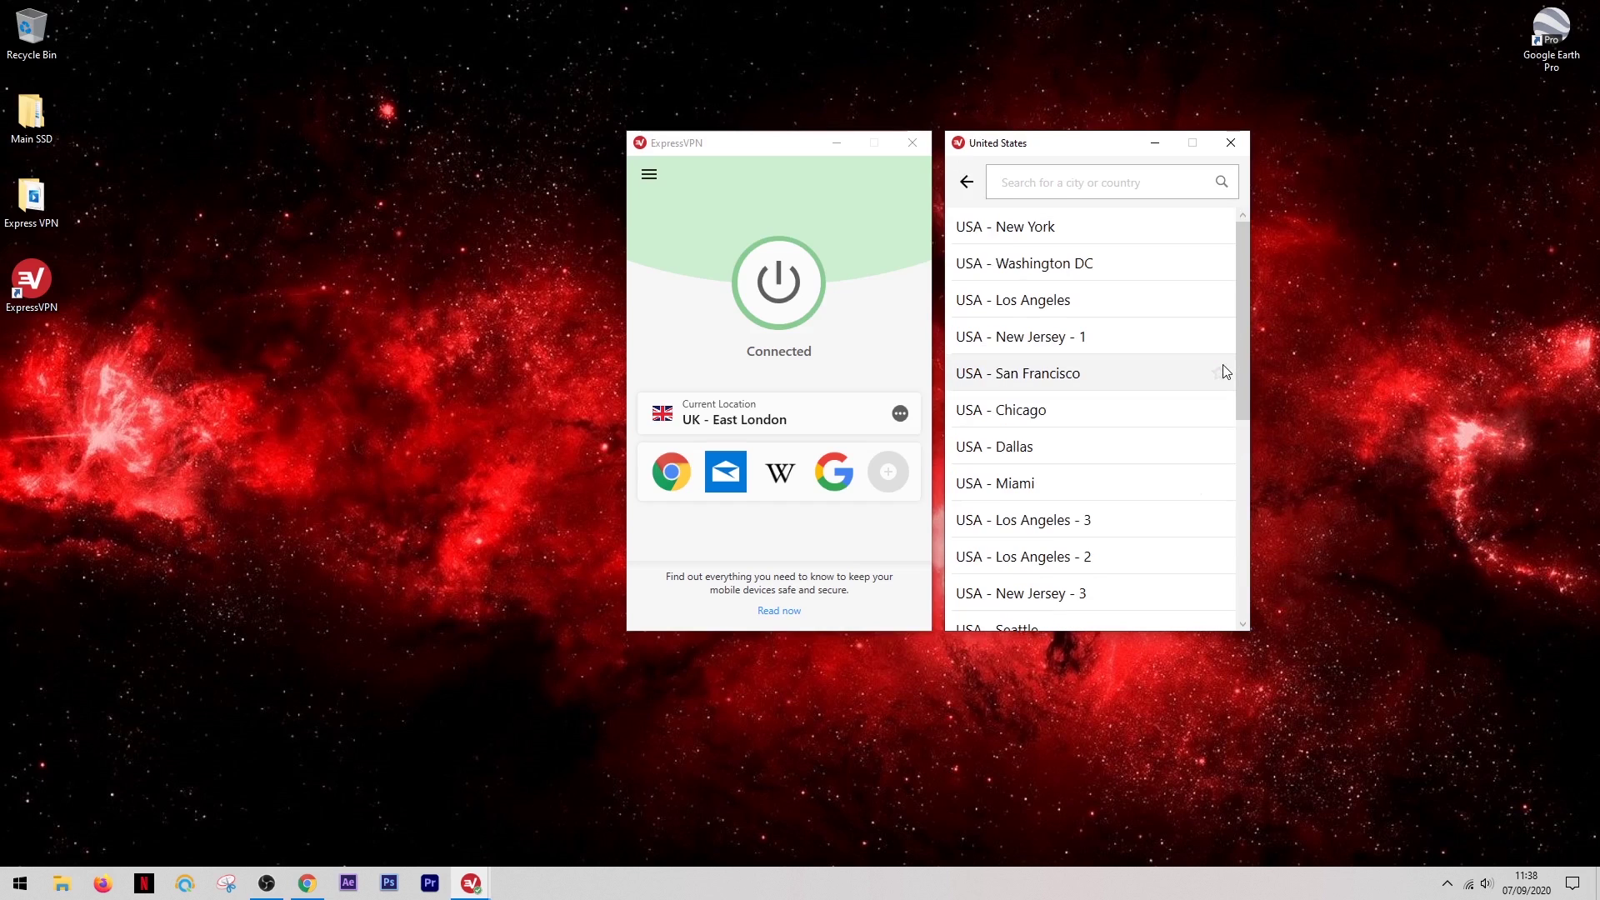
drag(1248, 278, 1236, 362)
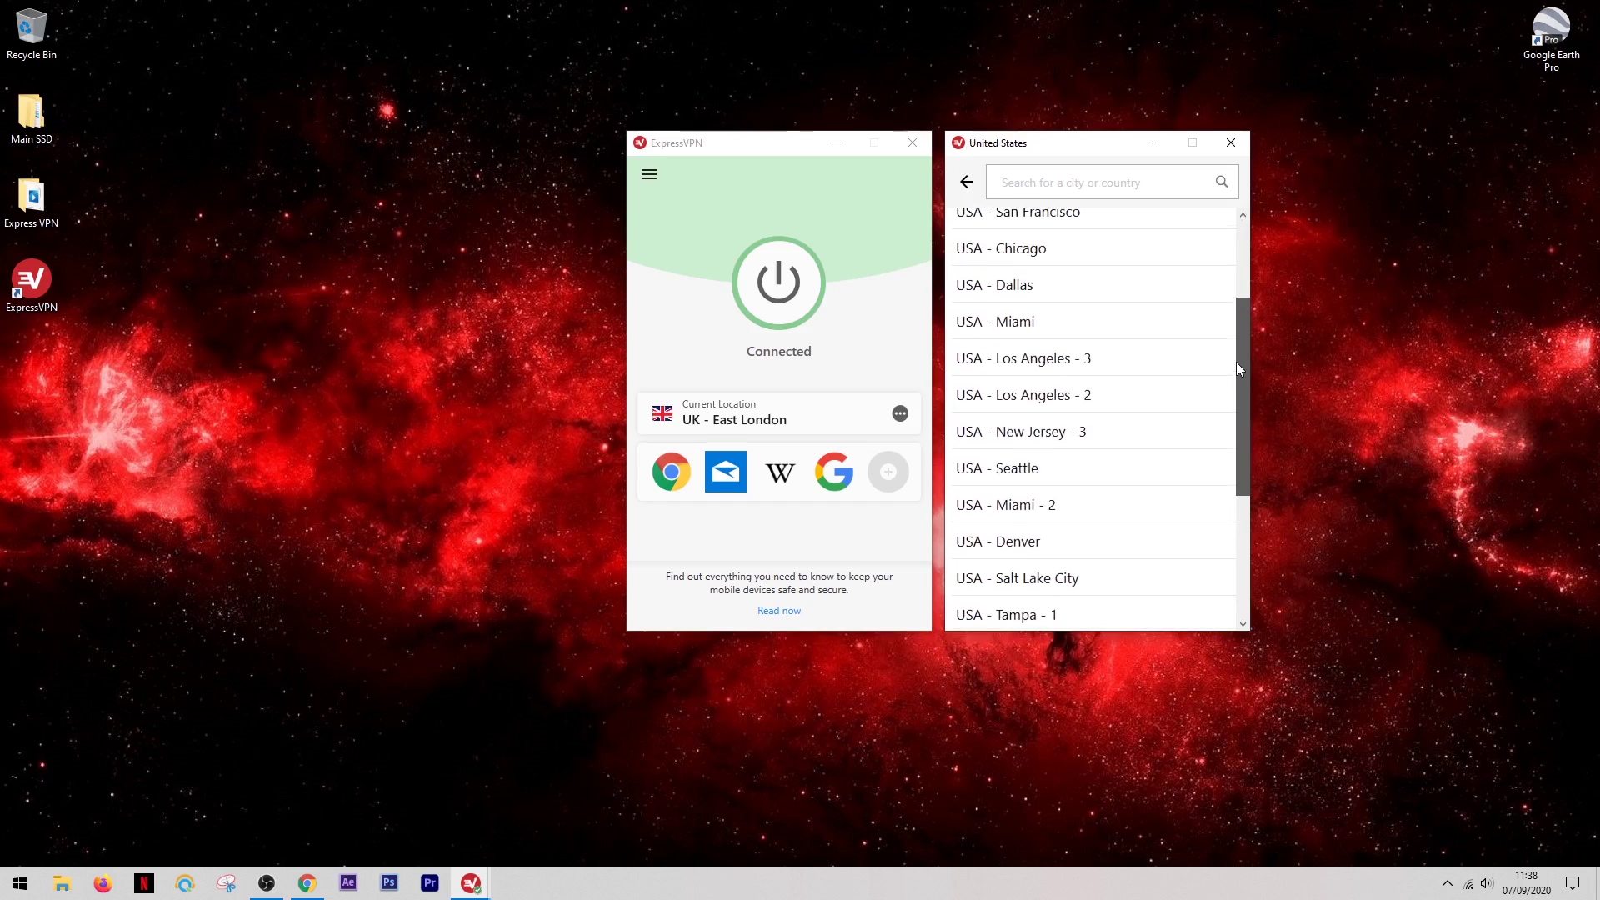
double_click(1067, 433)
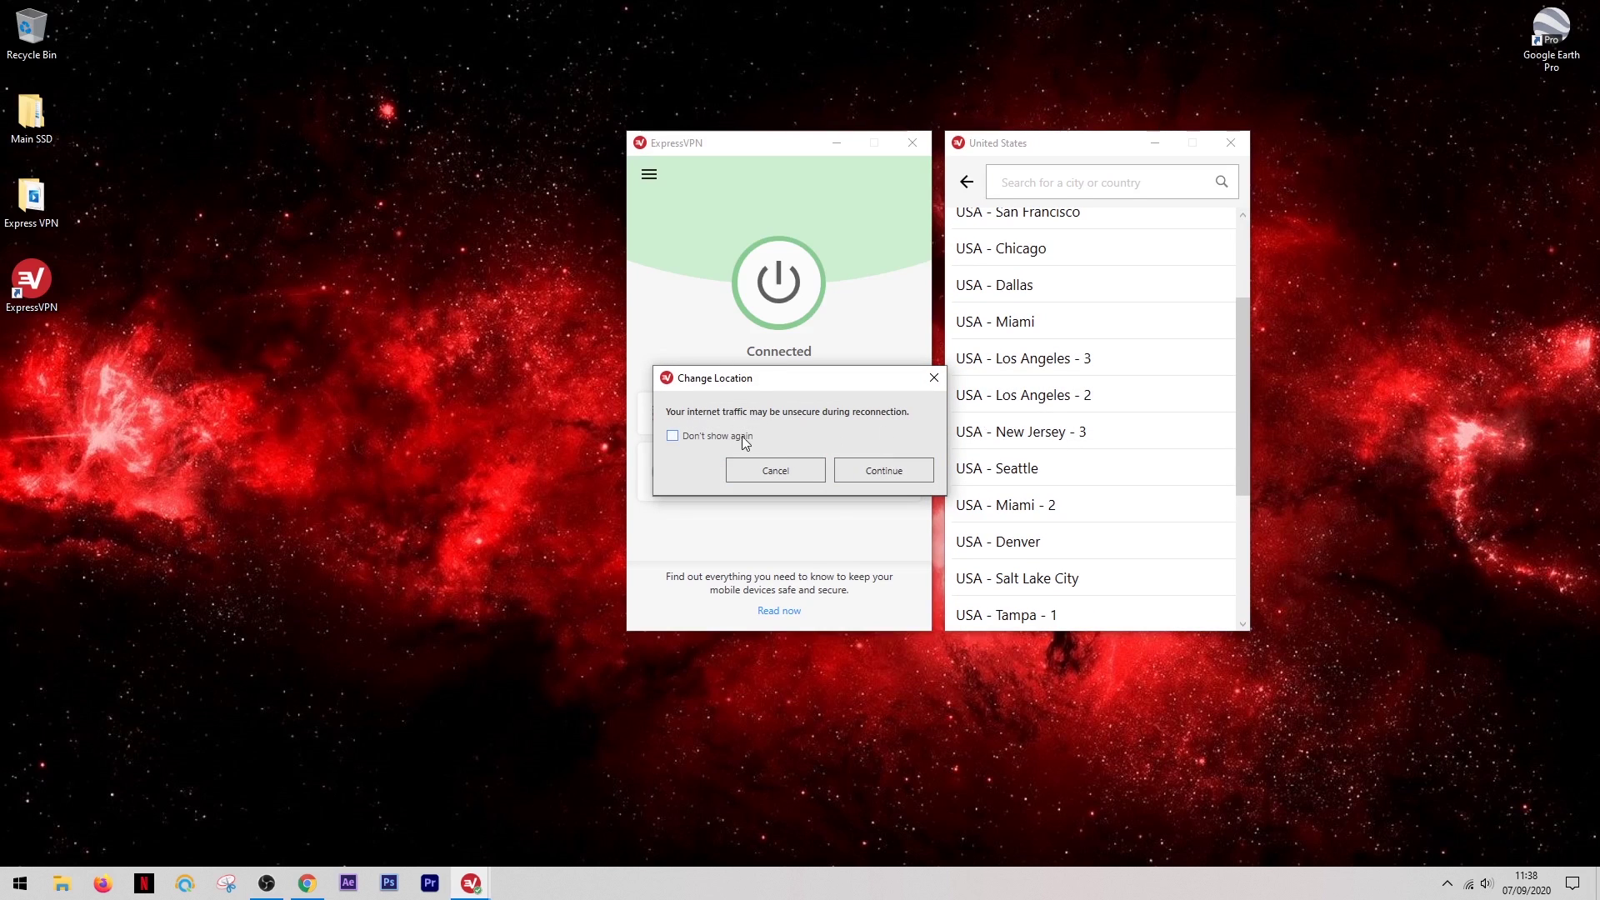
click(867, 474)
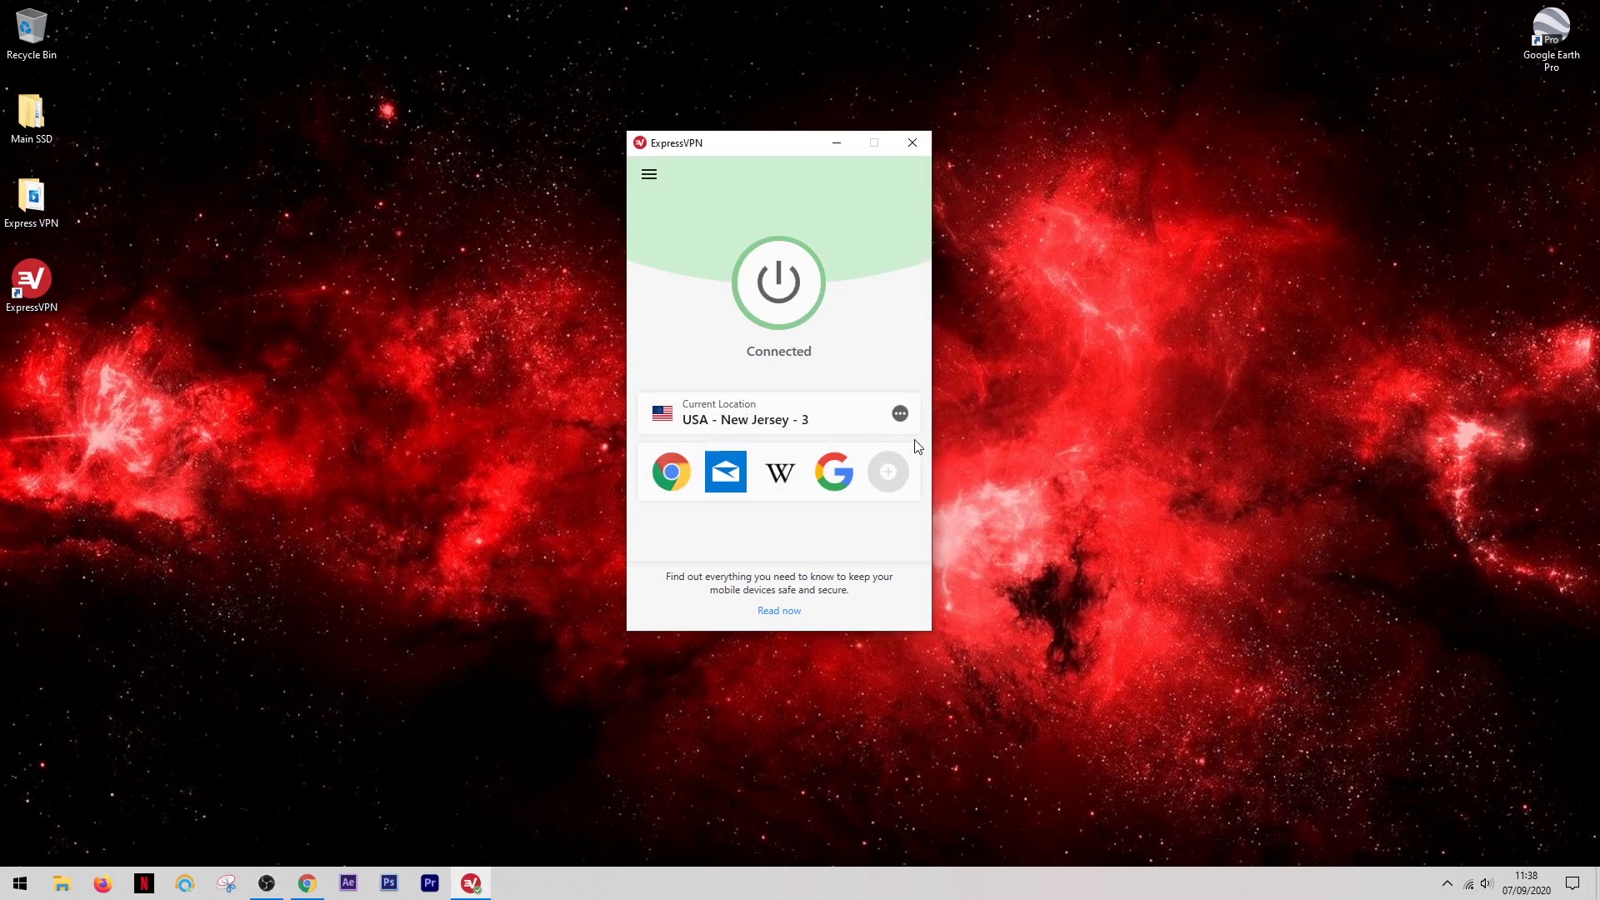
Star USA - Los Angeles - 2 and USA - Los Angeles - 3, then check the Favorites list.
click(900, 413)
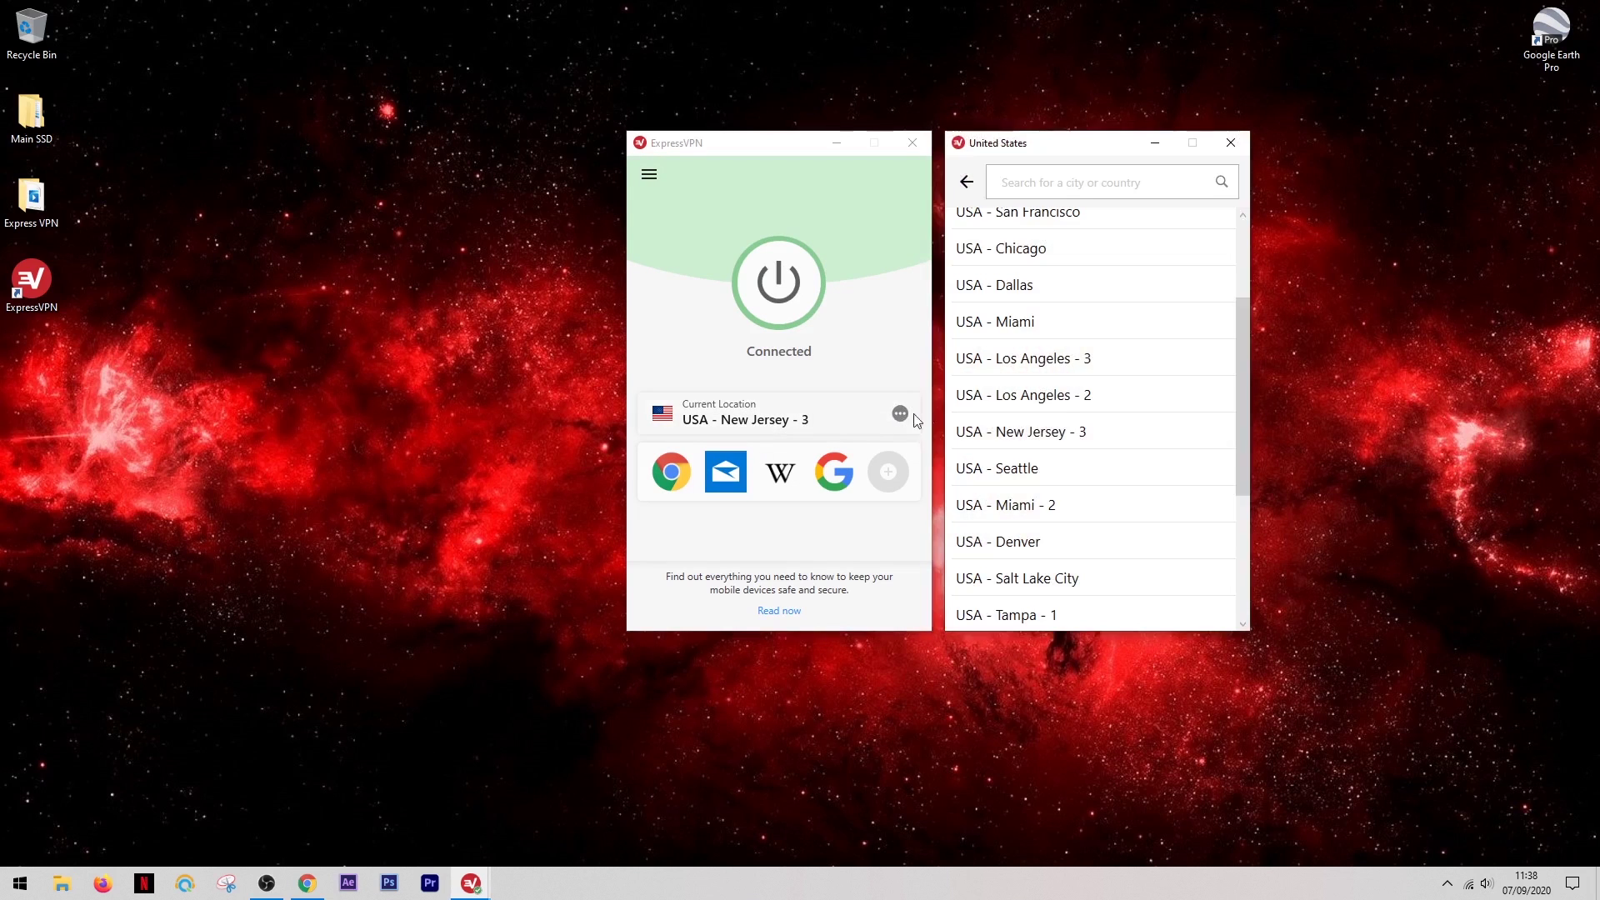
click(1221, 397)
click(1219, 358)
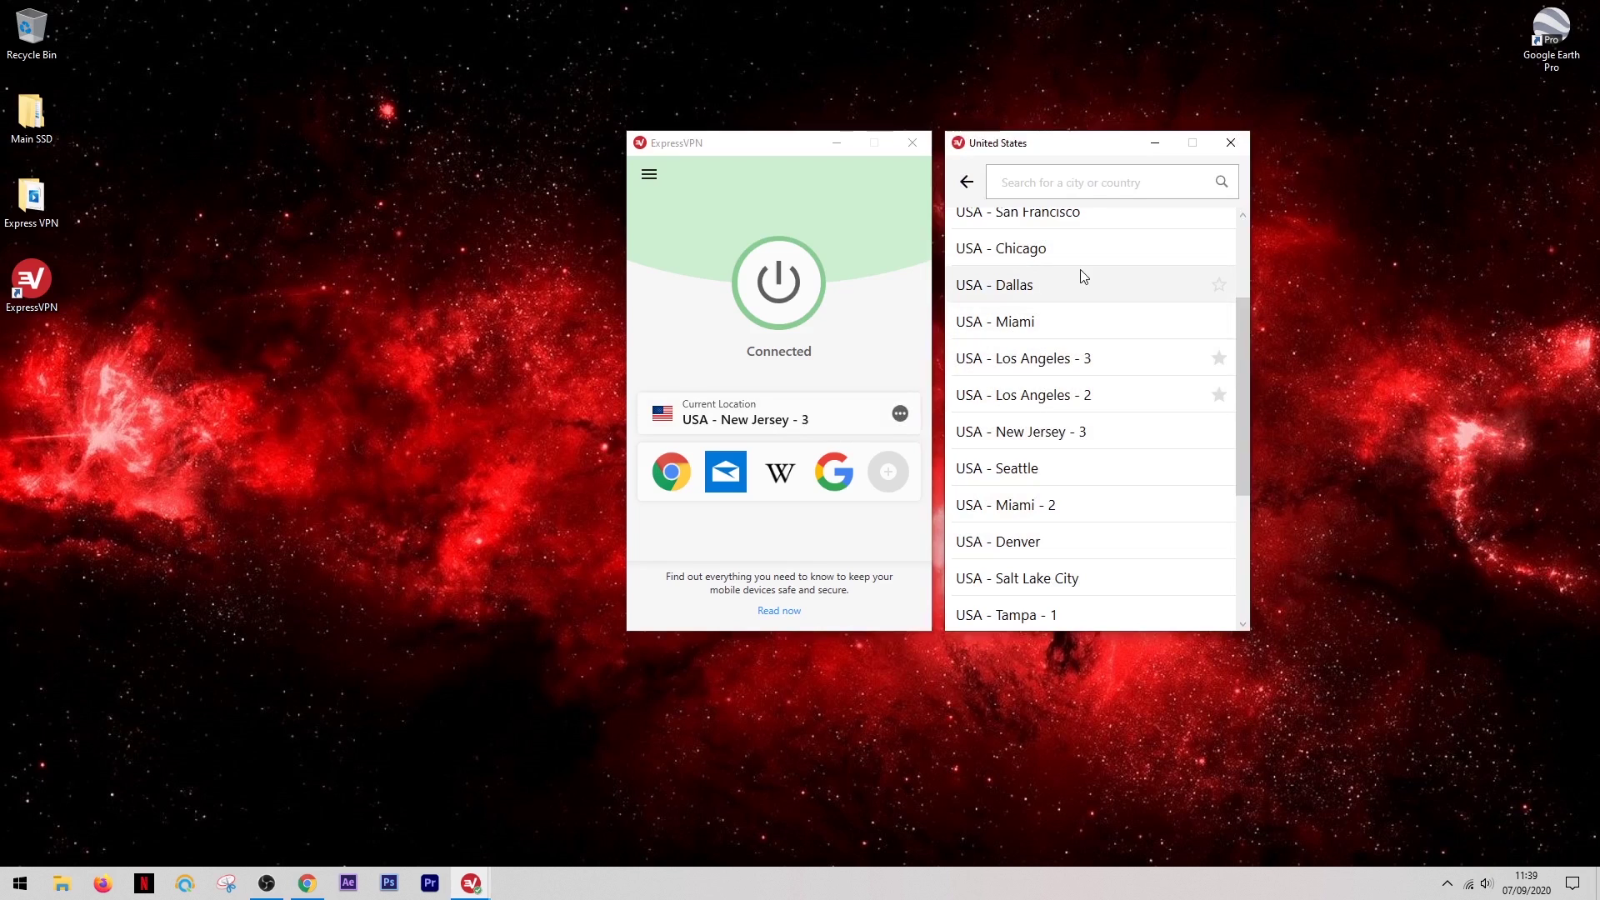
click(970, 183)
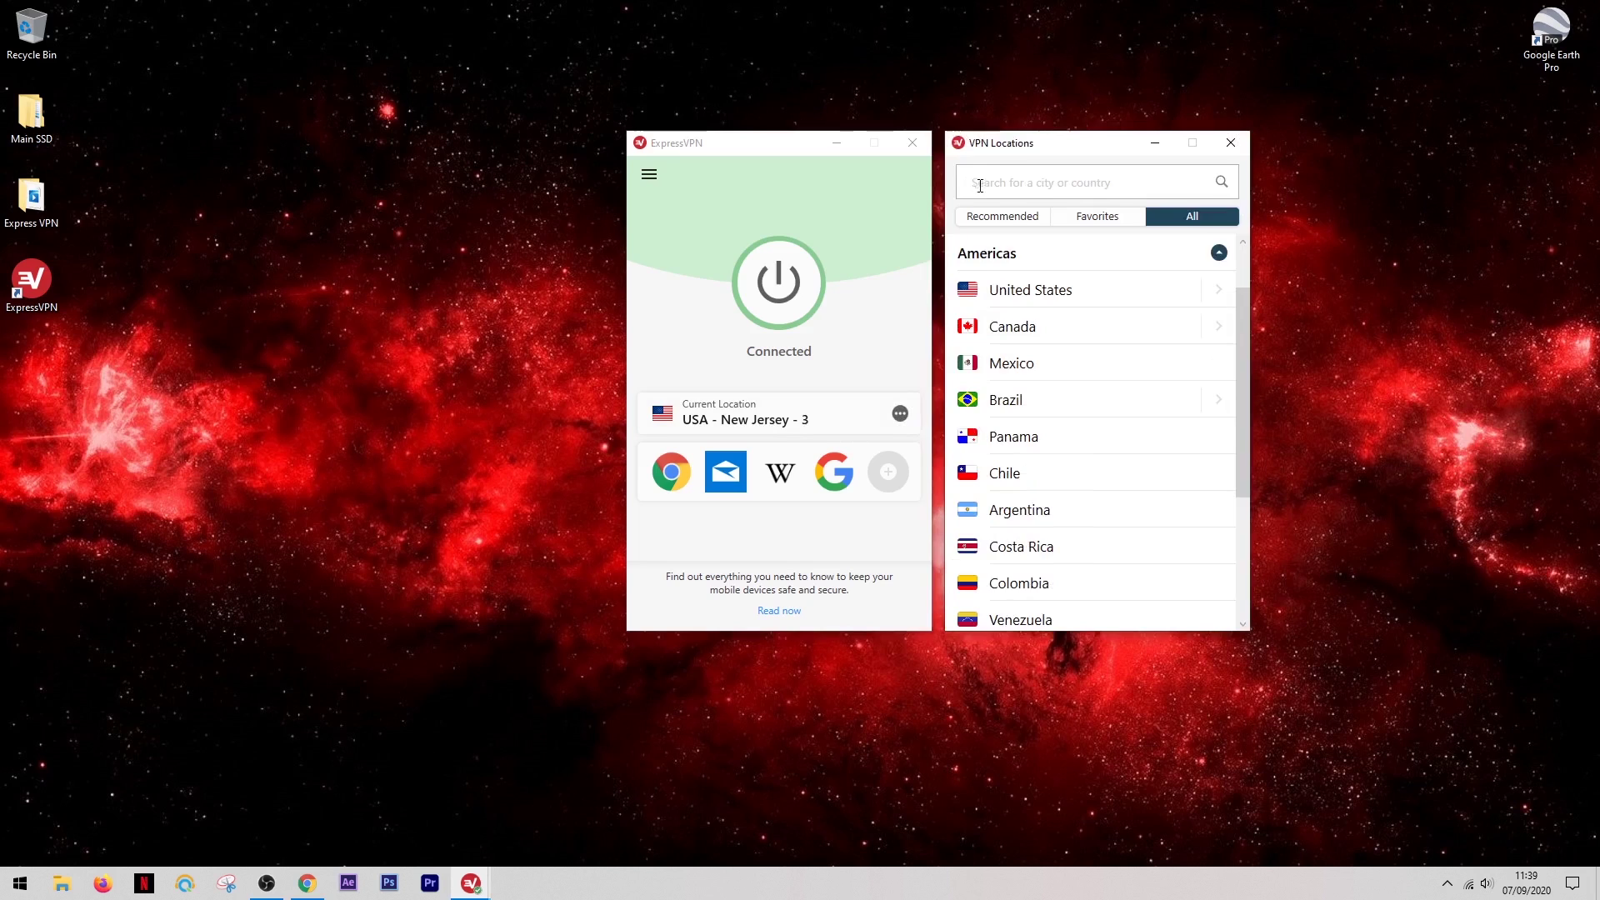
click(1076, 221)
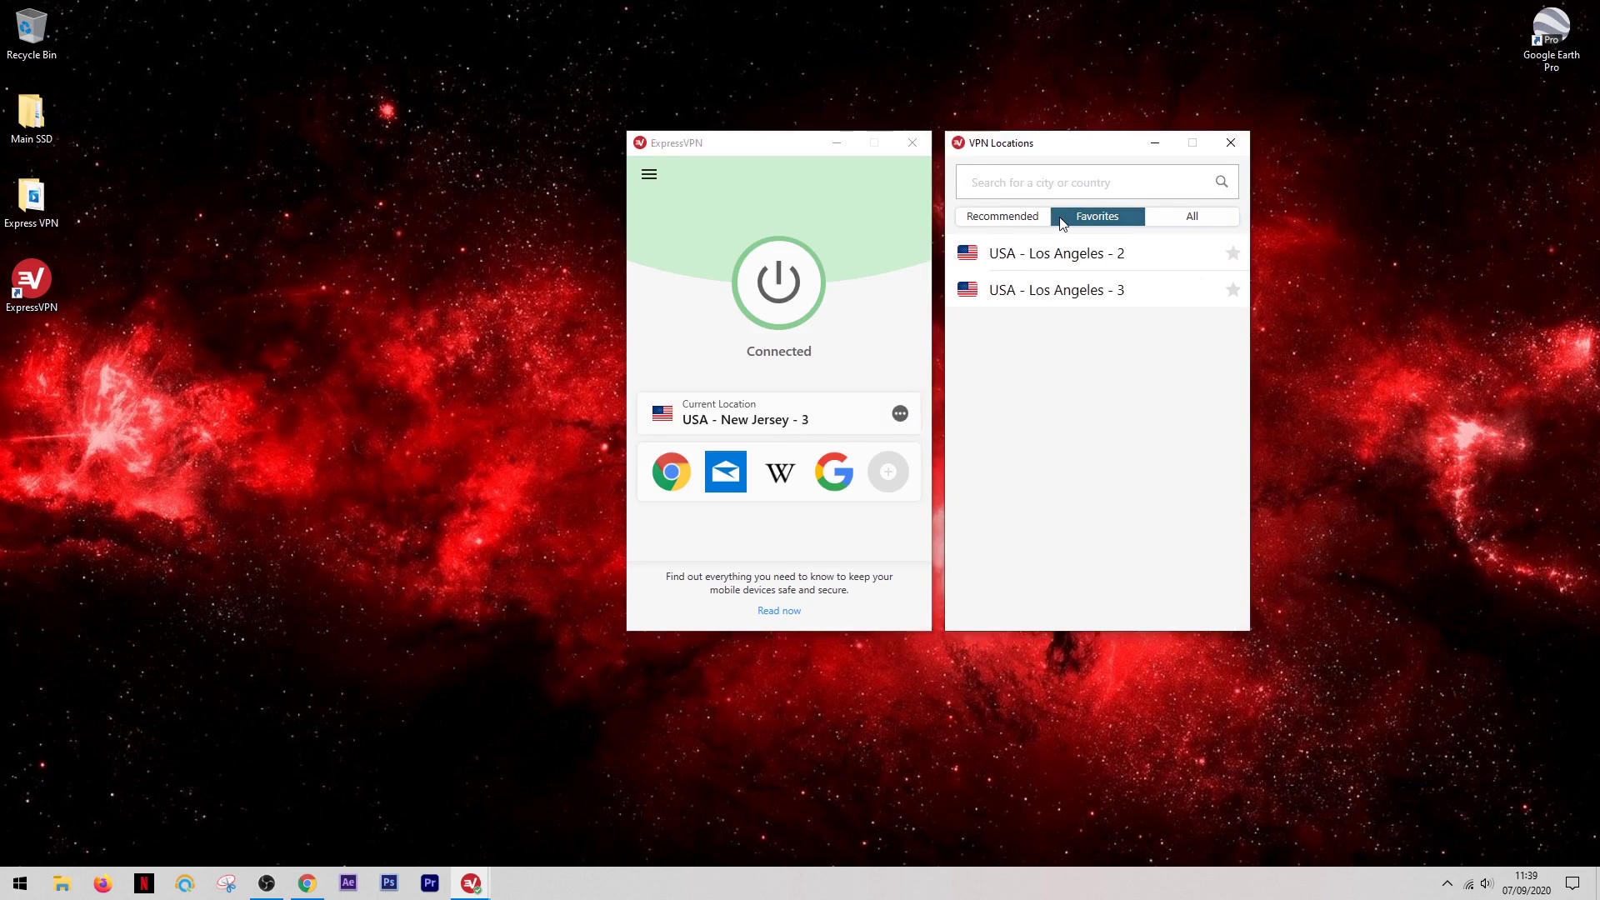
click(1178, 220)
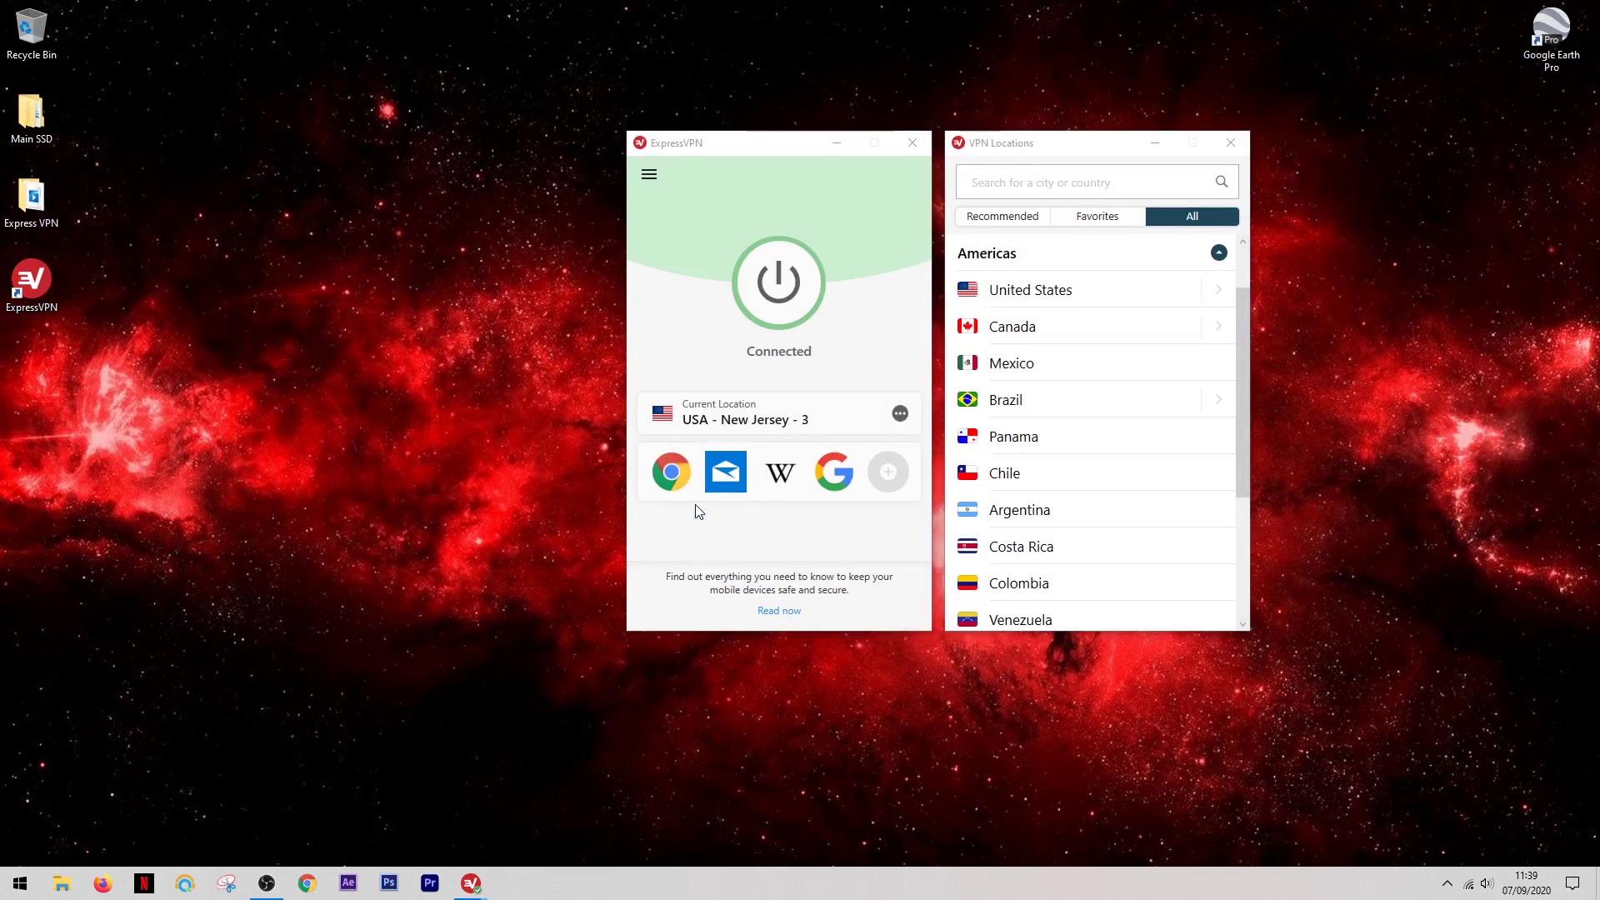
click(319, 882)
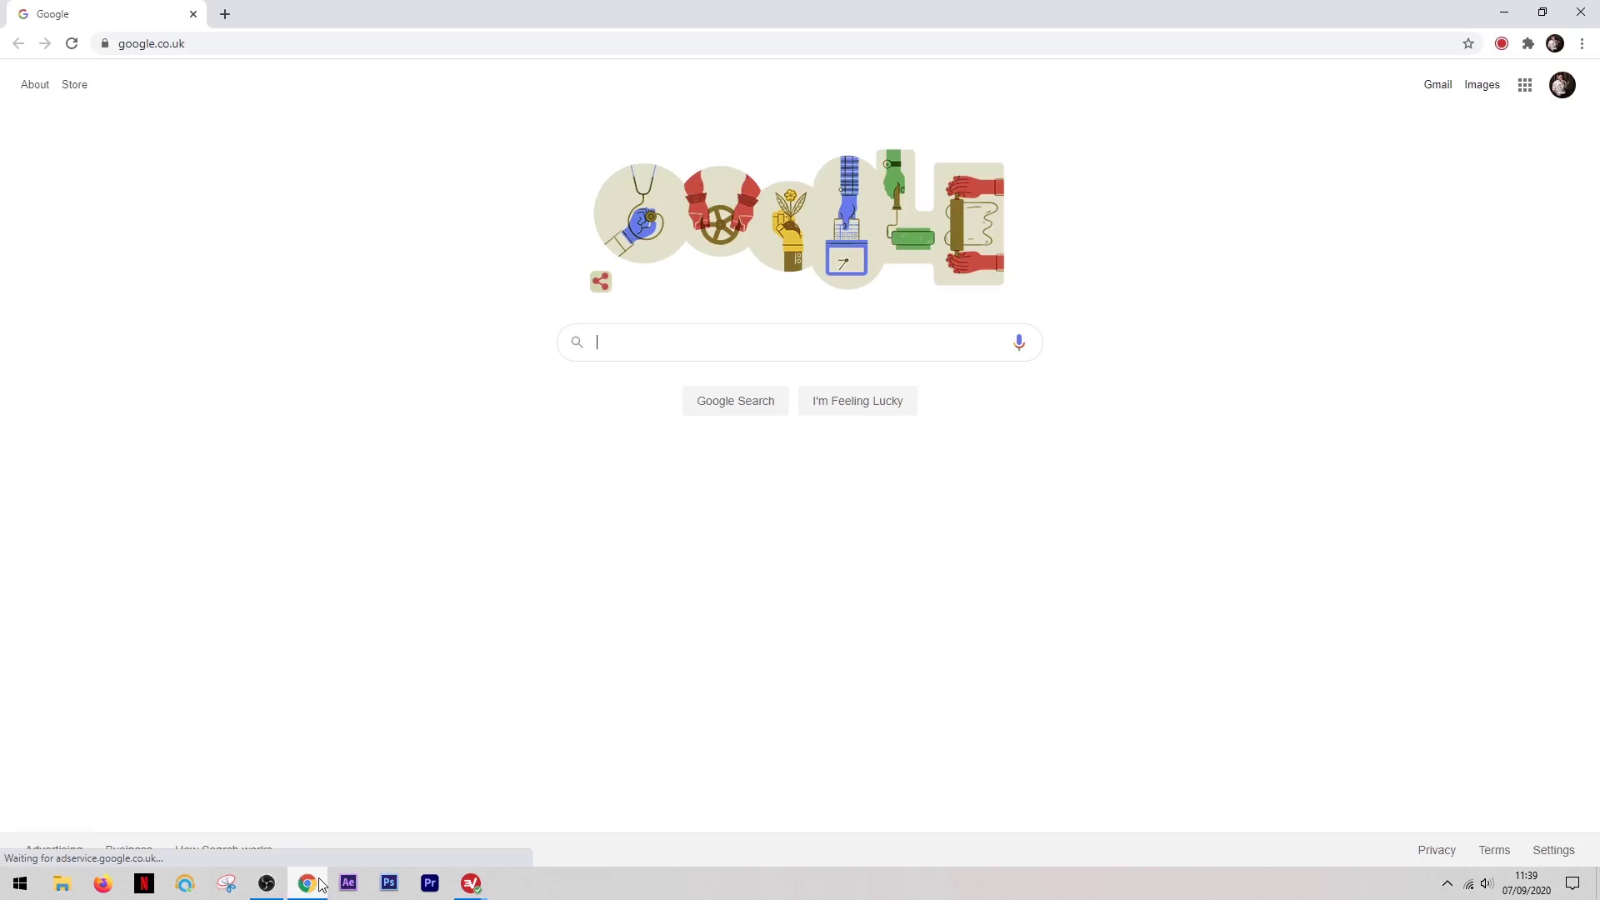
Google 'random search', scroll to the bottom of the results, and close the browser.
text(ran)
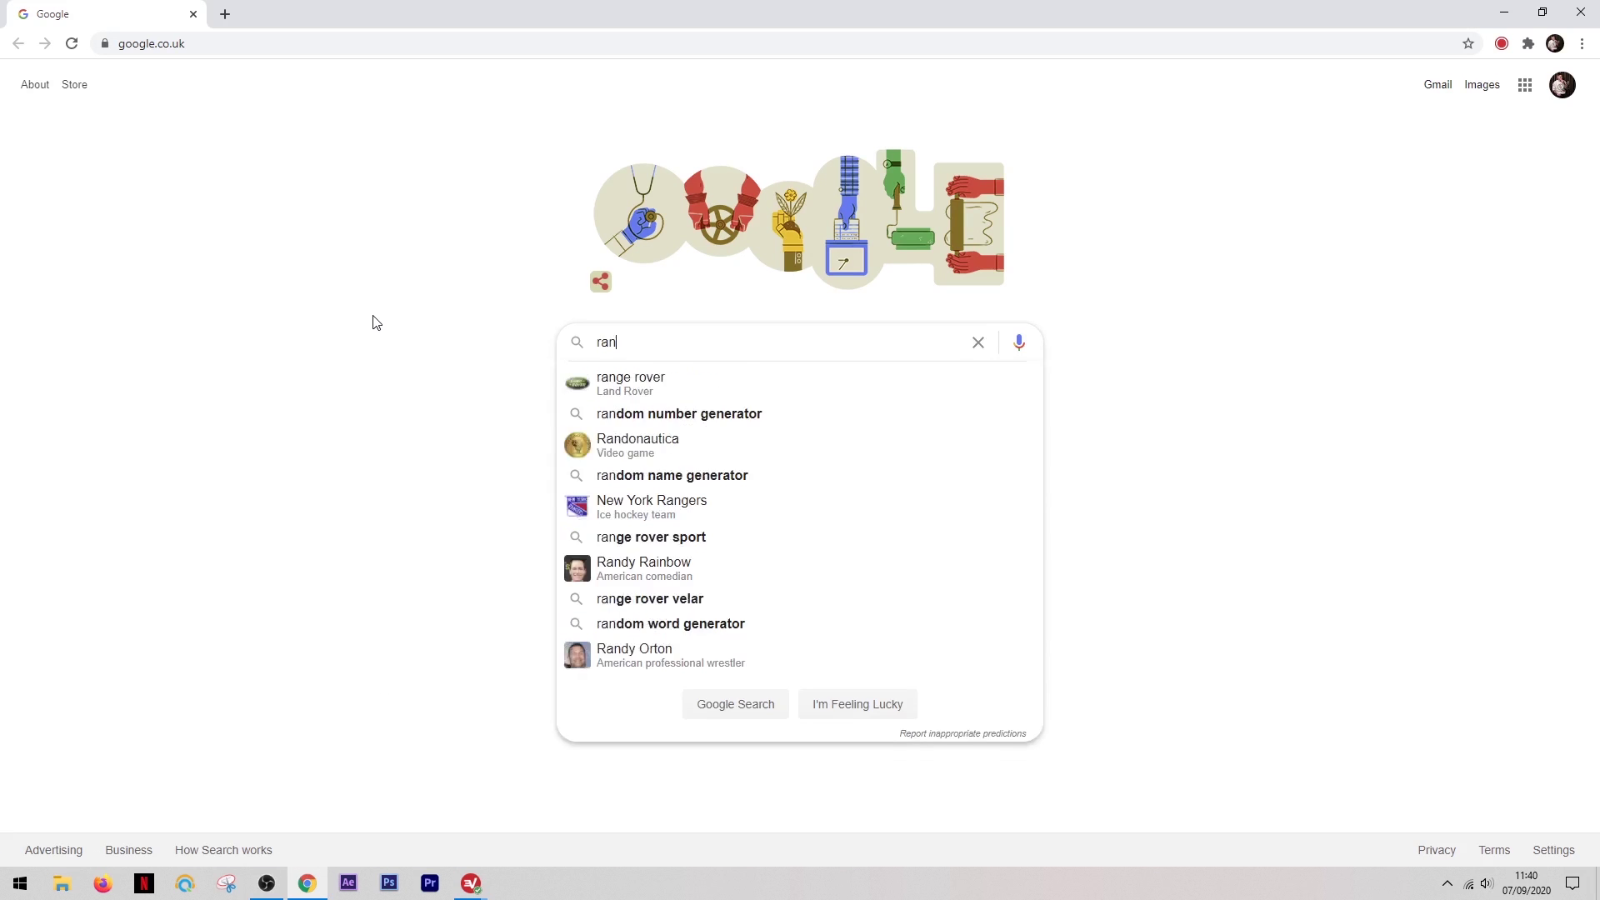
text(dom search)
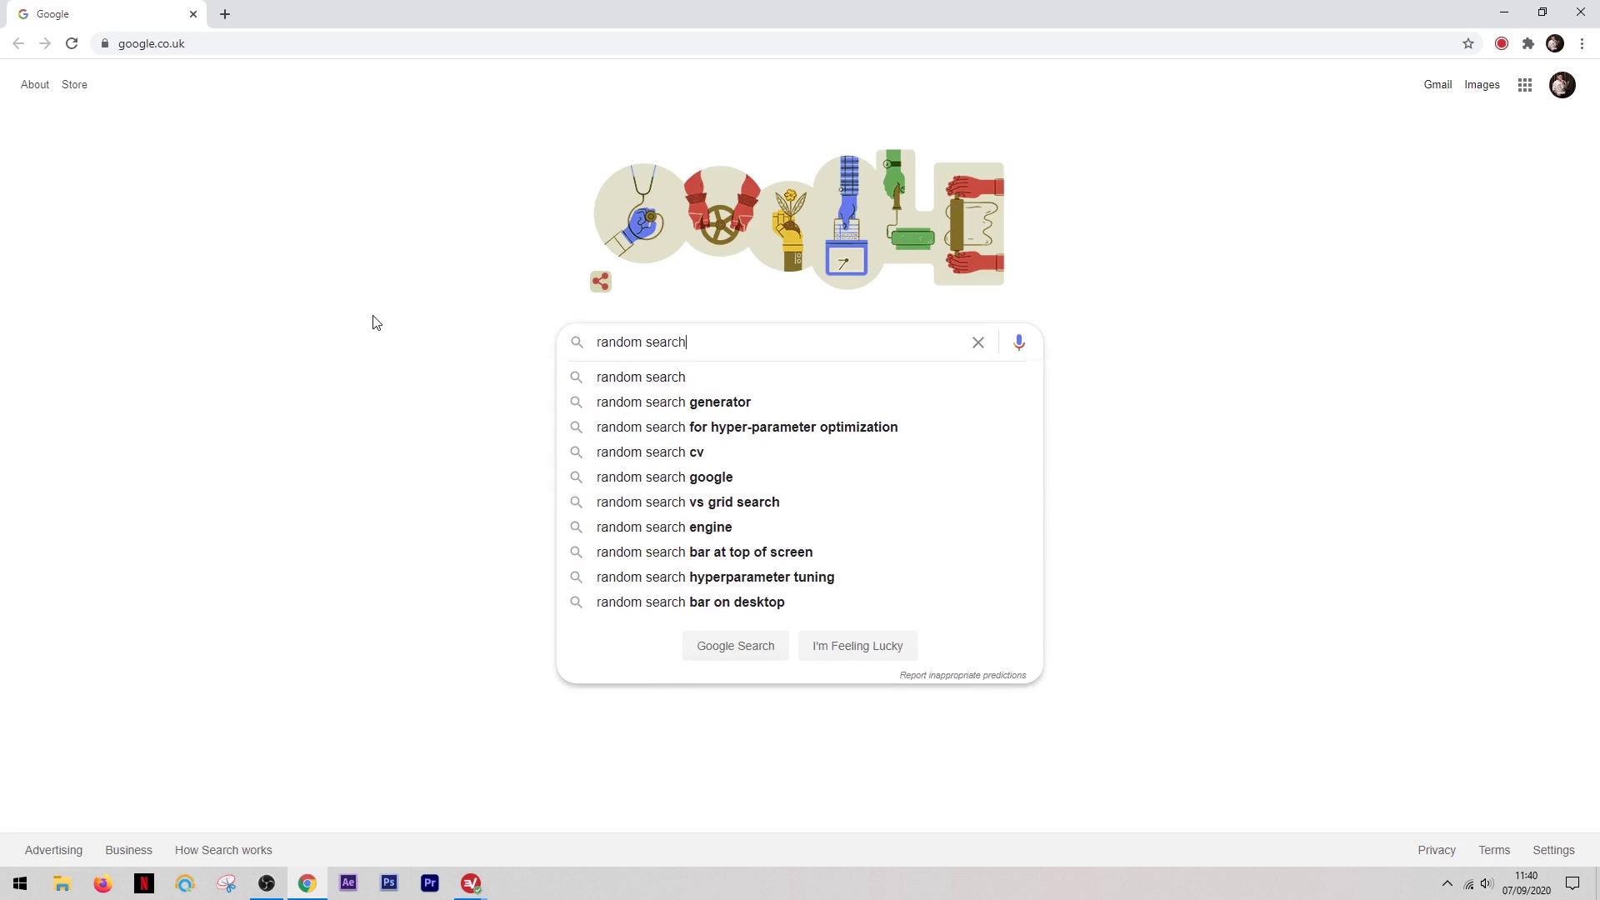
key(Return)
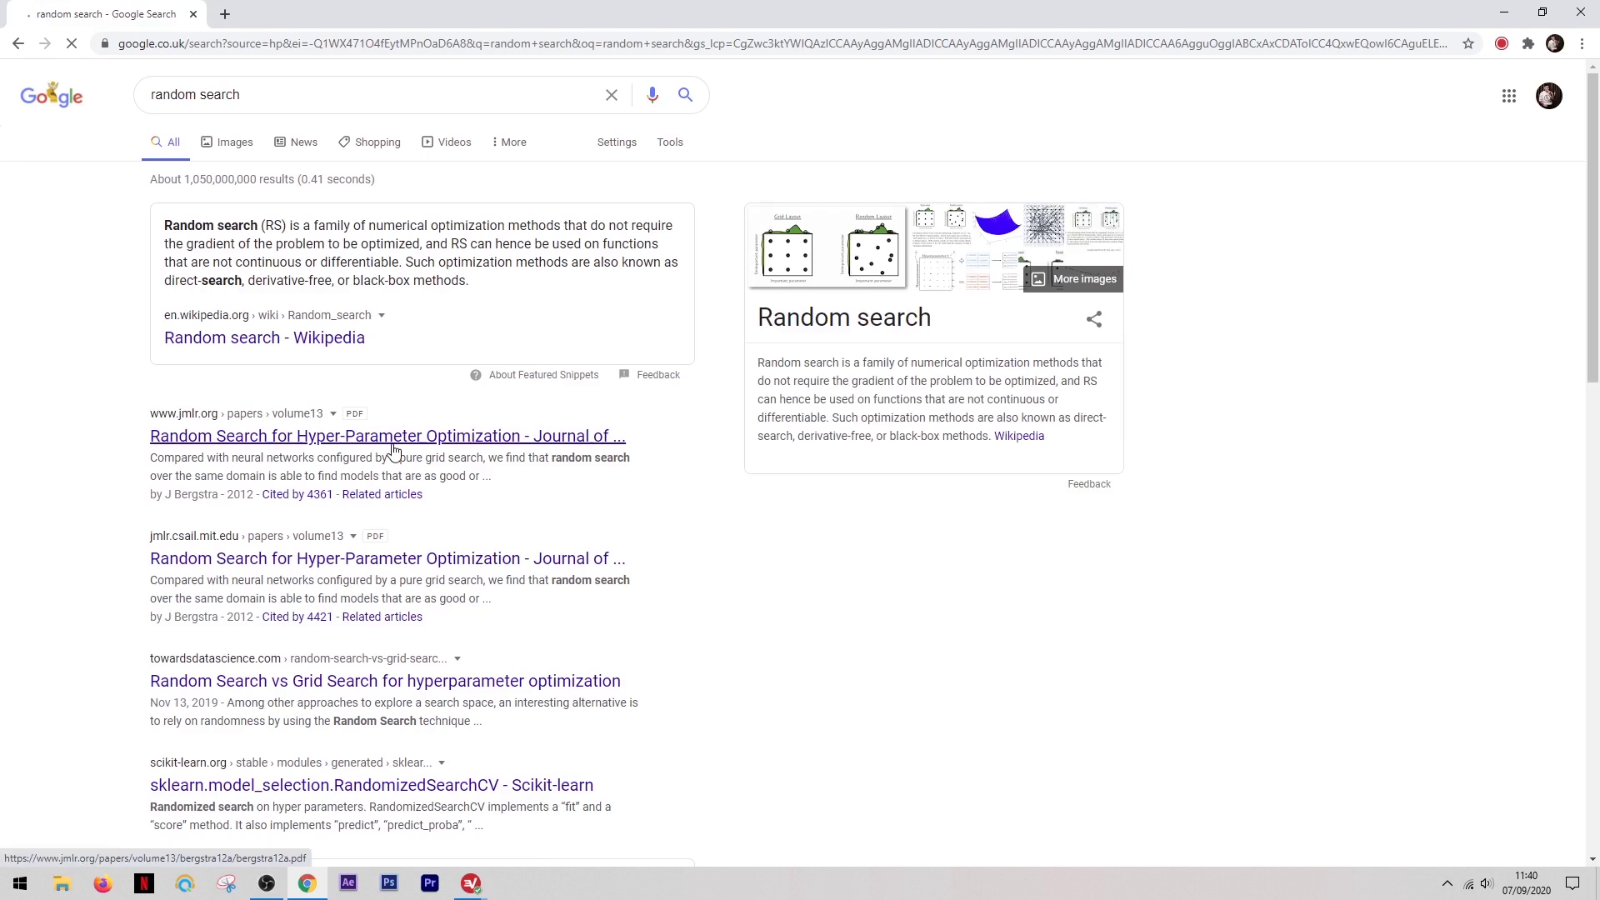
drag(1592, 275, 1561, 752)
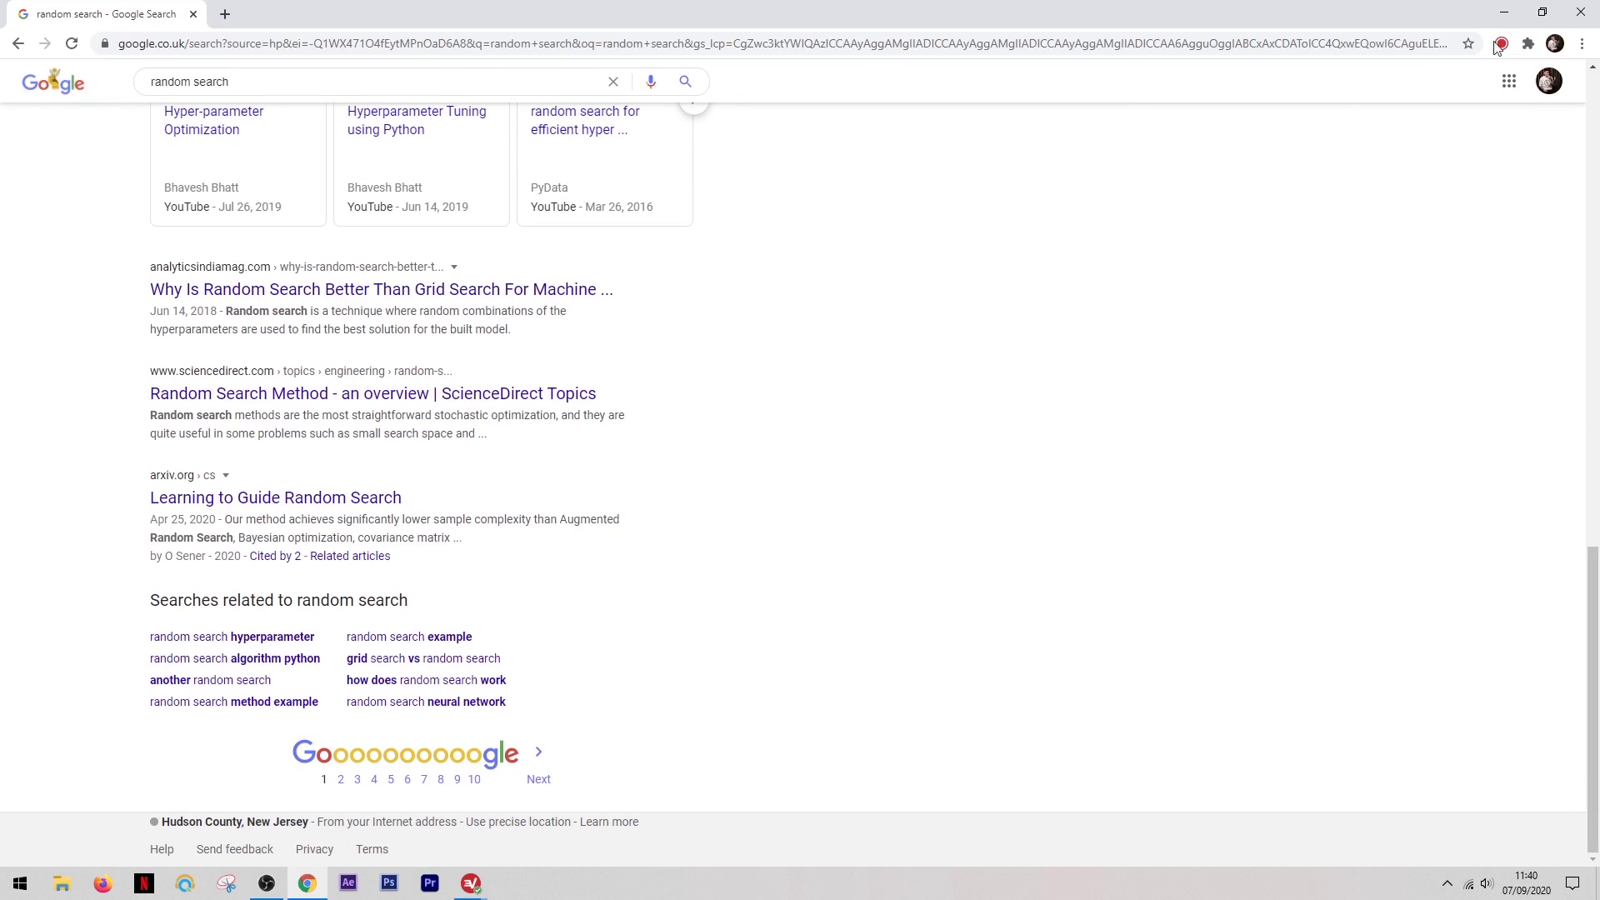
click(1581, 14)
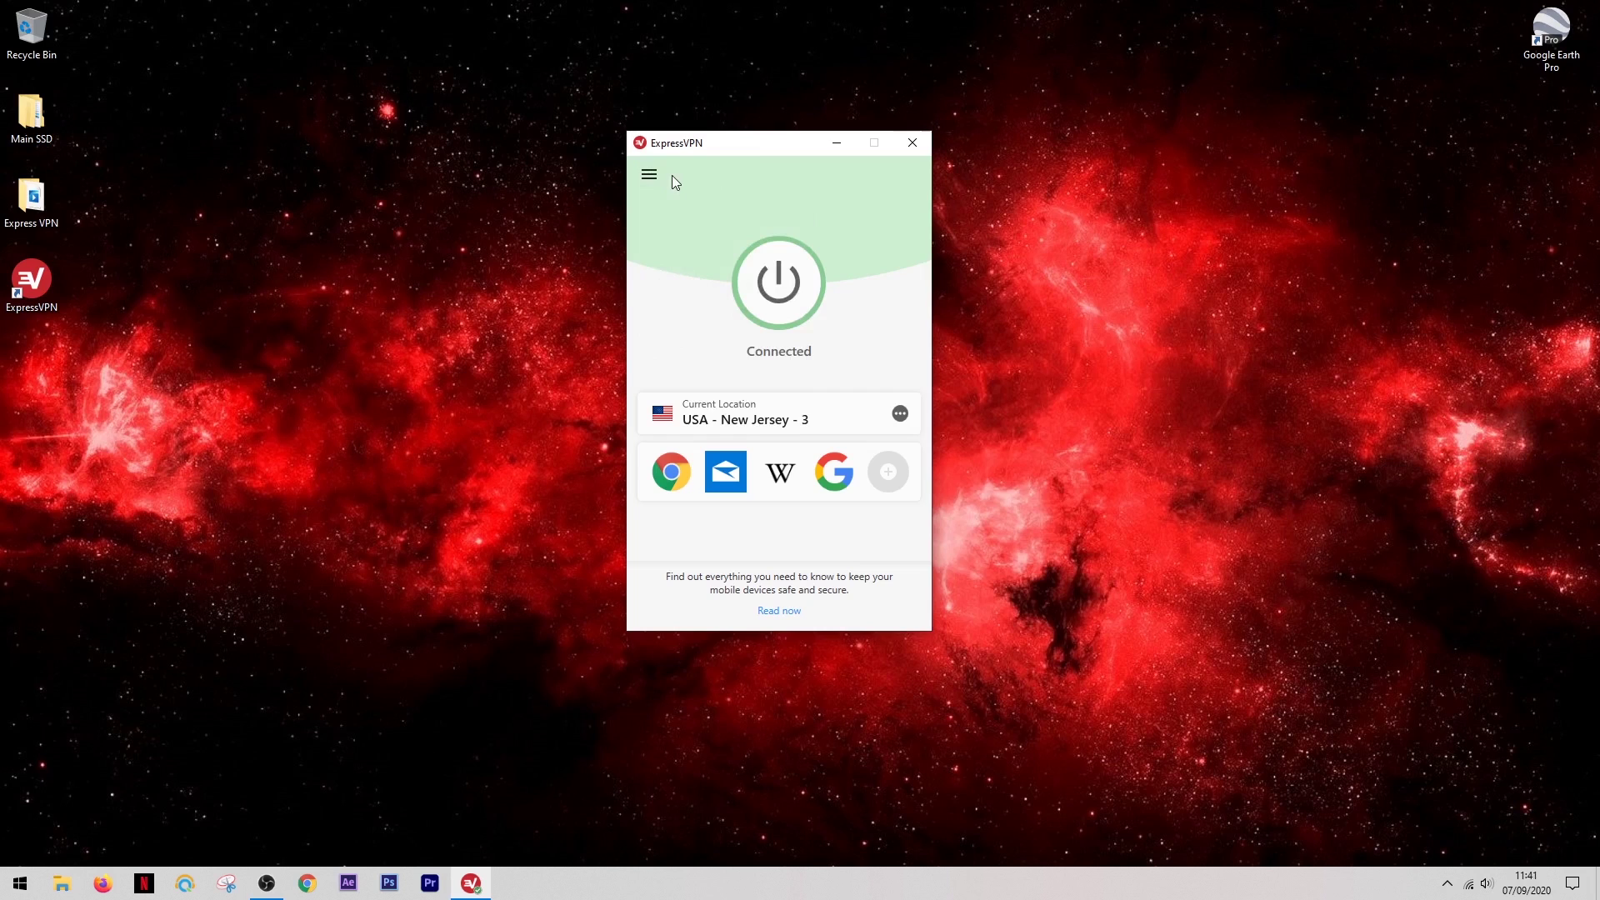
Disconnect the VPN and go to the Netflix website in Firefox.
click(791, 286)
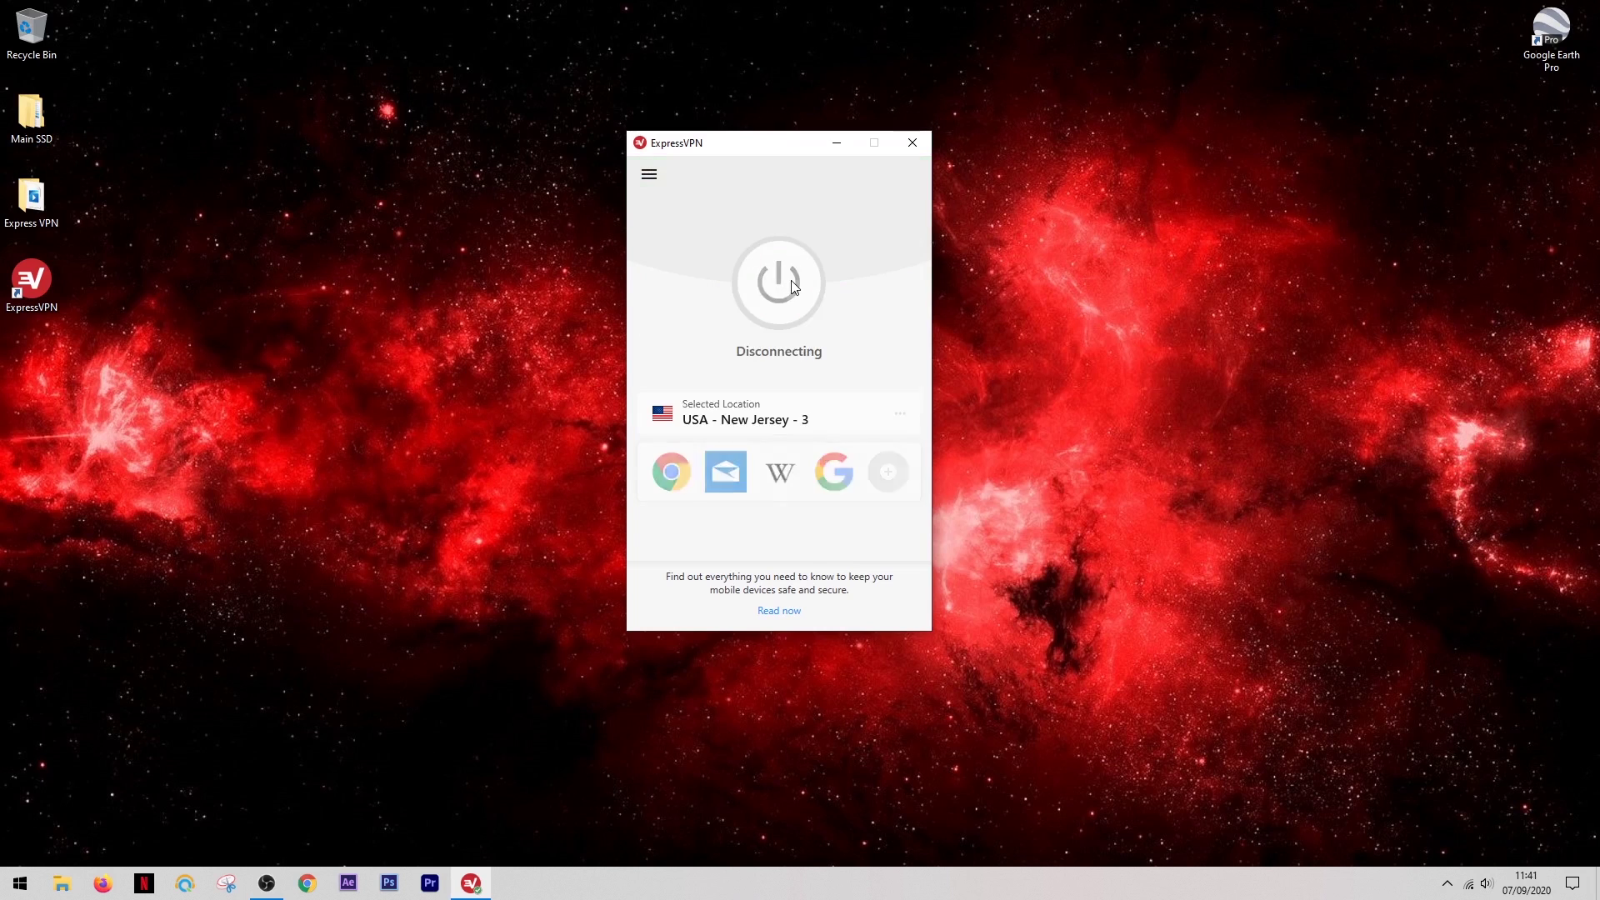
click(103, 883)
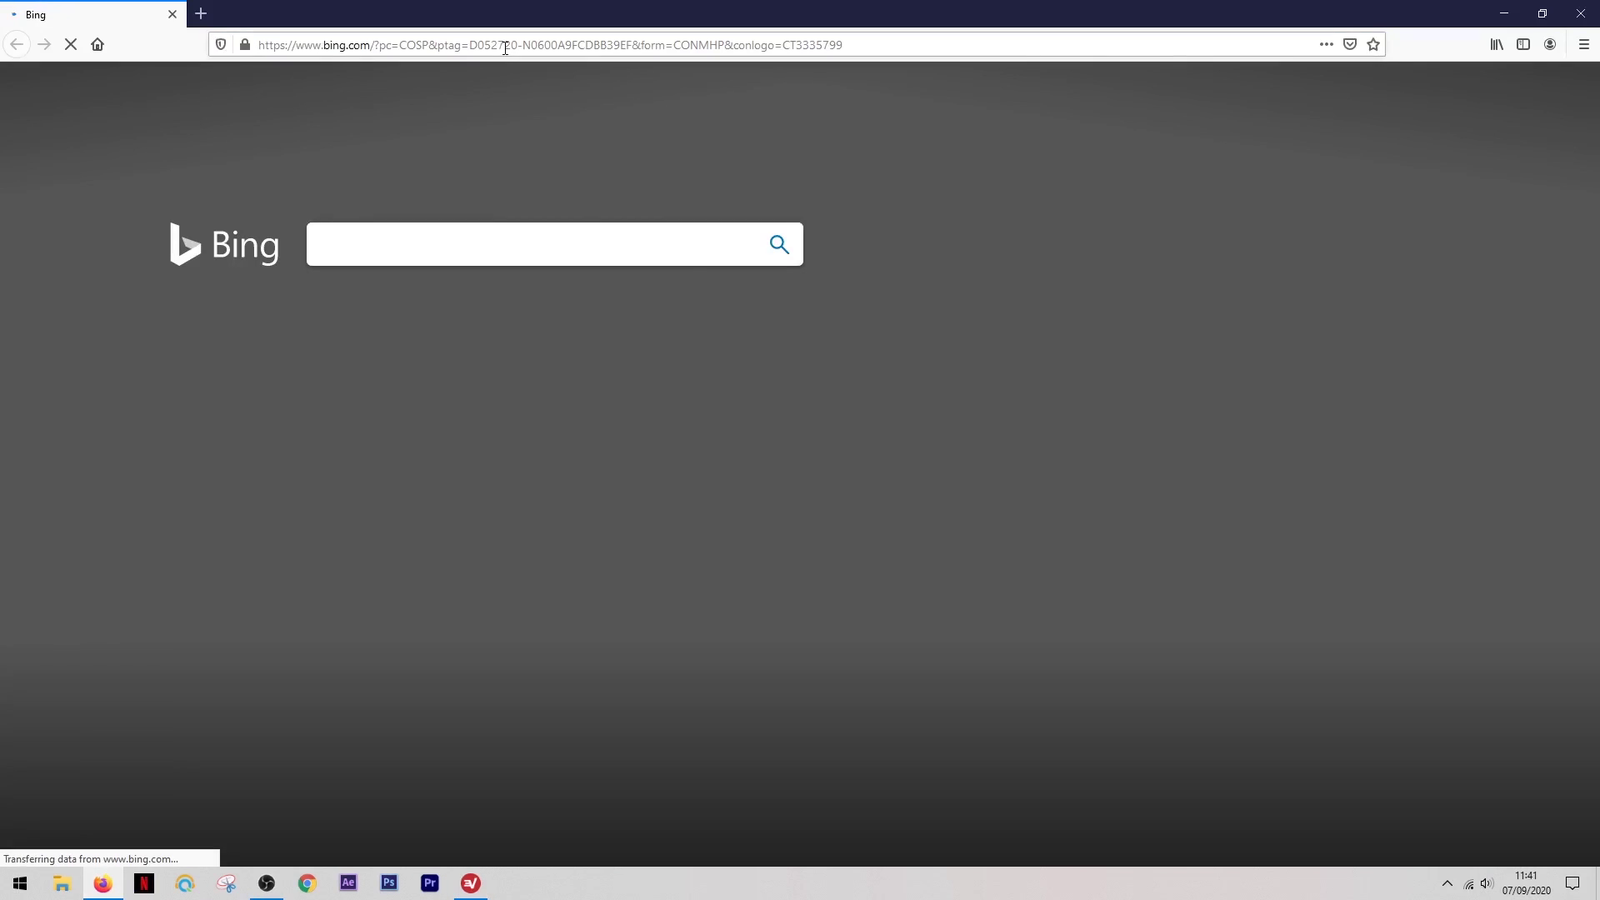
click(505, 48)
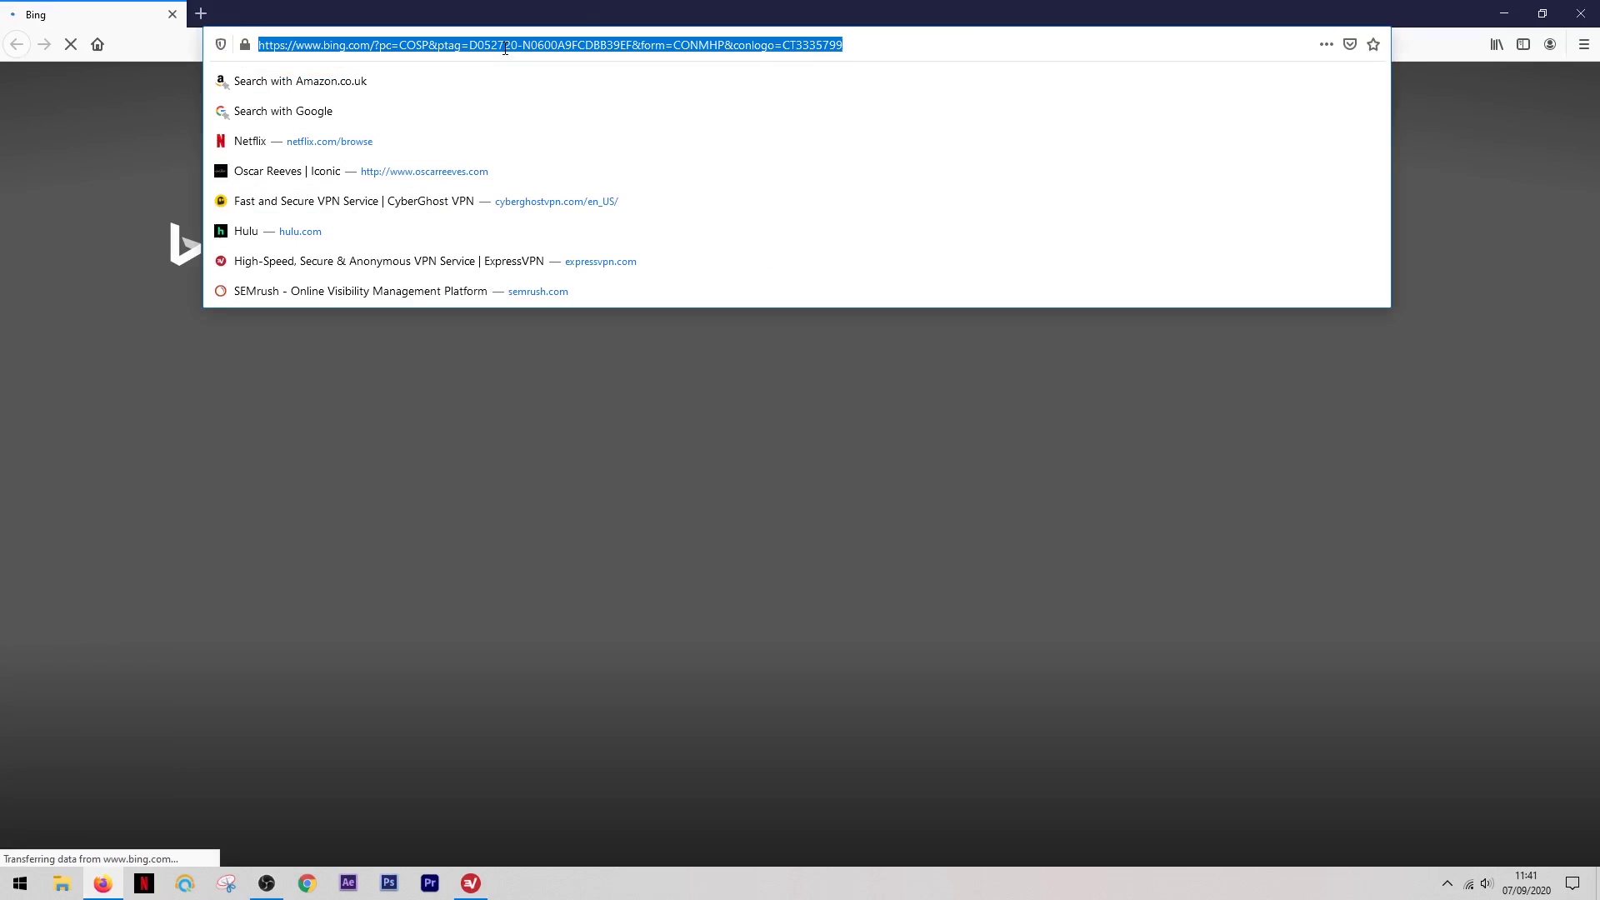
text(netflix.com/)
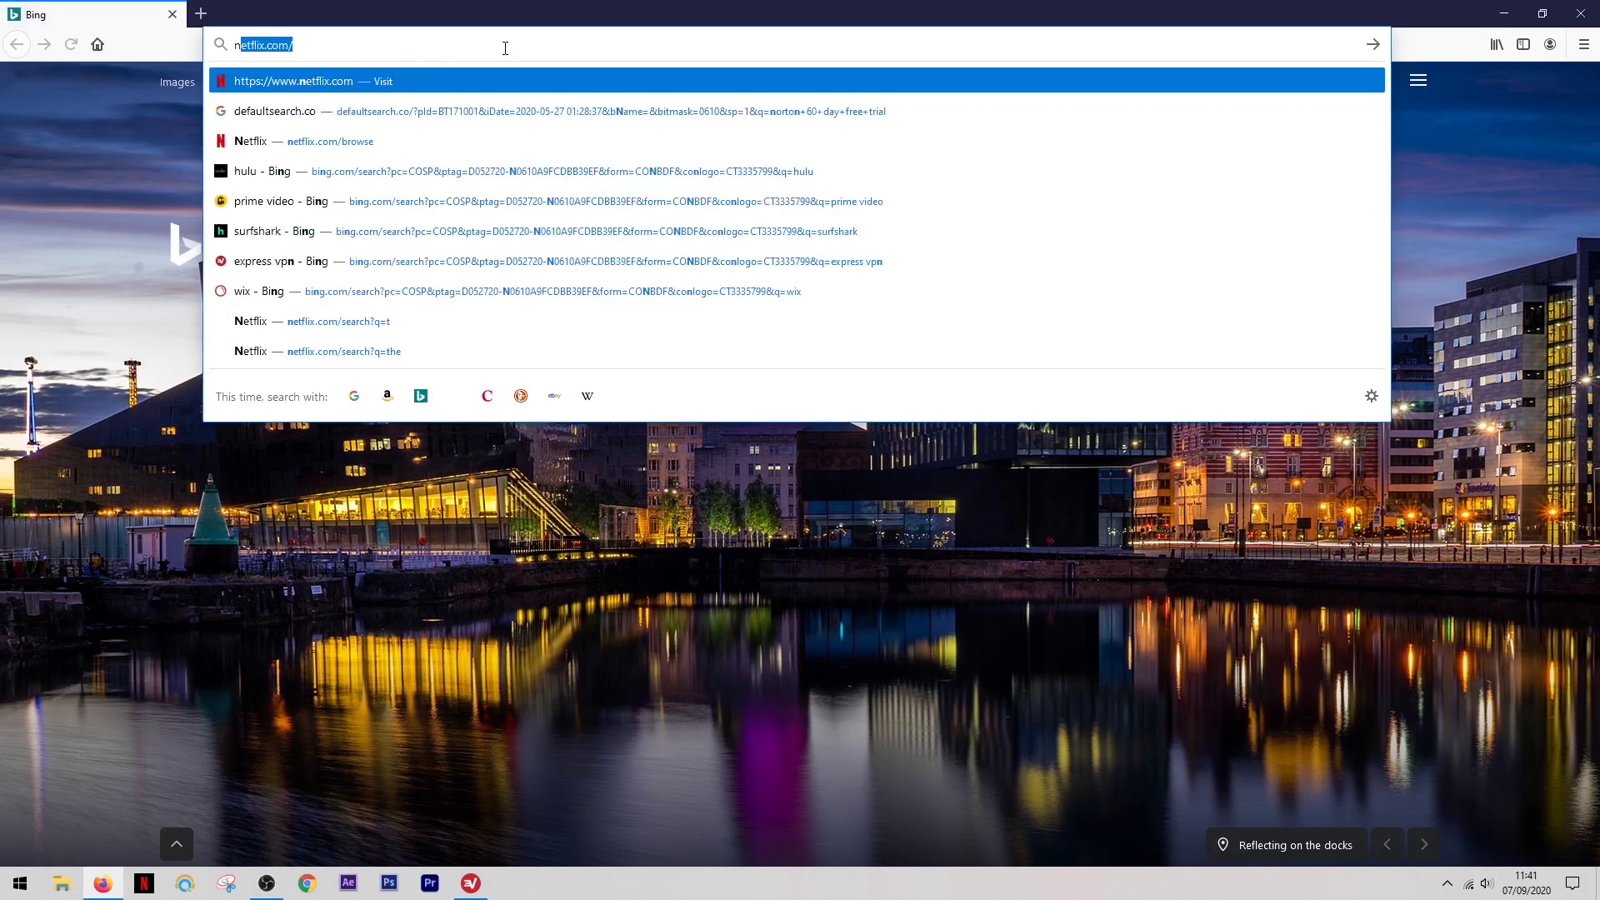
key(Return)
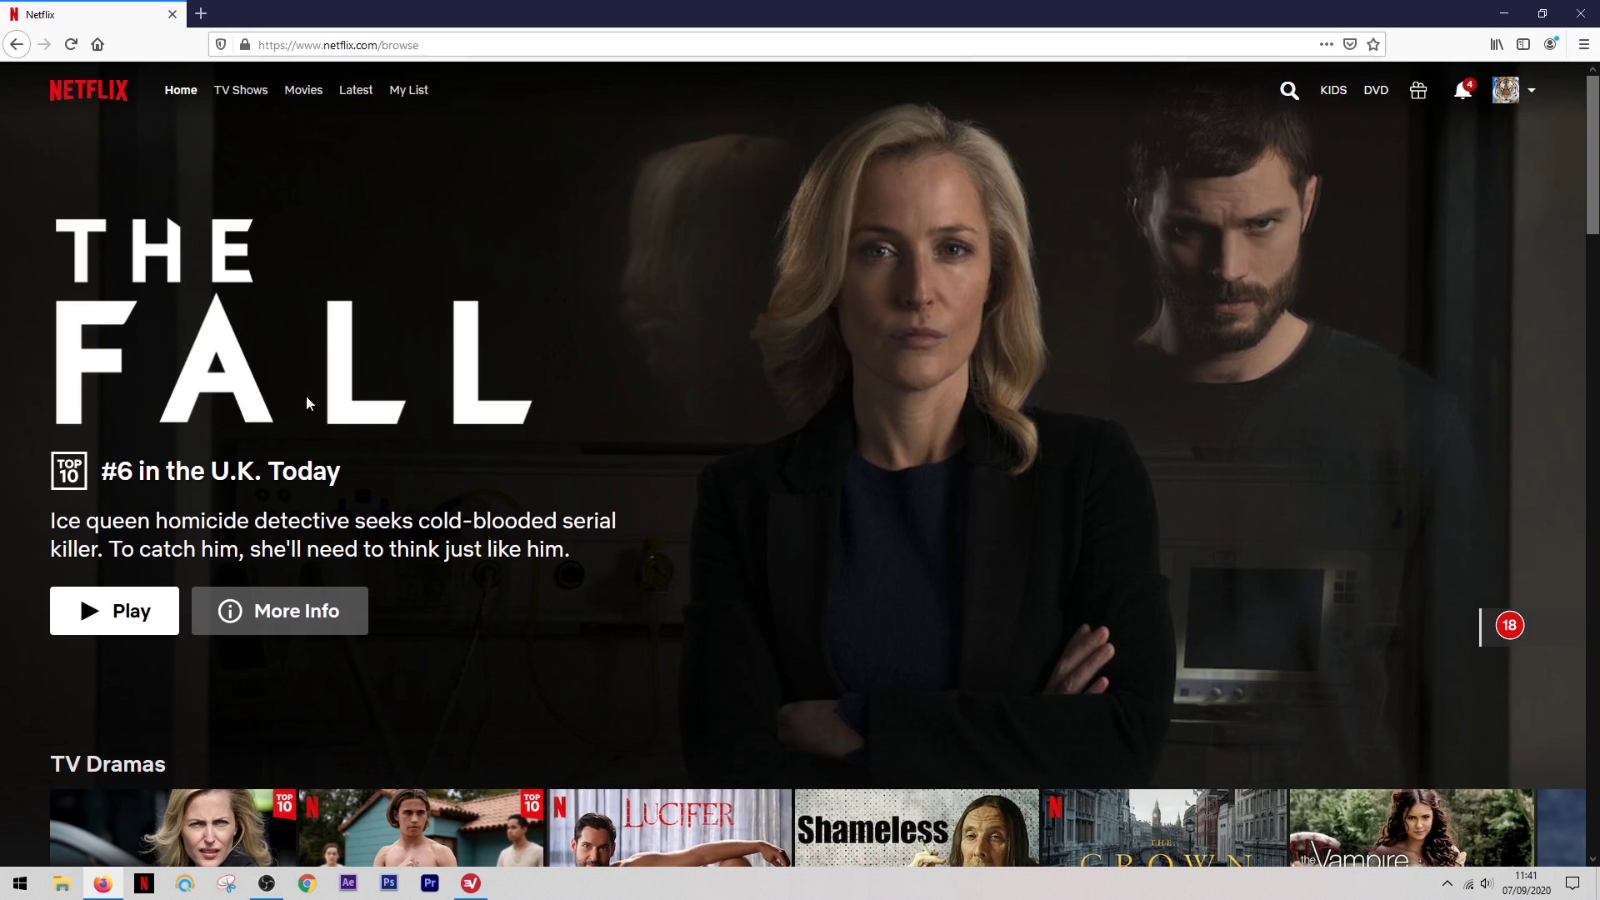
Search Netflix for 'the office', then close the browser.
click(1289, 92)
text(the office)
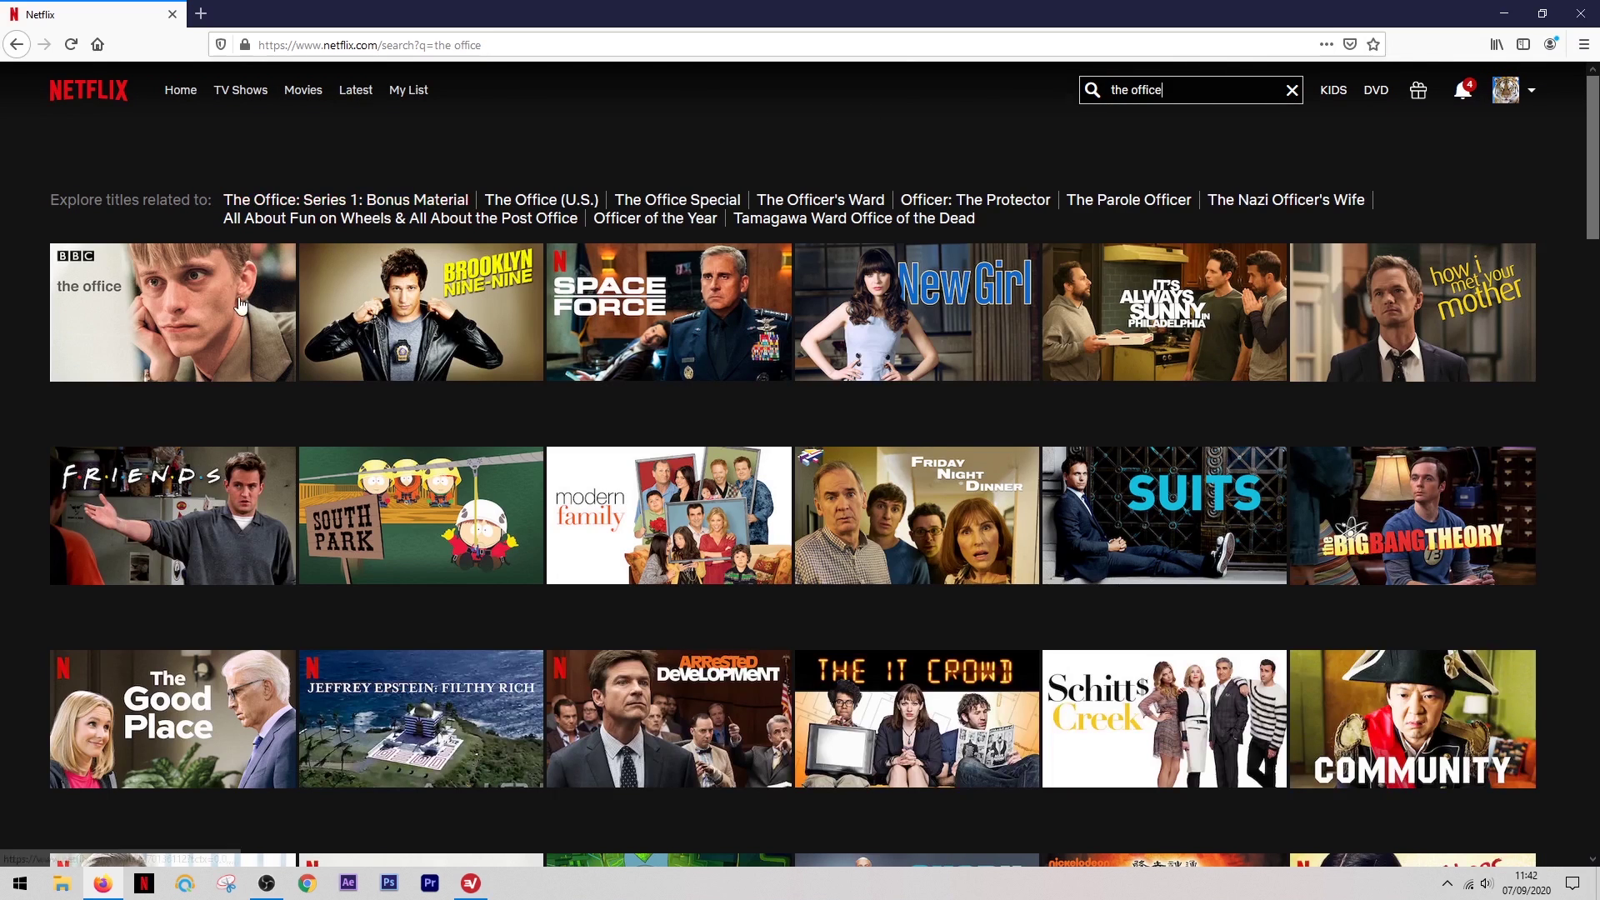
mouse_move(237, 304)
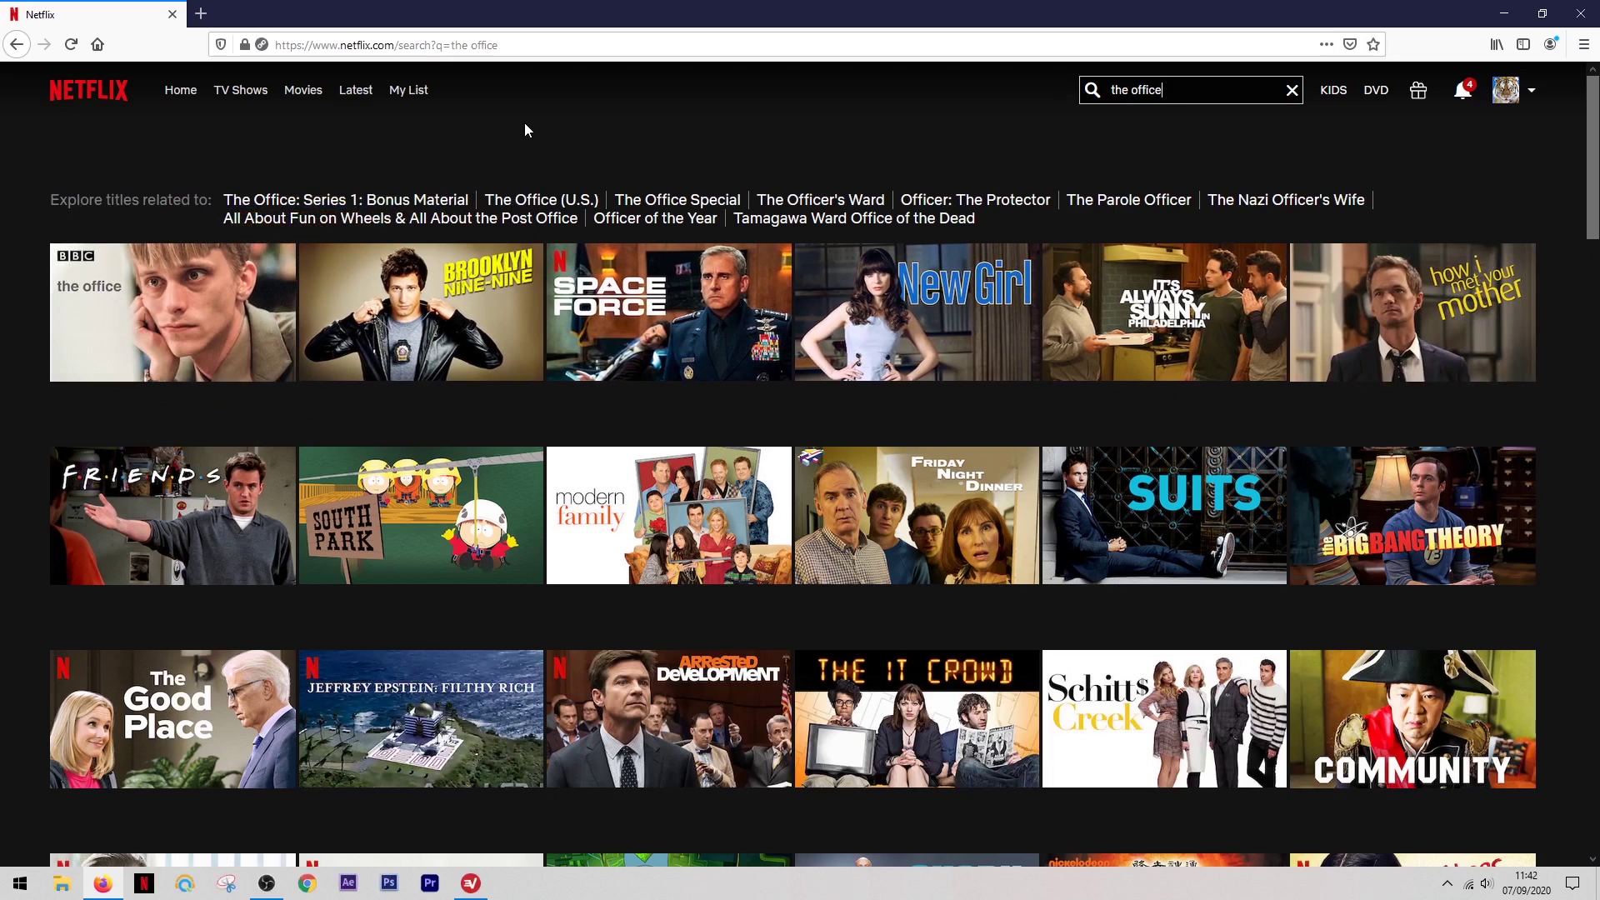
click(1581, 14)
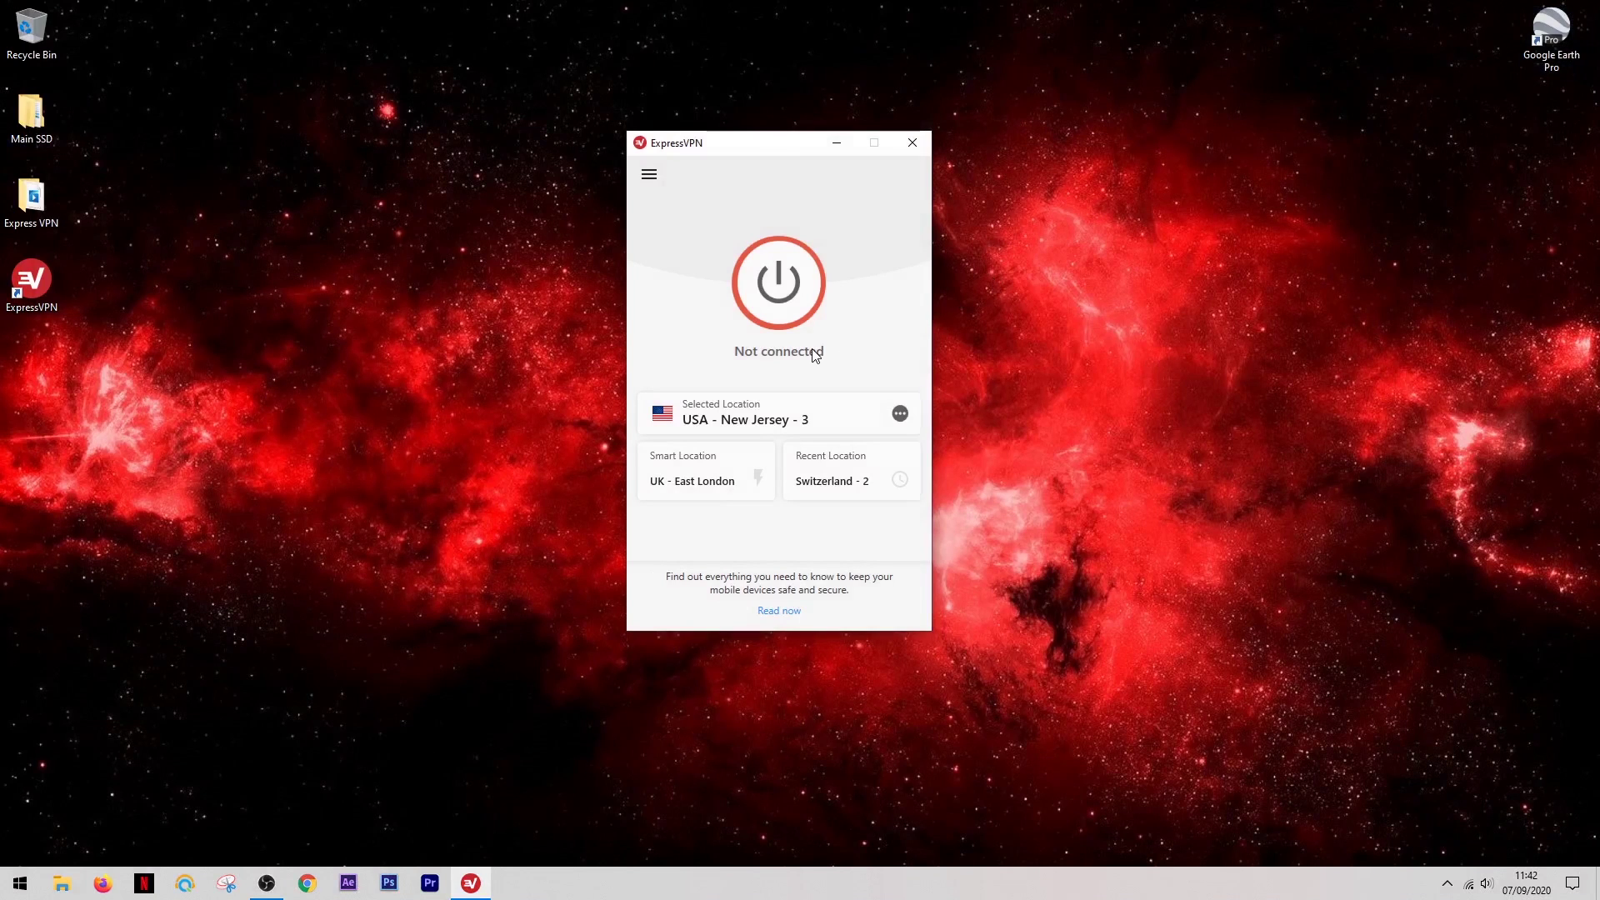
Reconnect the VPN to USA - New Jersey - 3 and load netflix.com in Firefox.
click(800, 320)
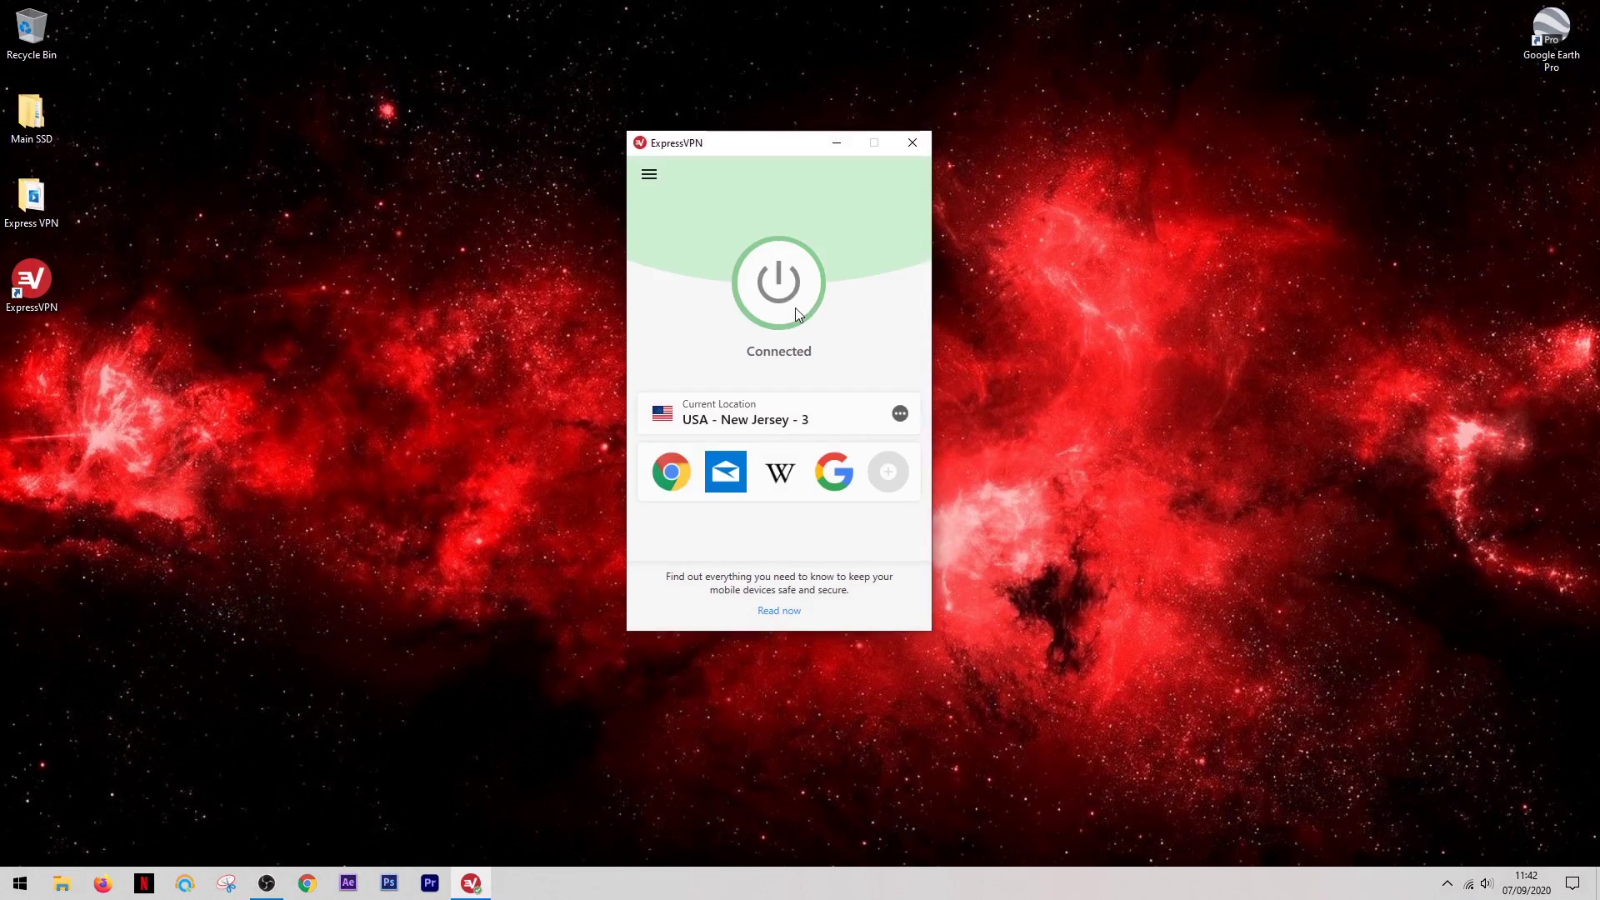
click(103, 883)
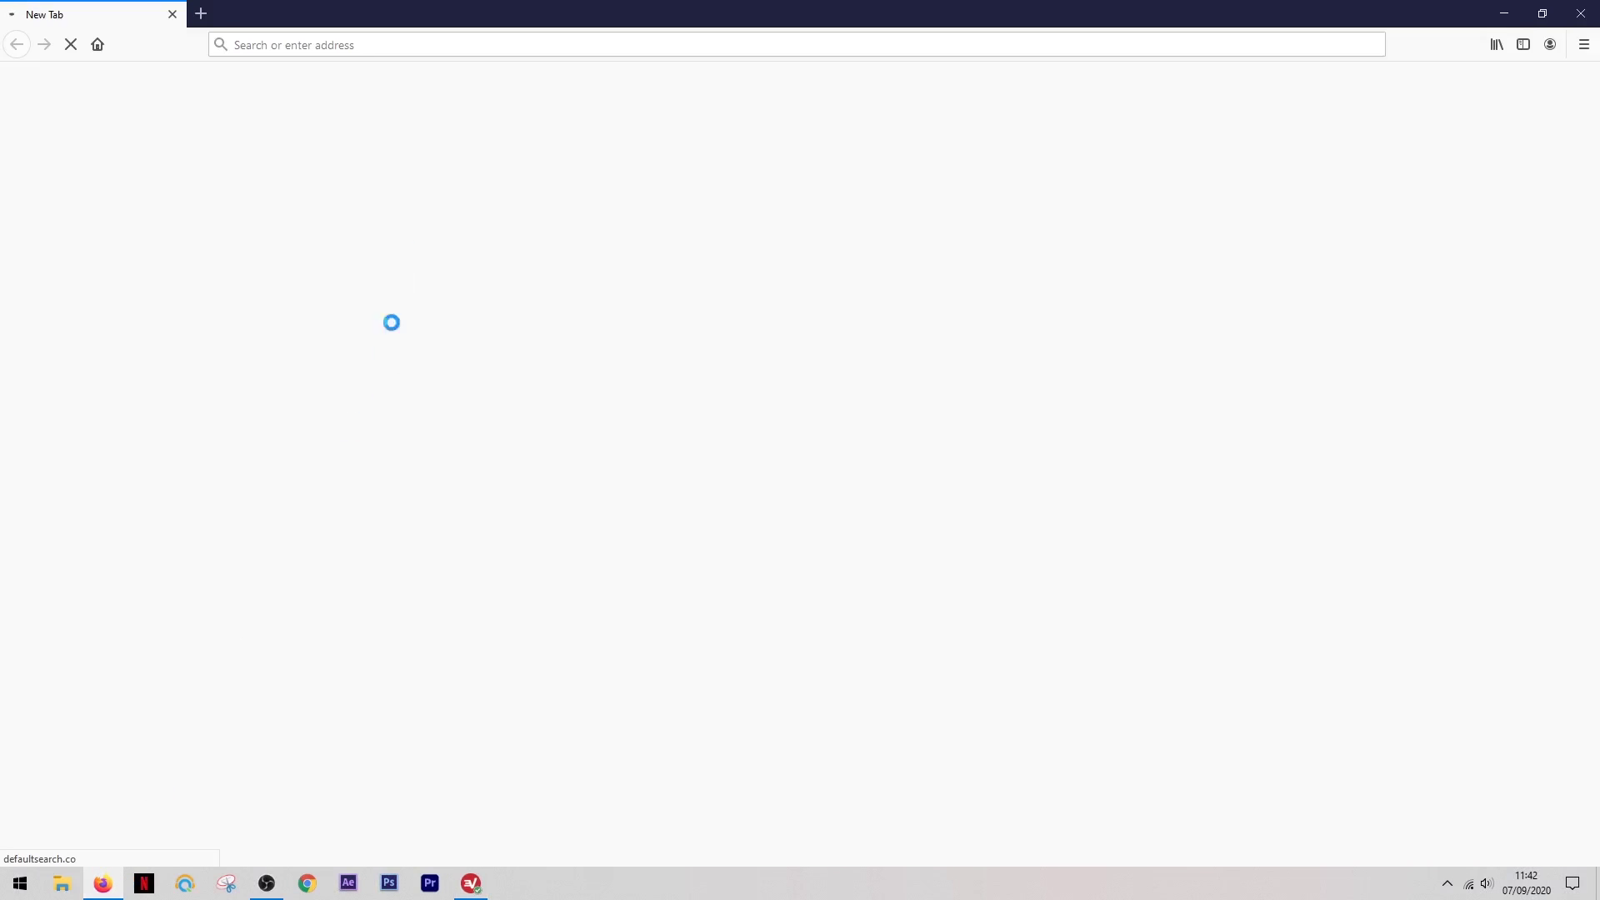
click(450, 47)
text(netflix.com/)
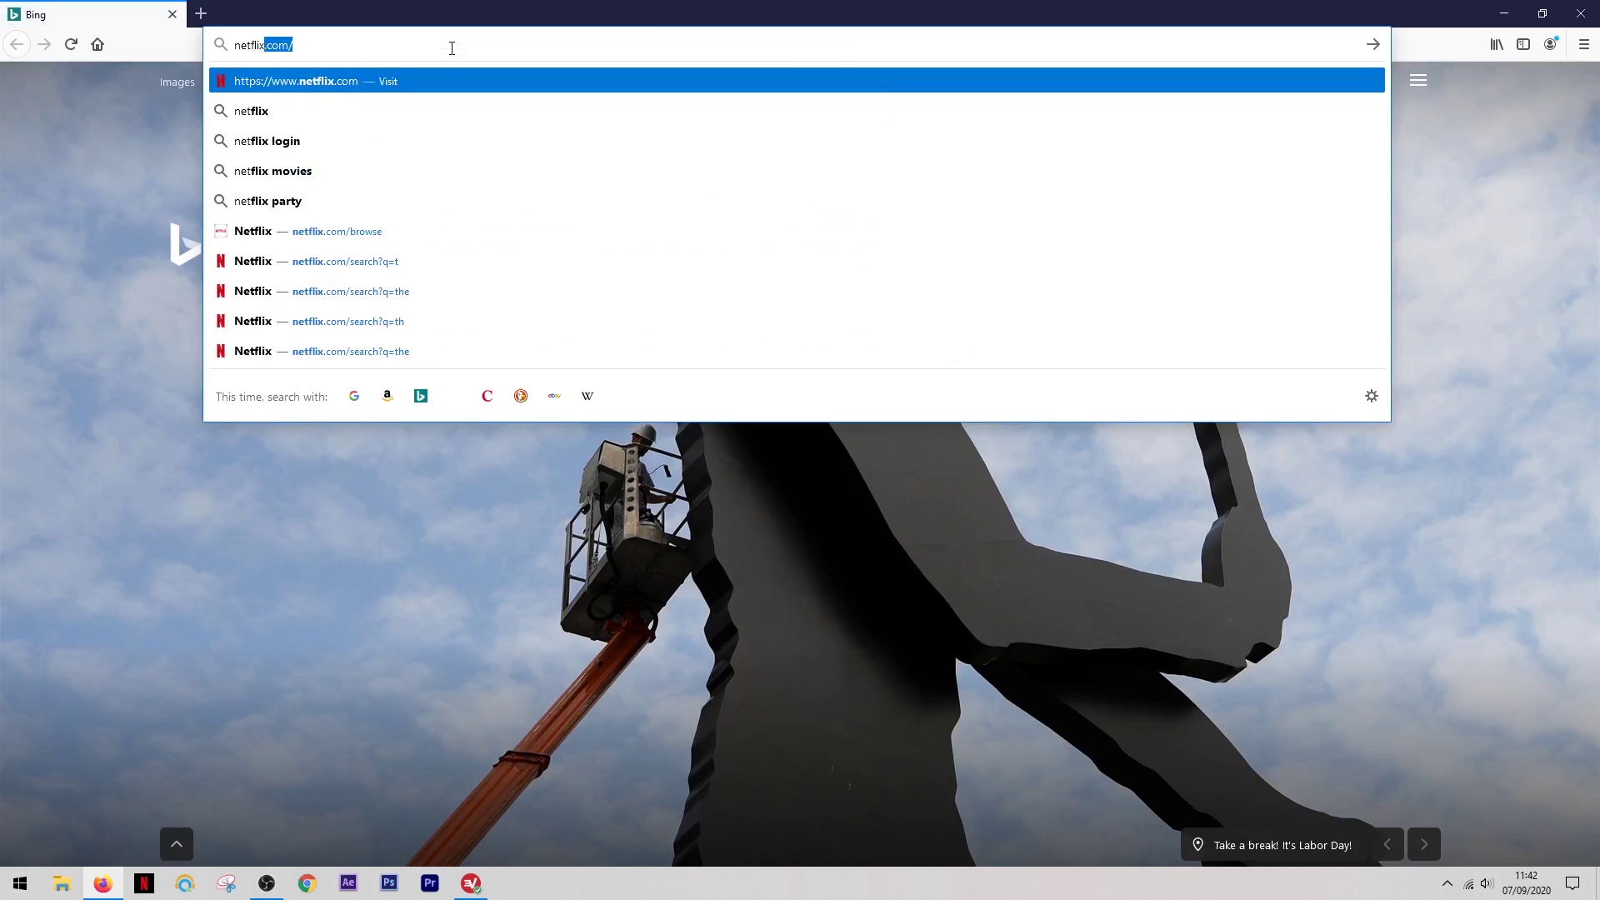
key(Return)
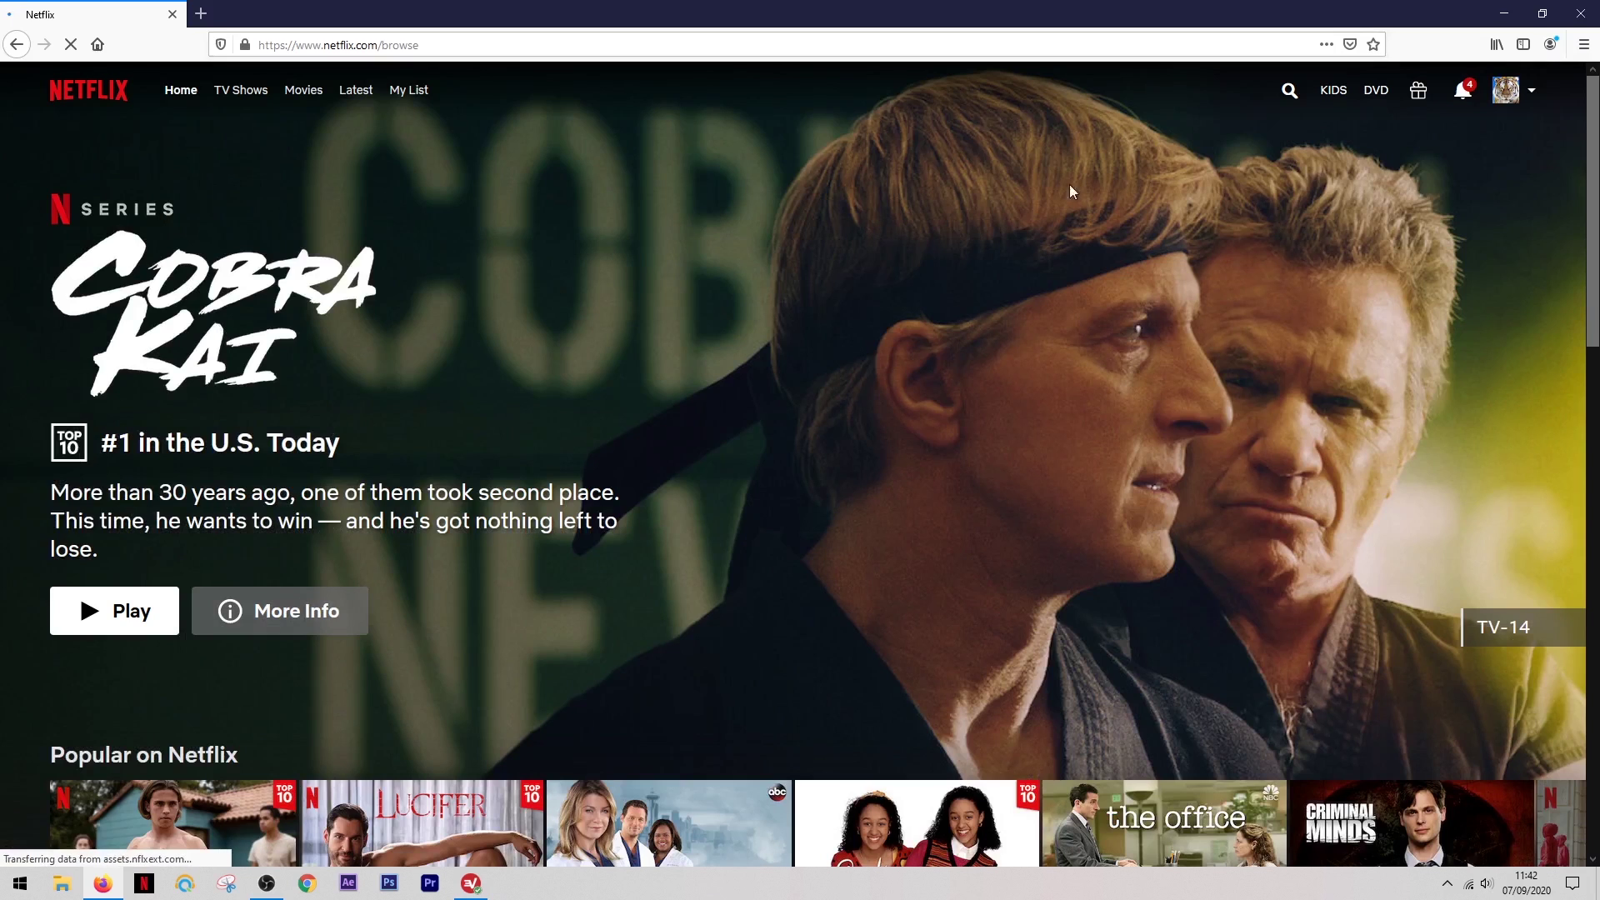
Search 'the office' and play The Office (U.S.) S1:E2 'Diversity Day'.
click(1288, 97)
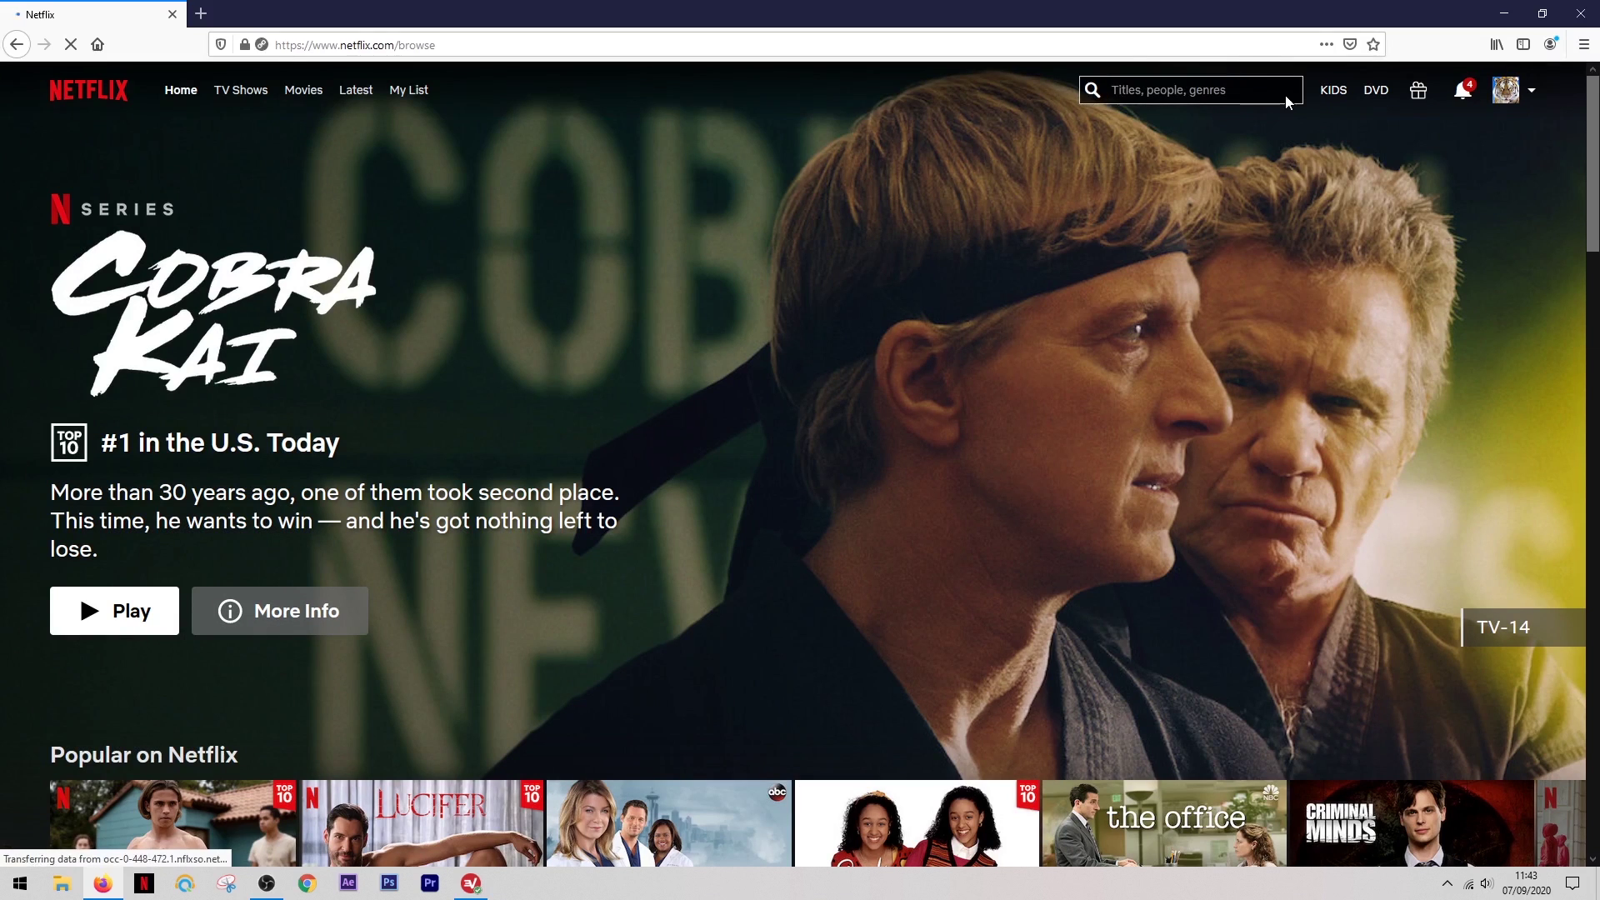
text(the office)
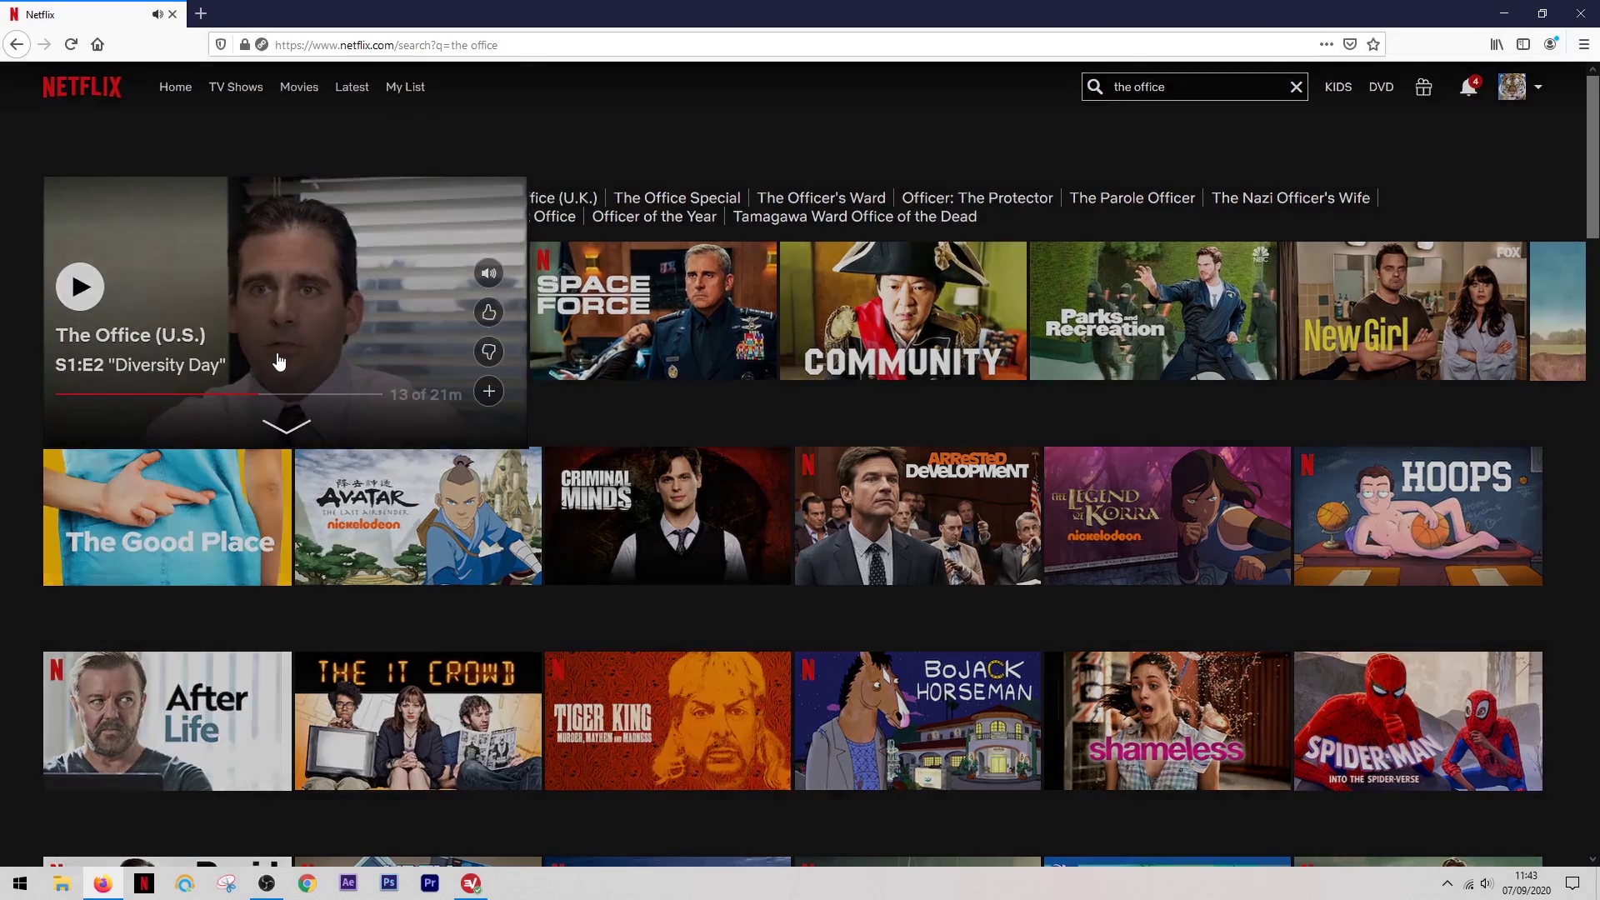
click(280, 360)
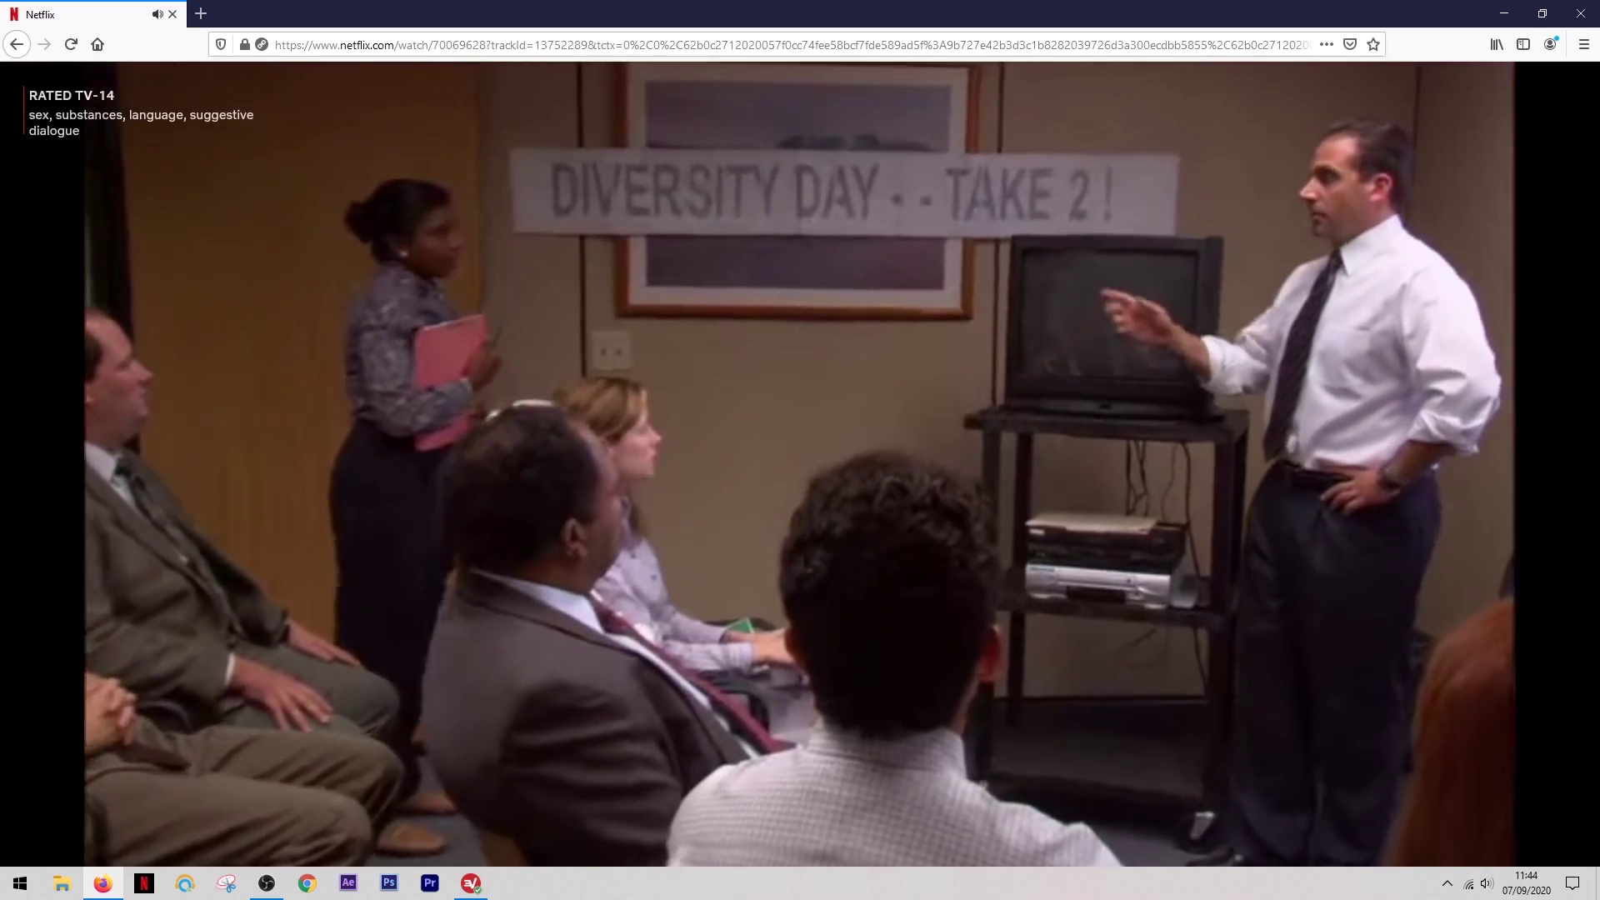
mouse_move(420, 613)
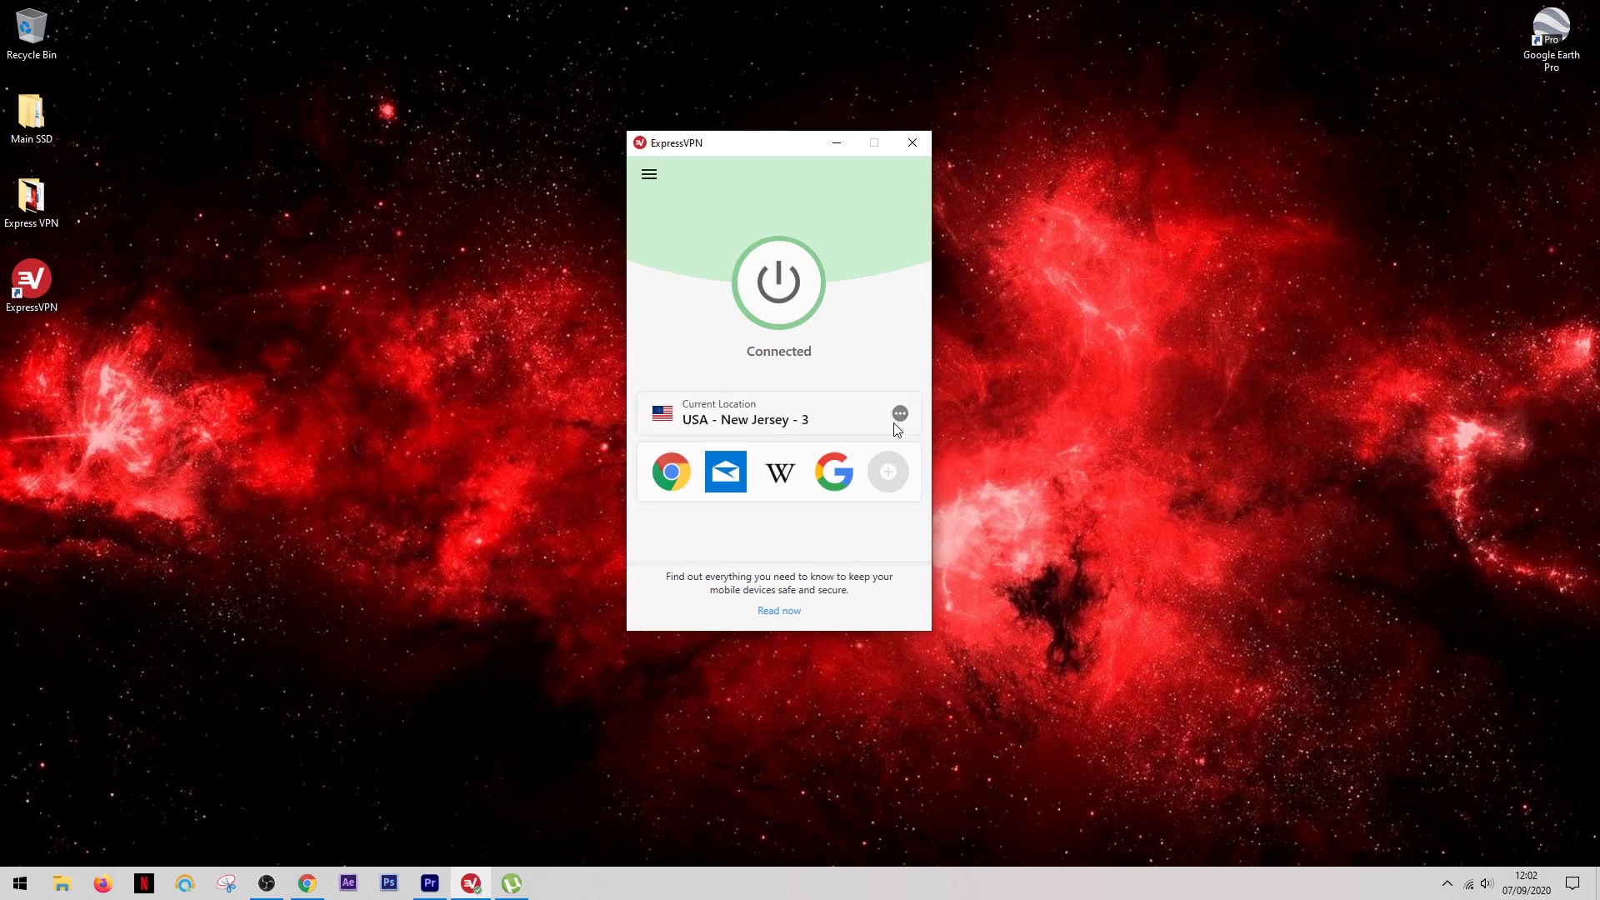
Switch from New Jersey to the UK - East London smart location.
click(900, 416)
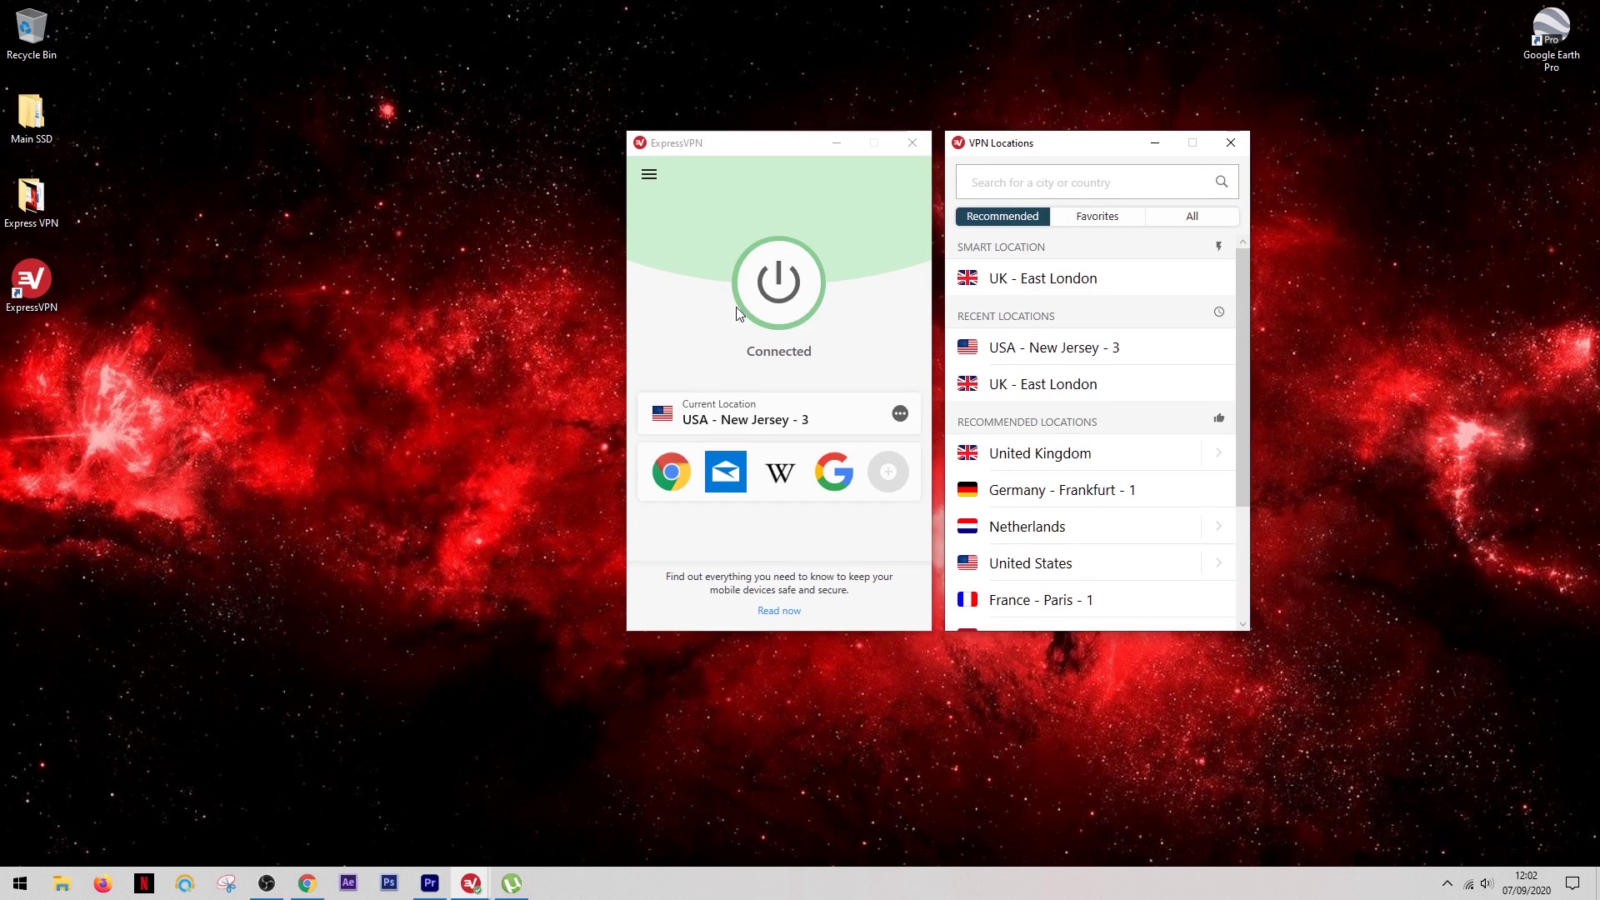
click(1031, 283)
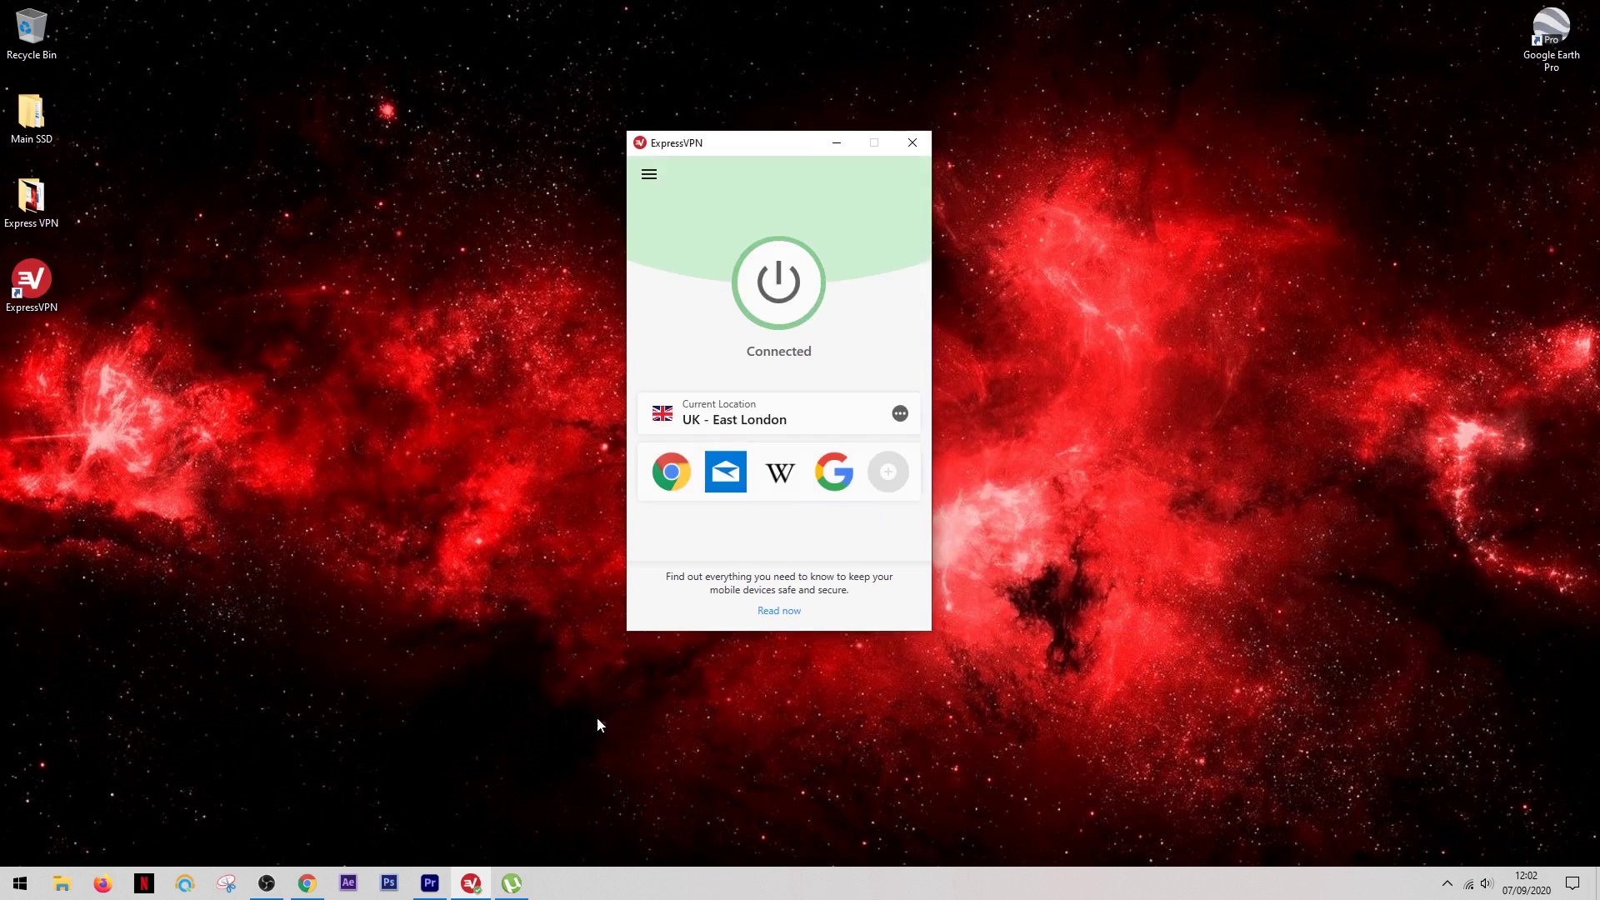
Restore the Abraham Lincoln (1930) torrent page in Chrome.
click(315, 881)
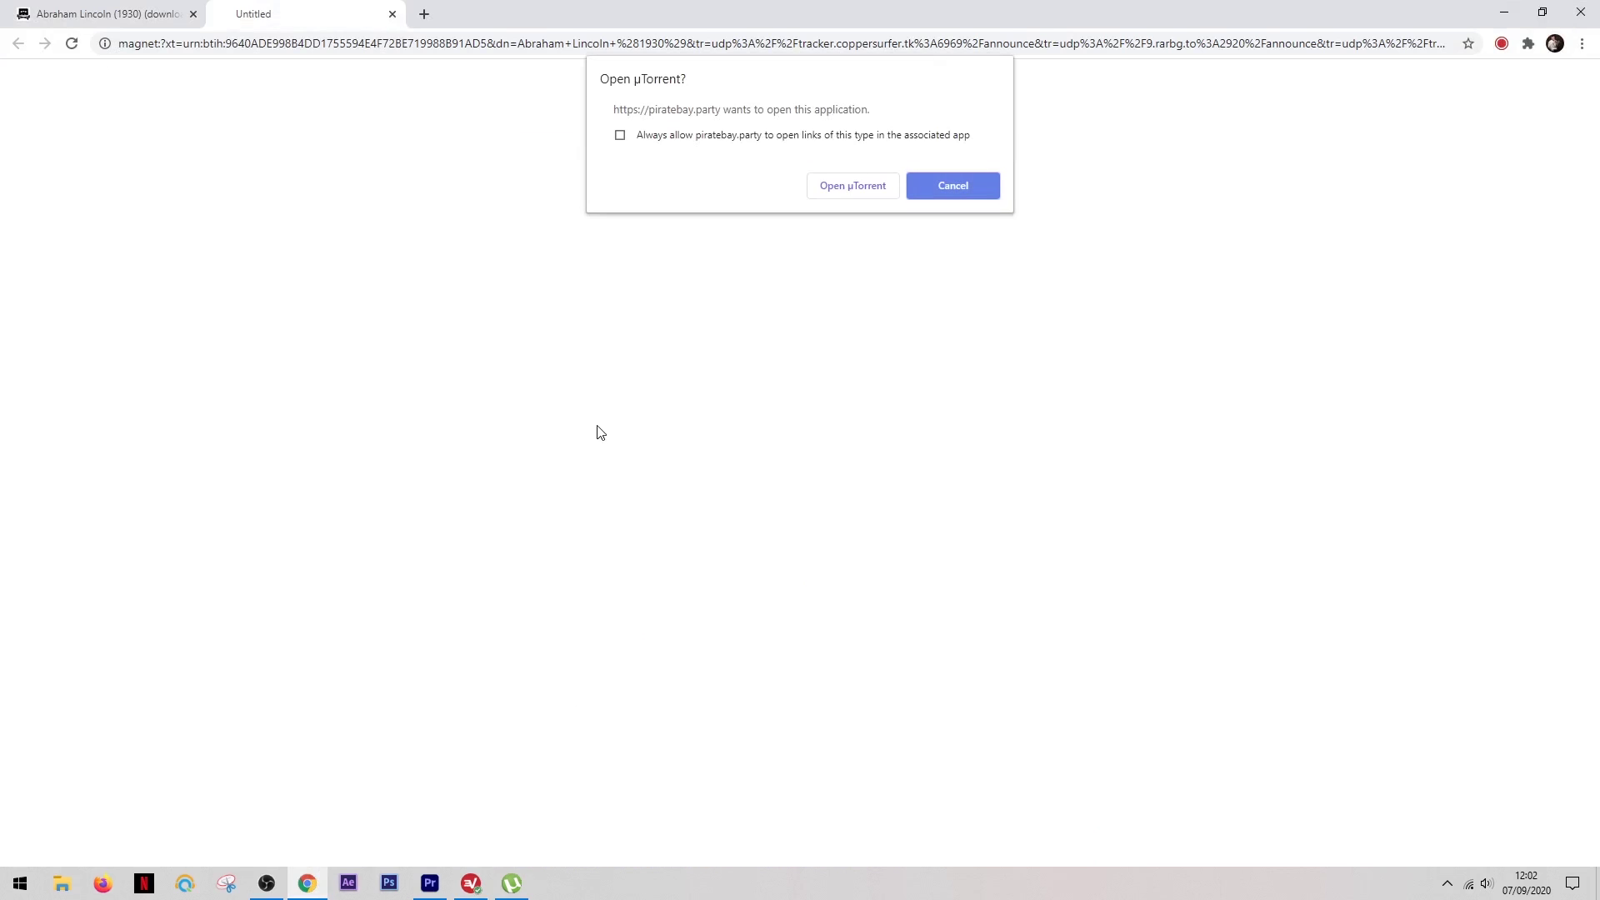
Hand the Abraham Lincoln (1930) magnet link to µTorrent and confirm adding it.
click(848, 185)
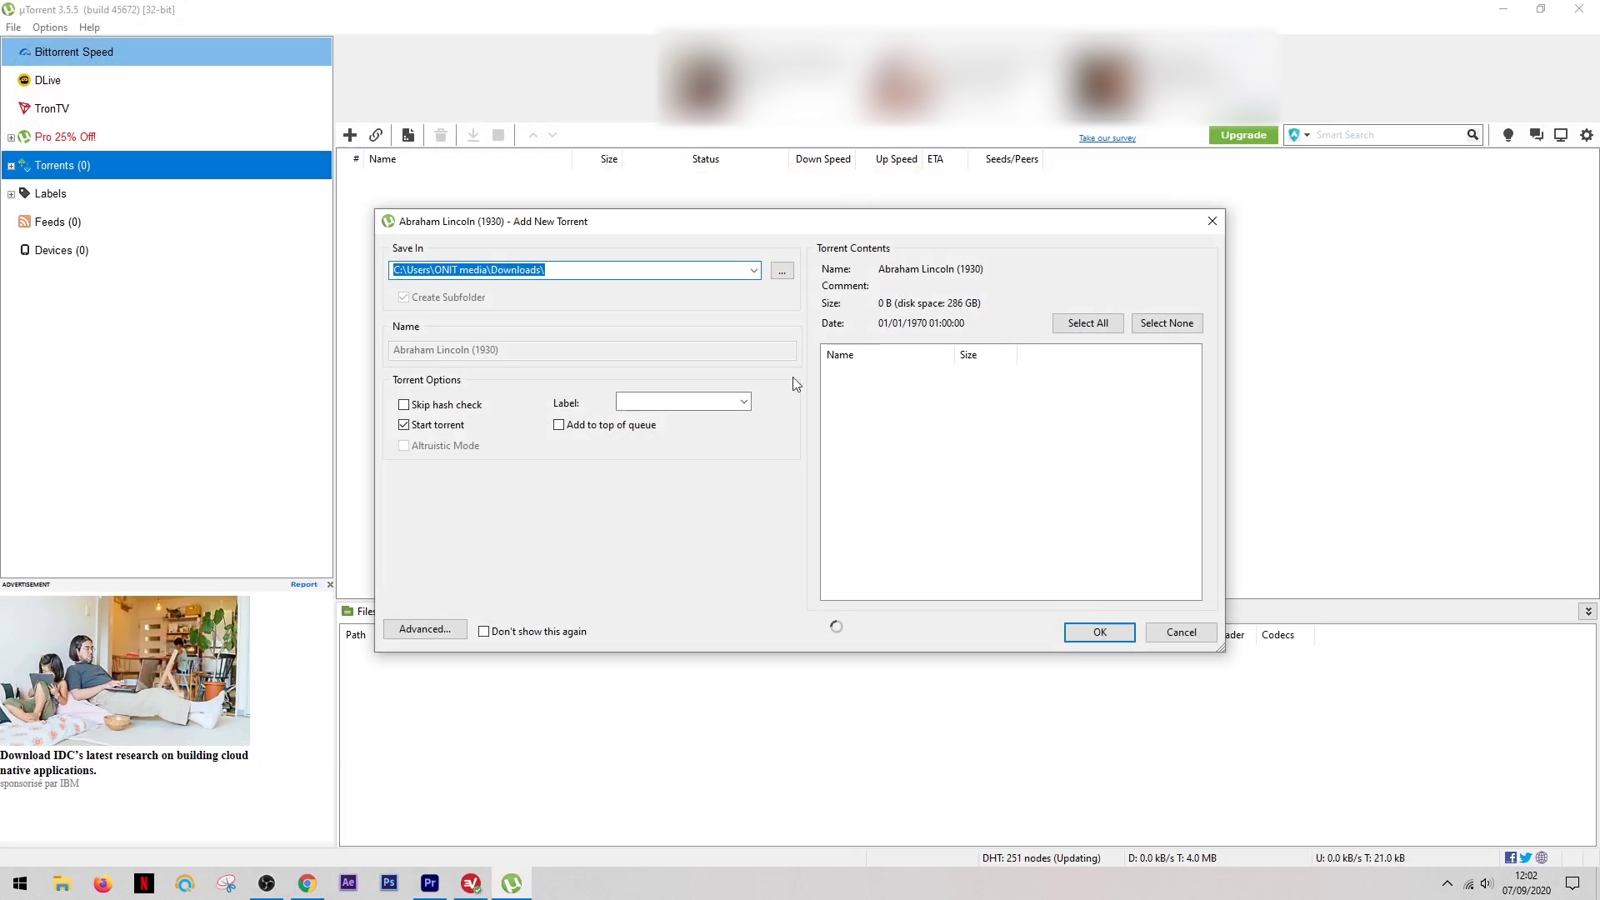
click(1082, 631)
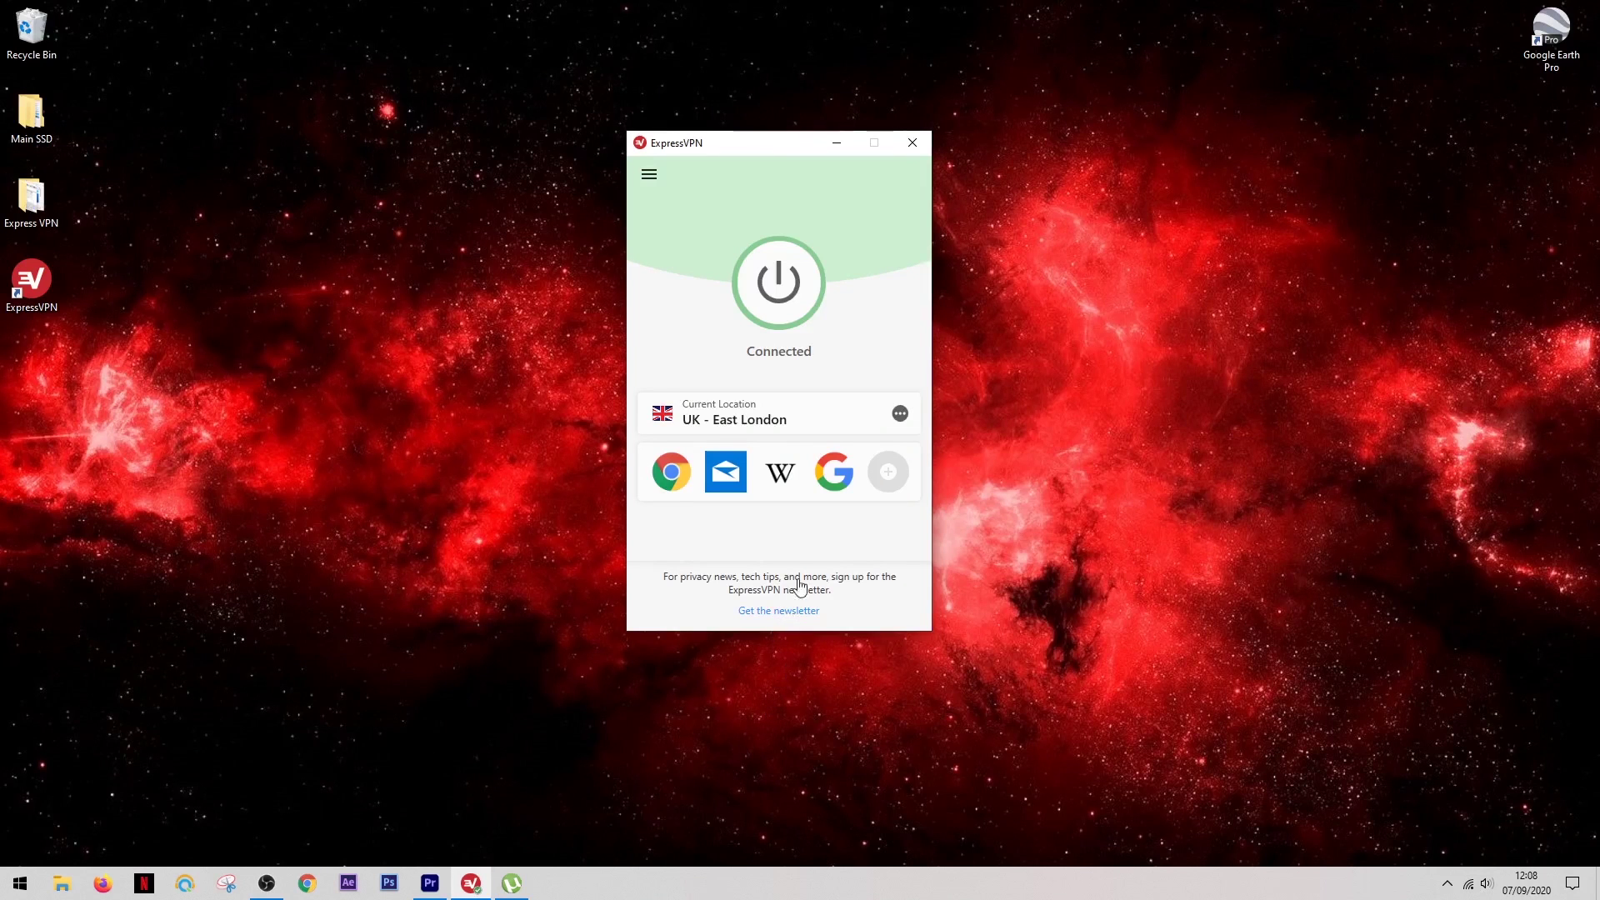
Bring up ExpressVPN's Options window from the hamburger menu.
click(648, 176)
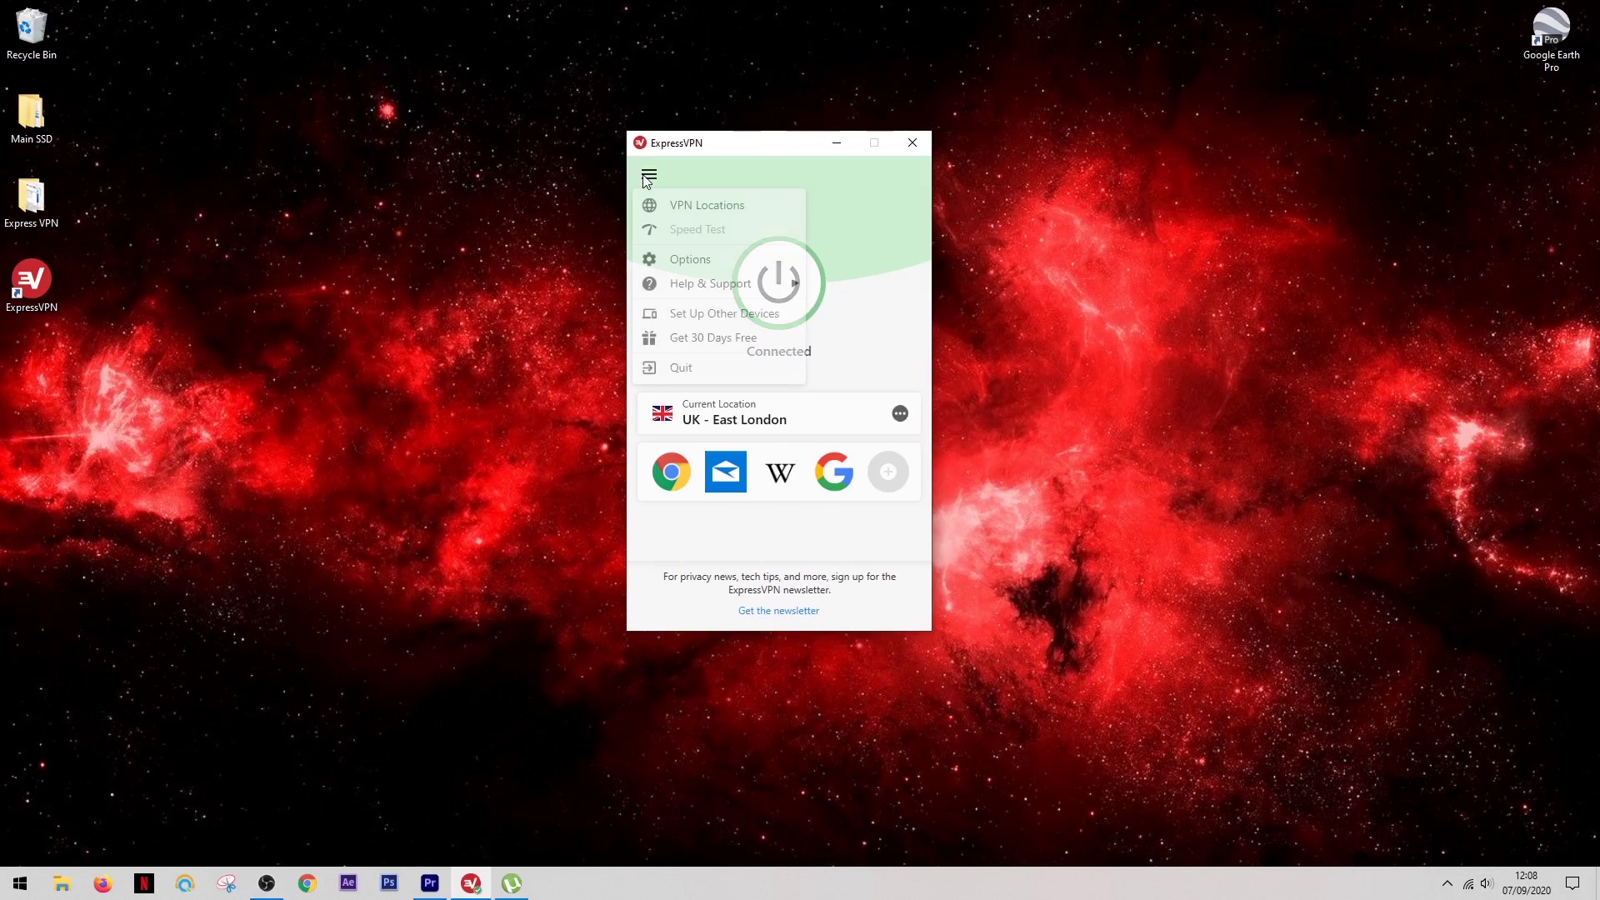
click(691, 261)
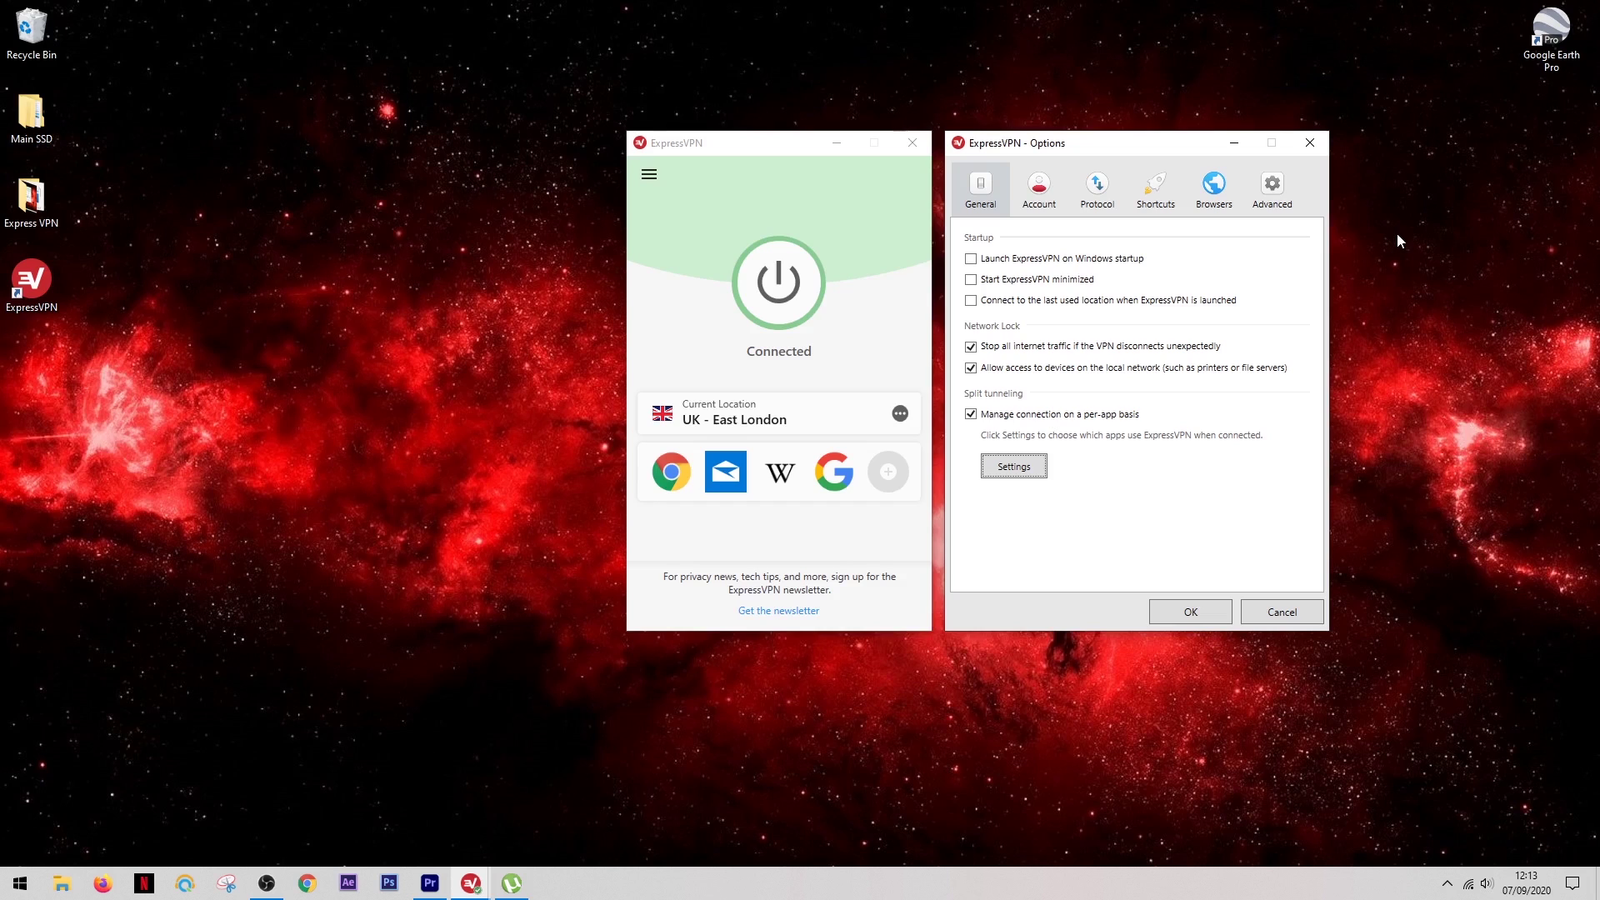
Dismiss the disconnect warning, switch the VPN off, and open the Split Tunneling settings.
click(1032, 475)
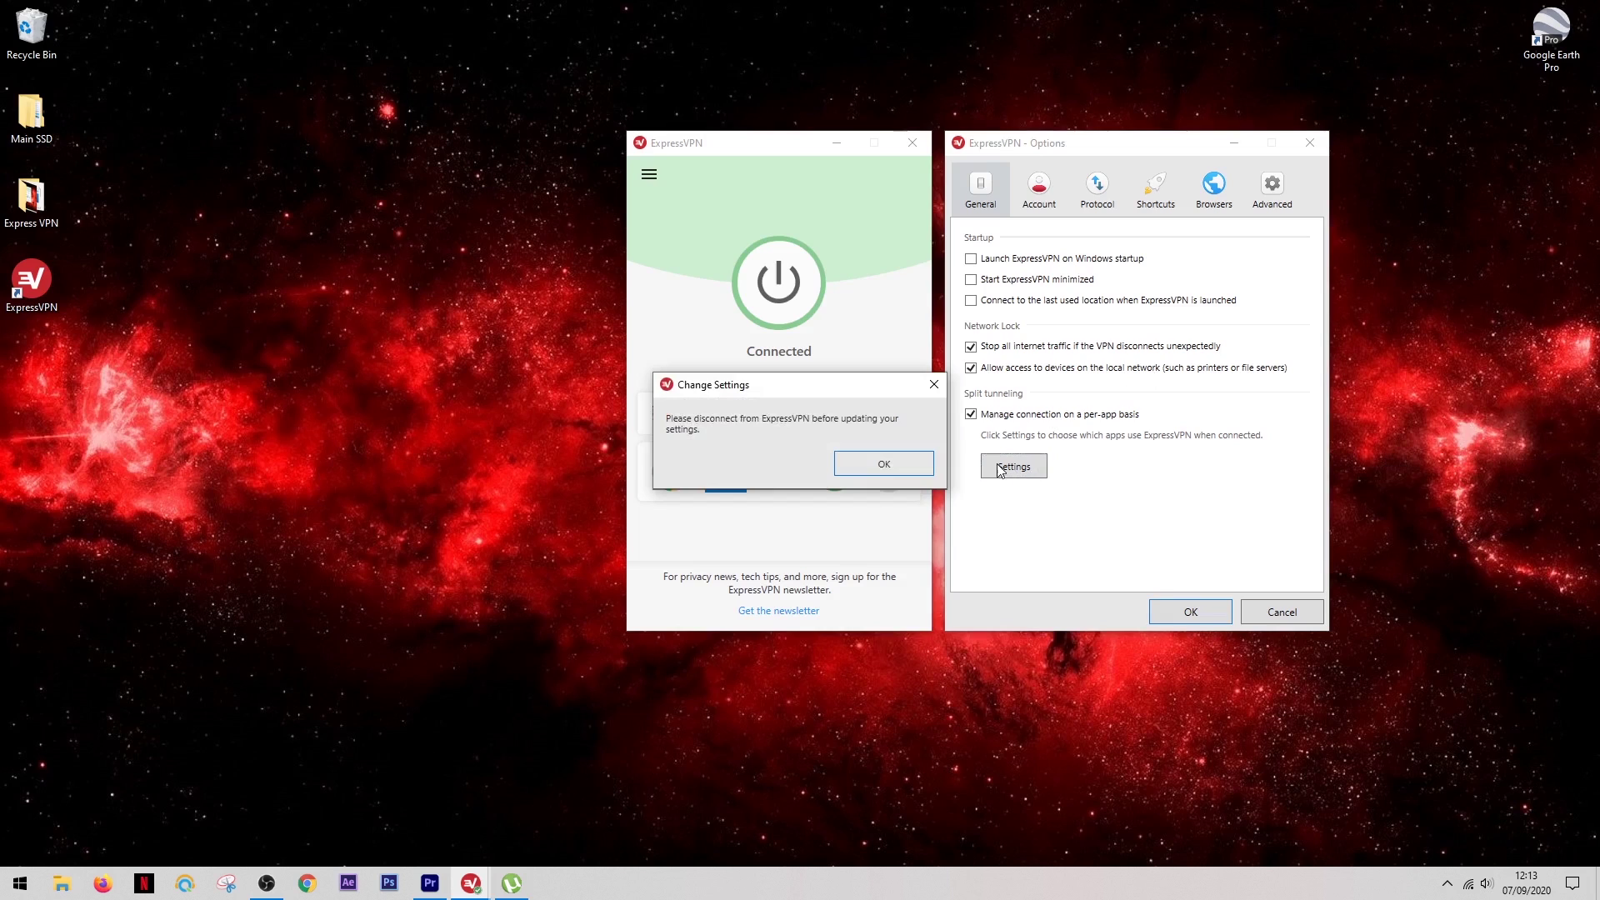
click(863, 463)
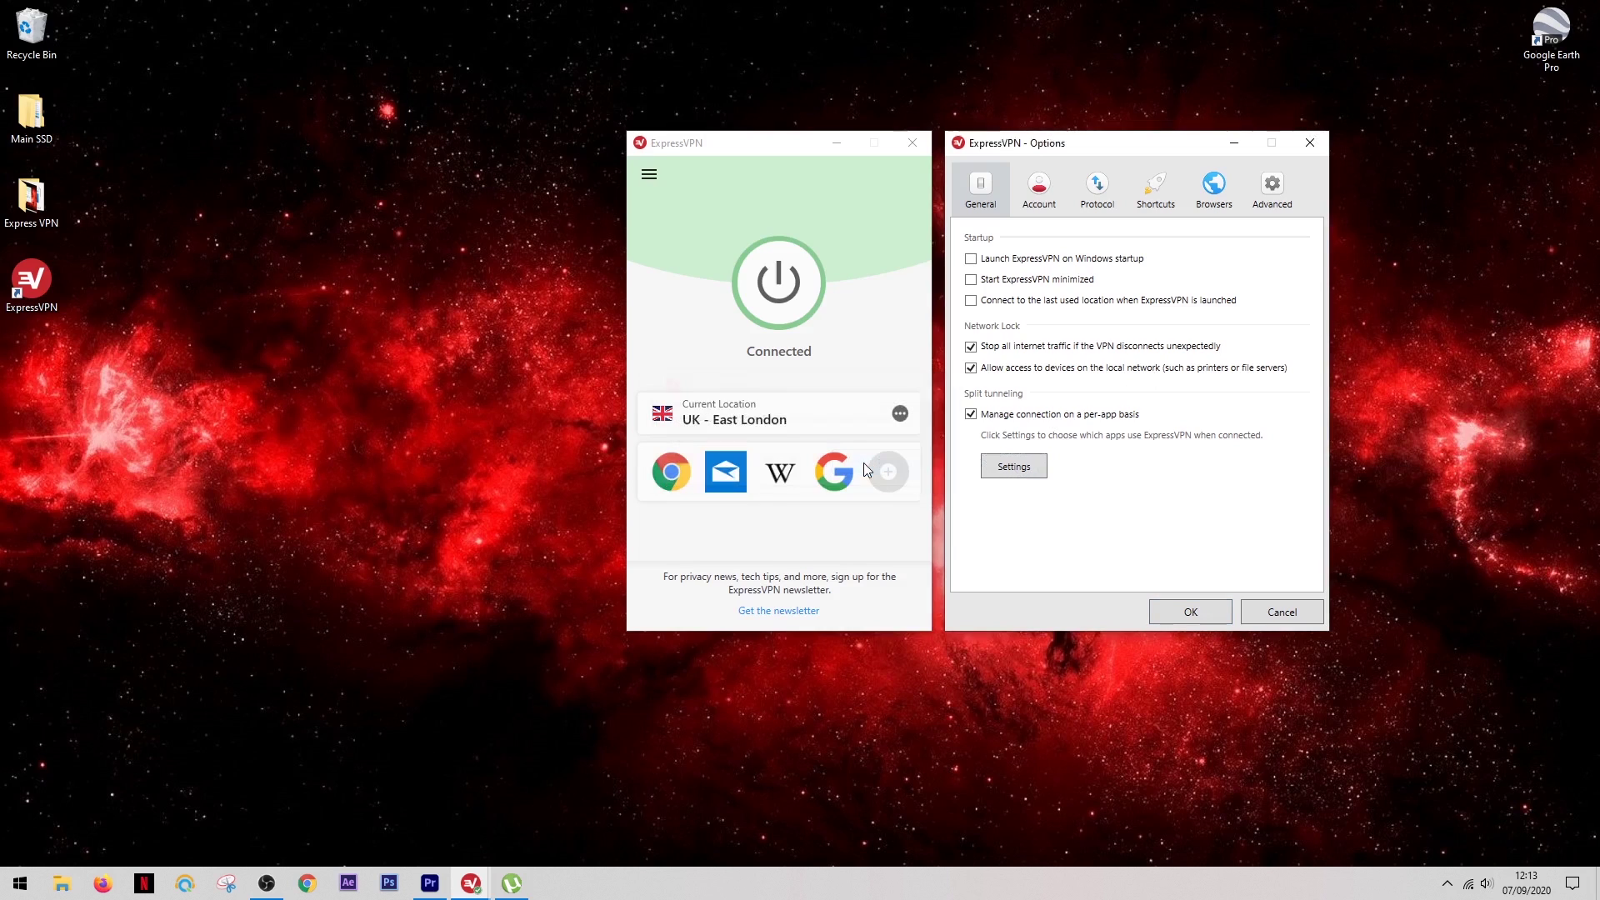
click(808, 290)
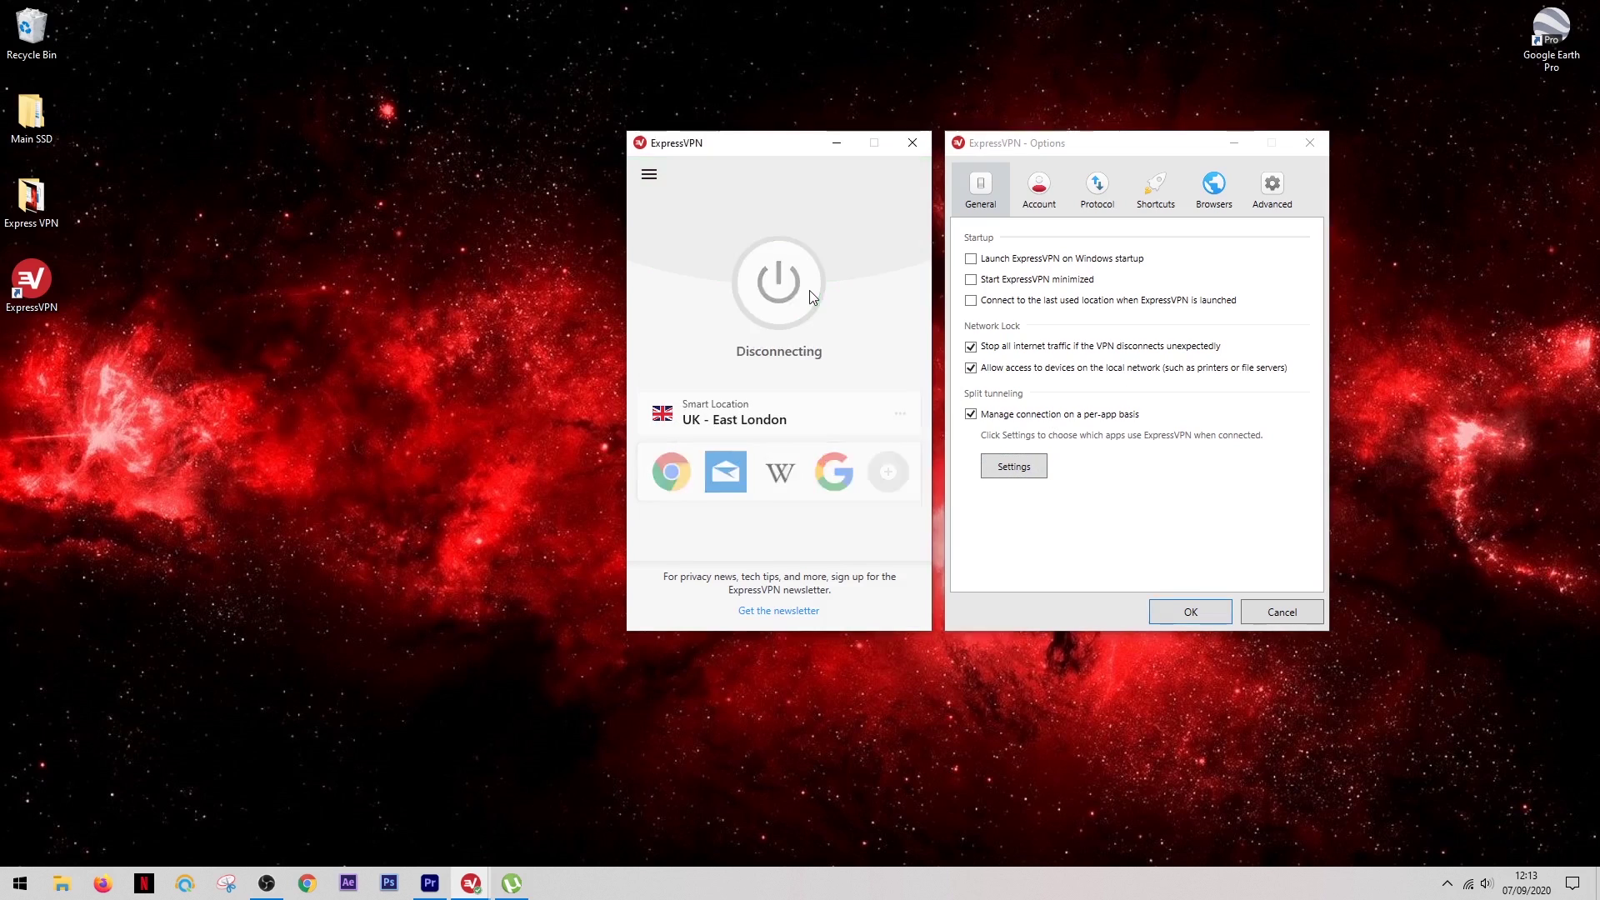
click(1012, 468)
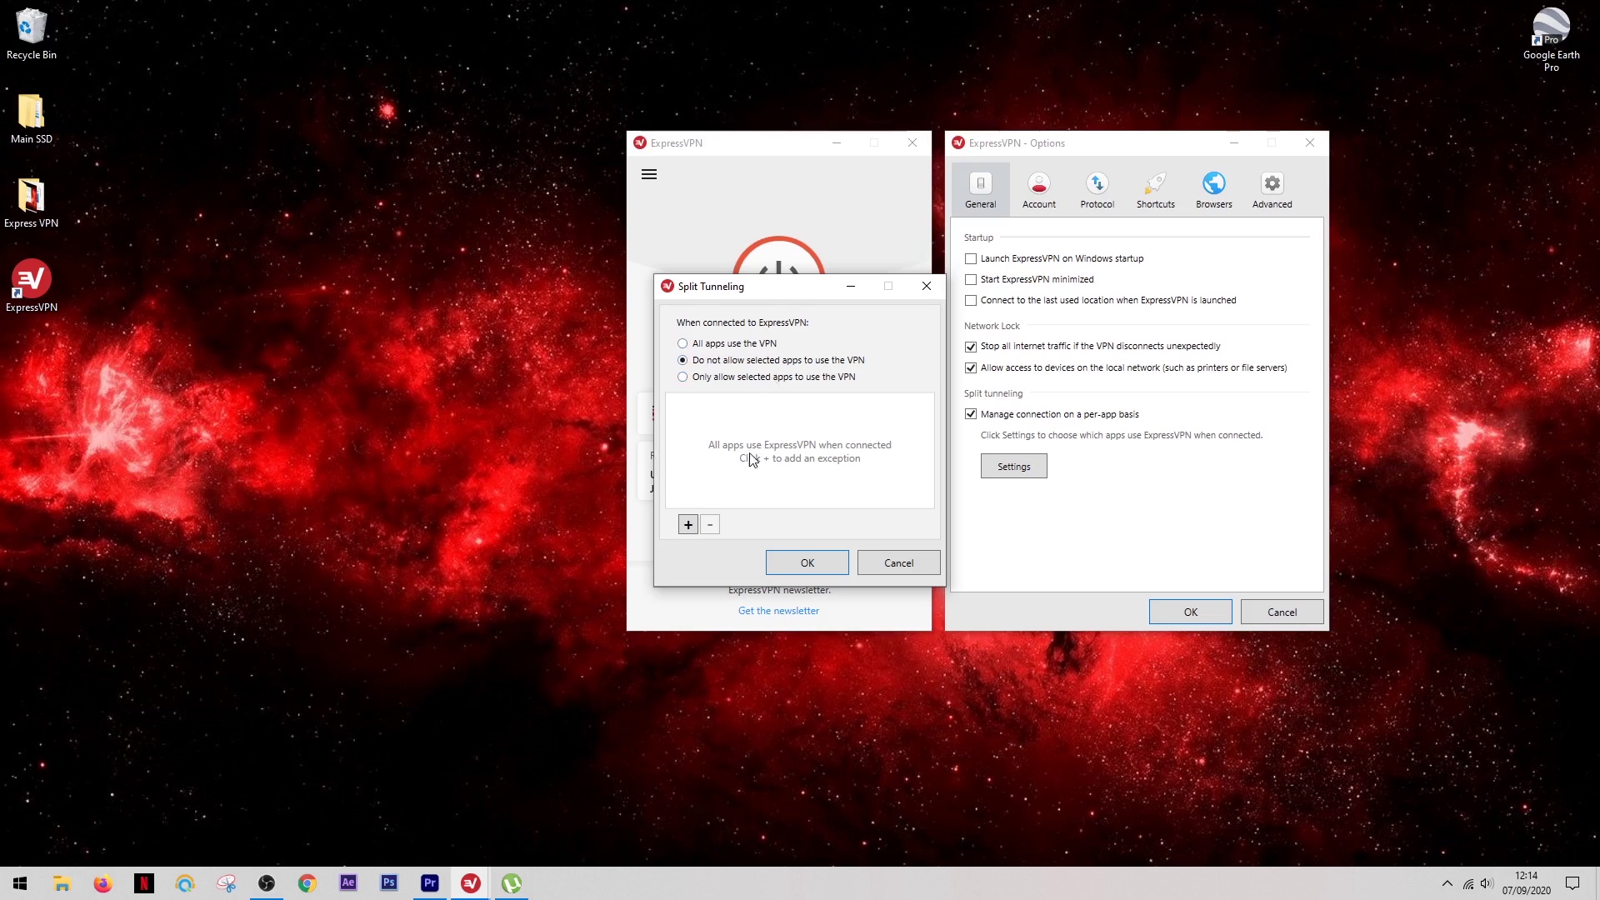
Add googleearth.exe from C:\Program Files\Google\Google Earth Pro\client as a split tunneling app.
click(688, 524)
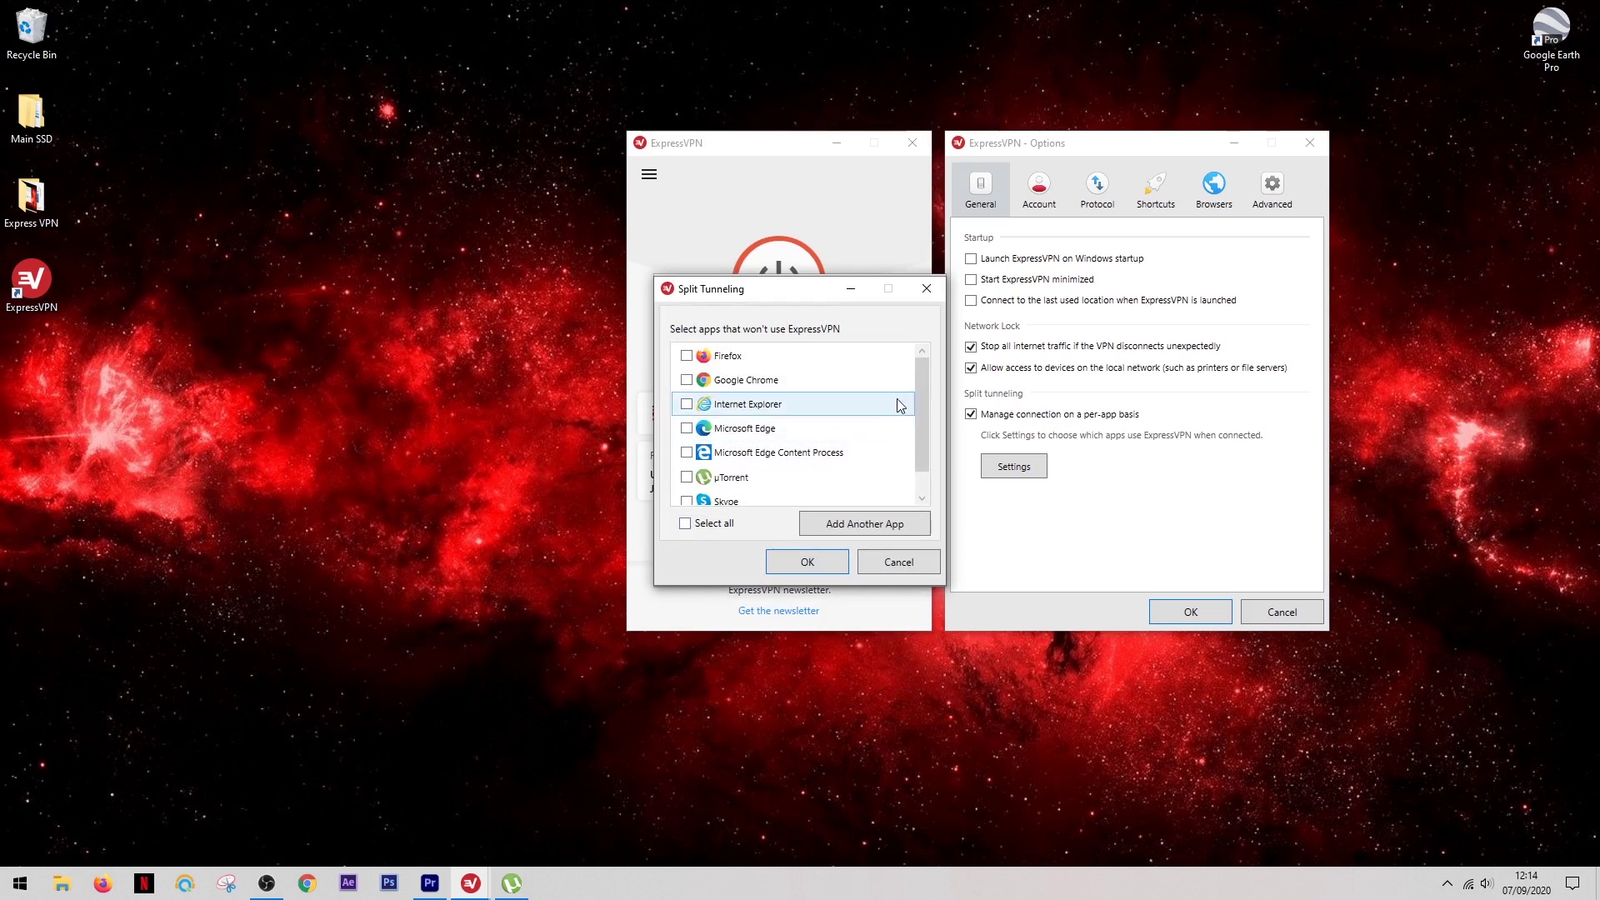
drag(925, 383, 917, 423)
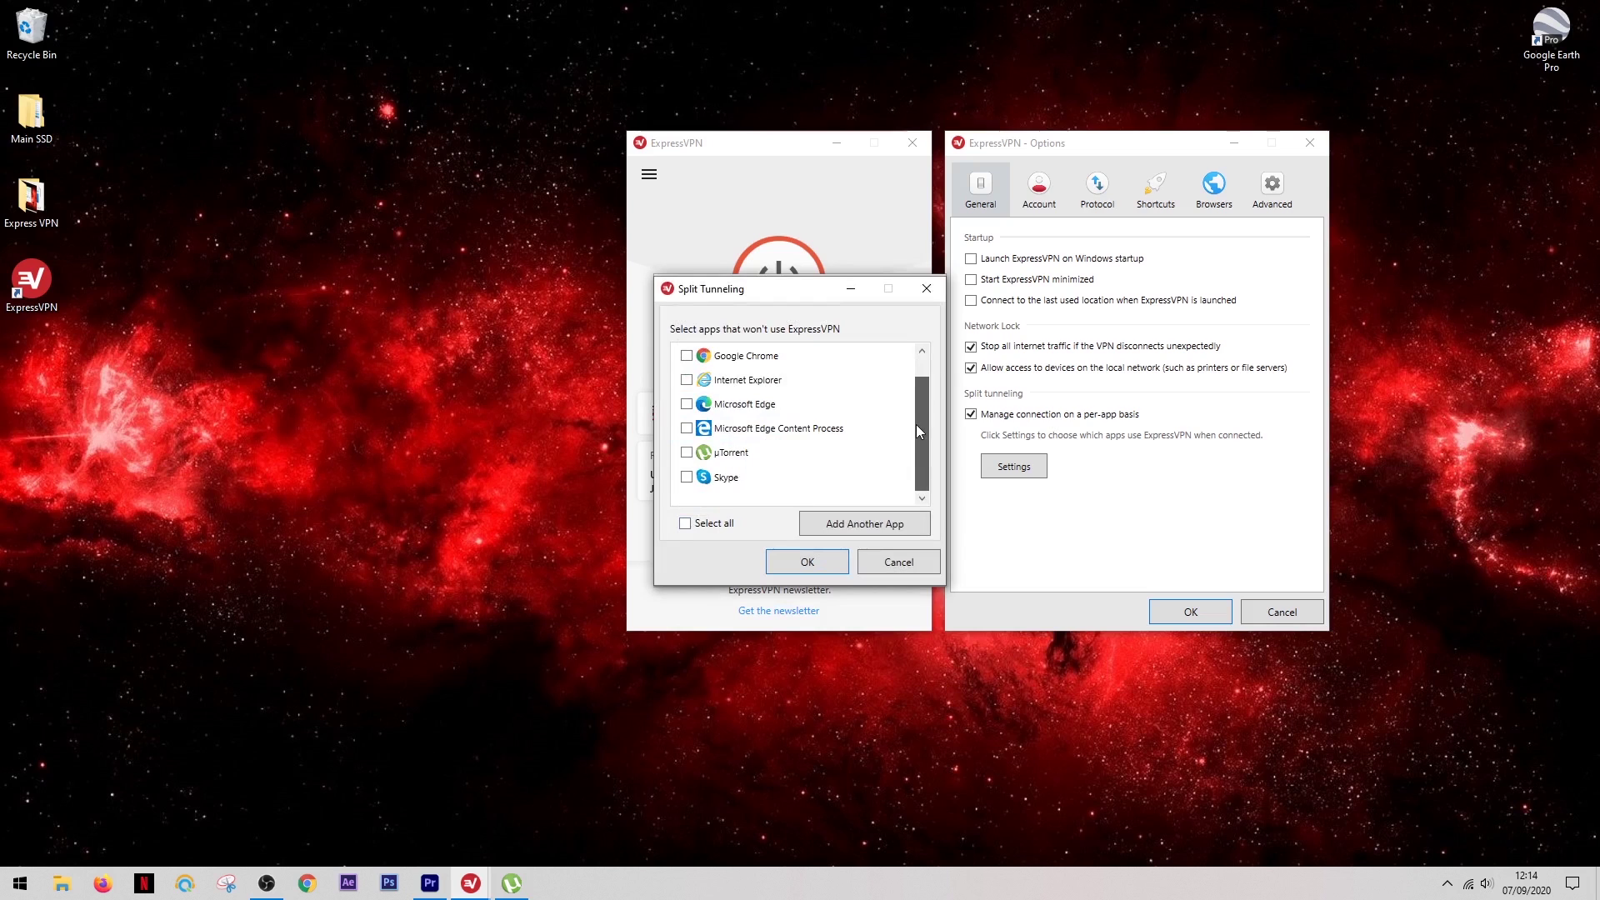
click(854, 525)
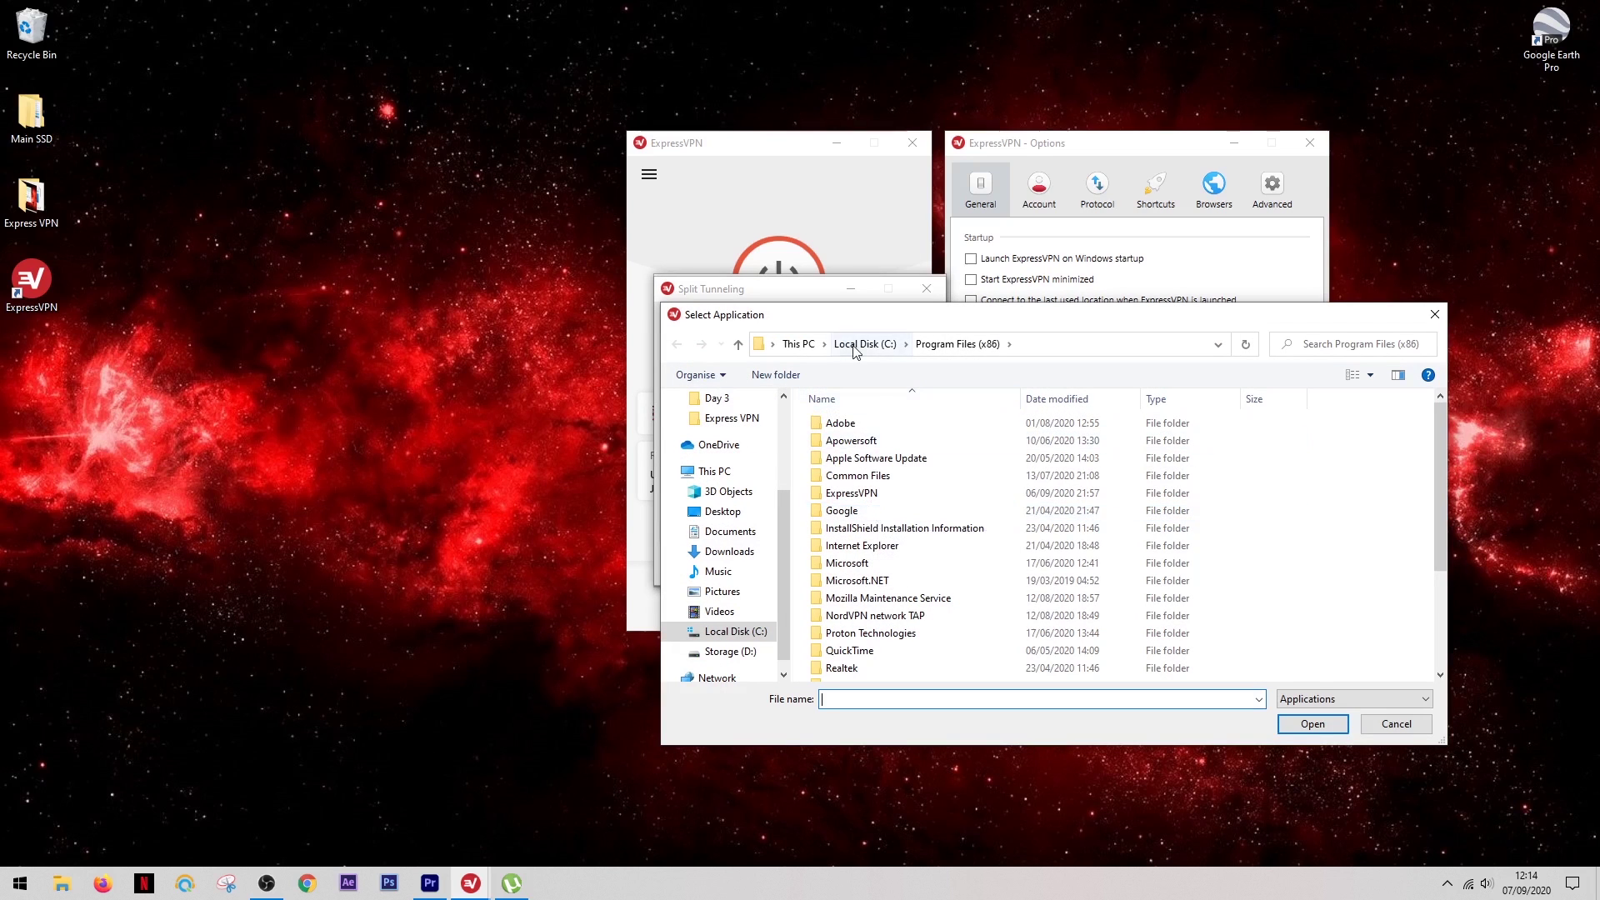
click(855, 345)
click(871, 495)
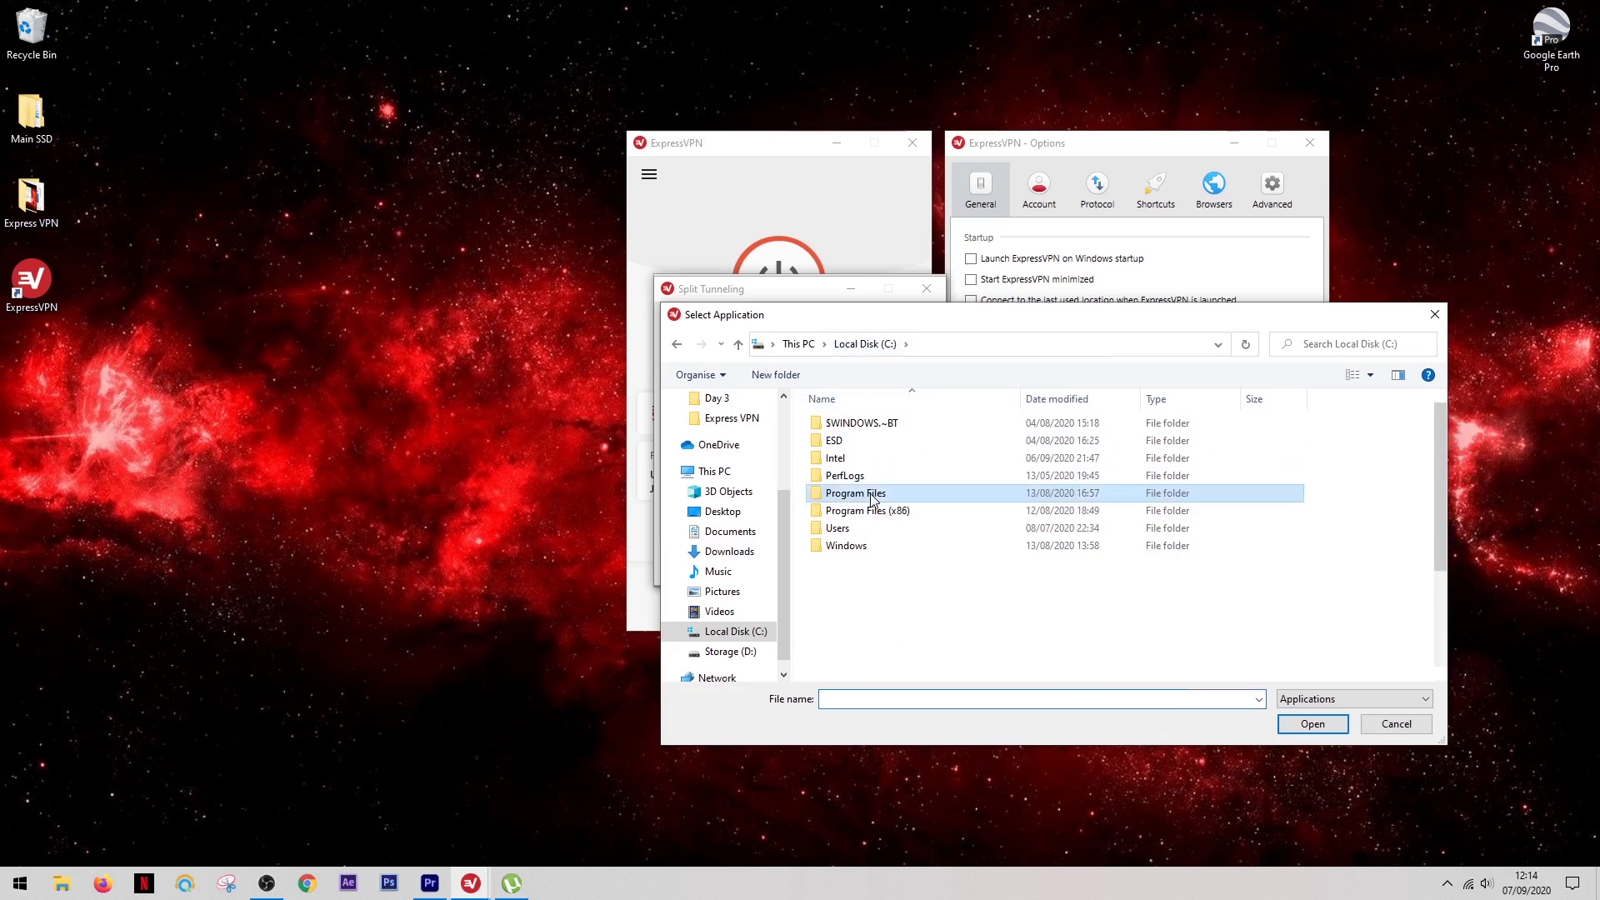
double_click(872, 497)
double_click(873, 495)
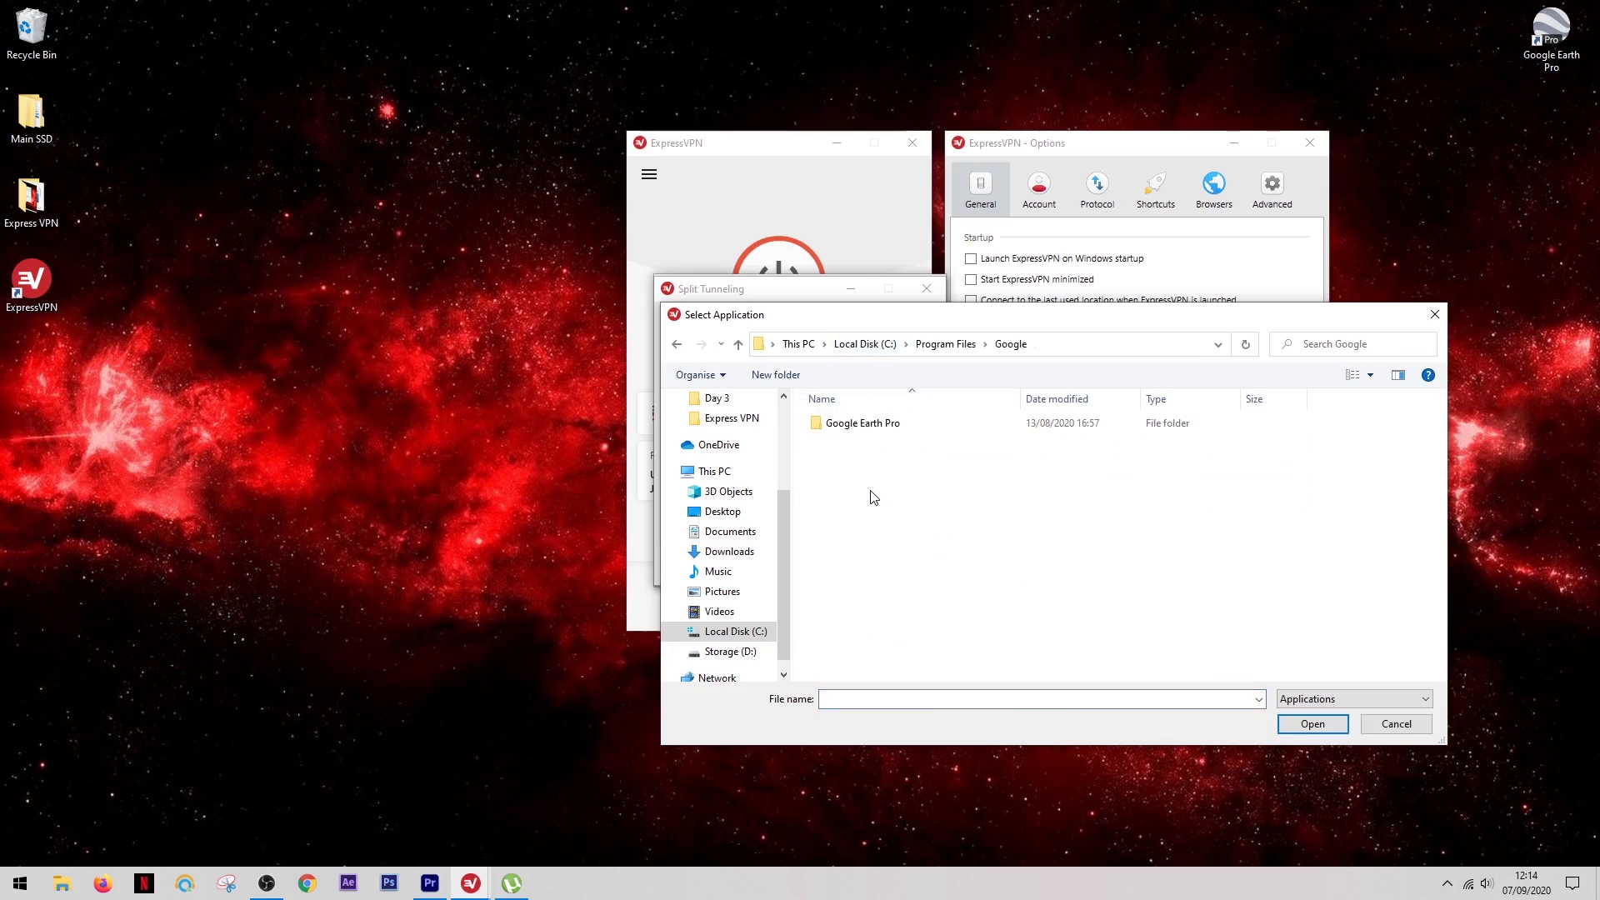
double_click(868, 425)
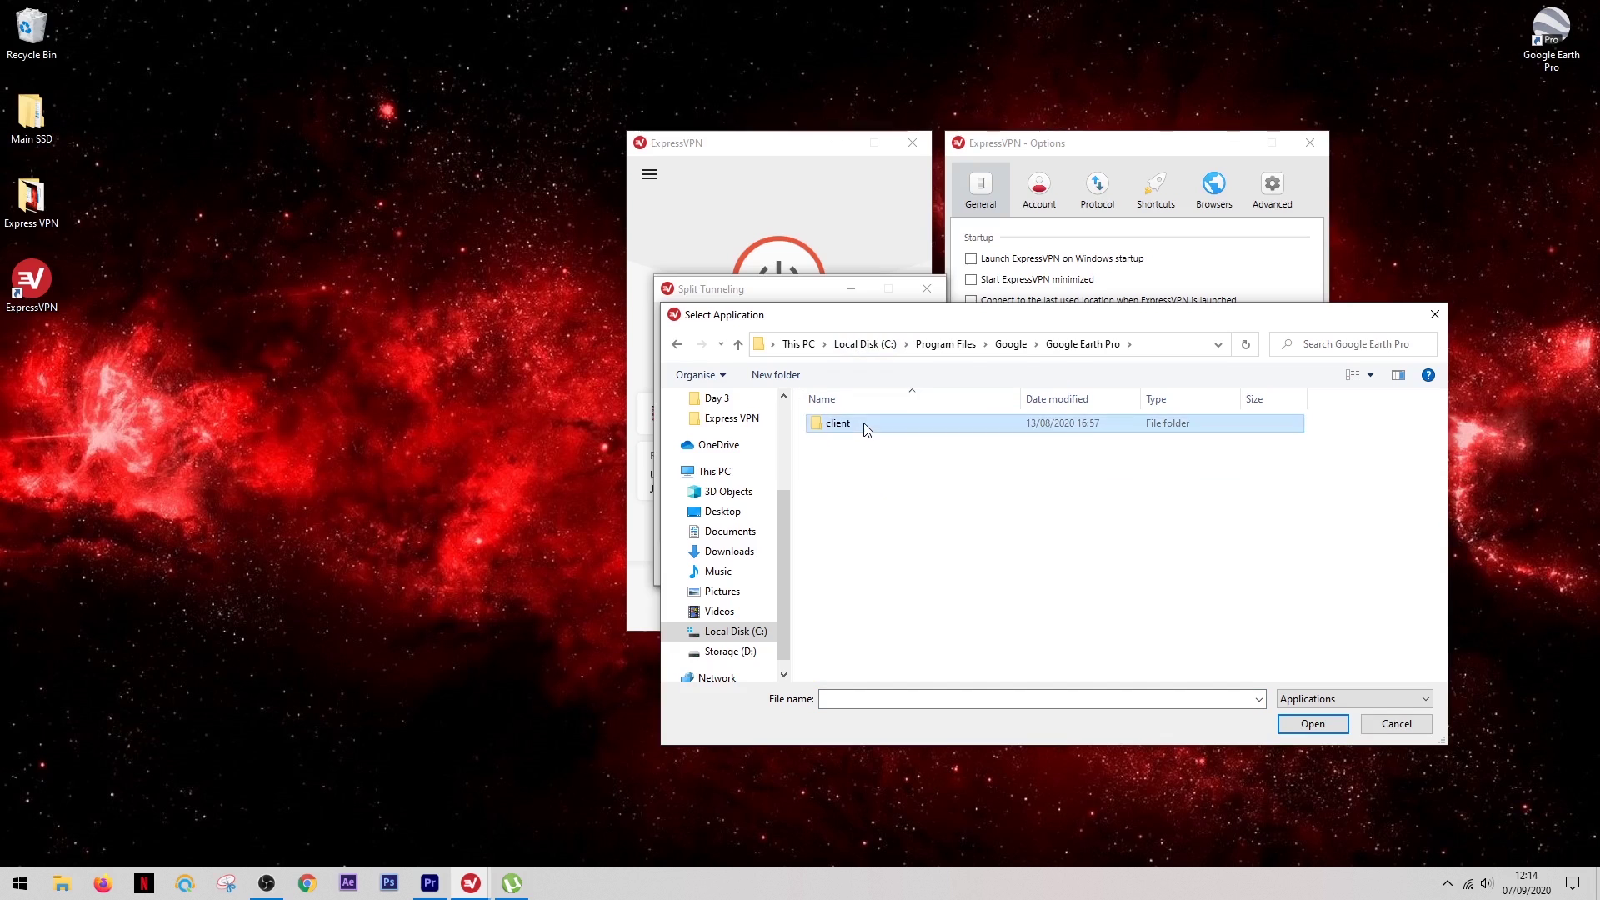
double_click(866, 425)
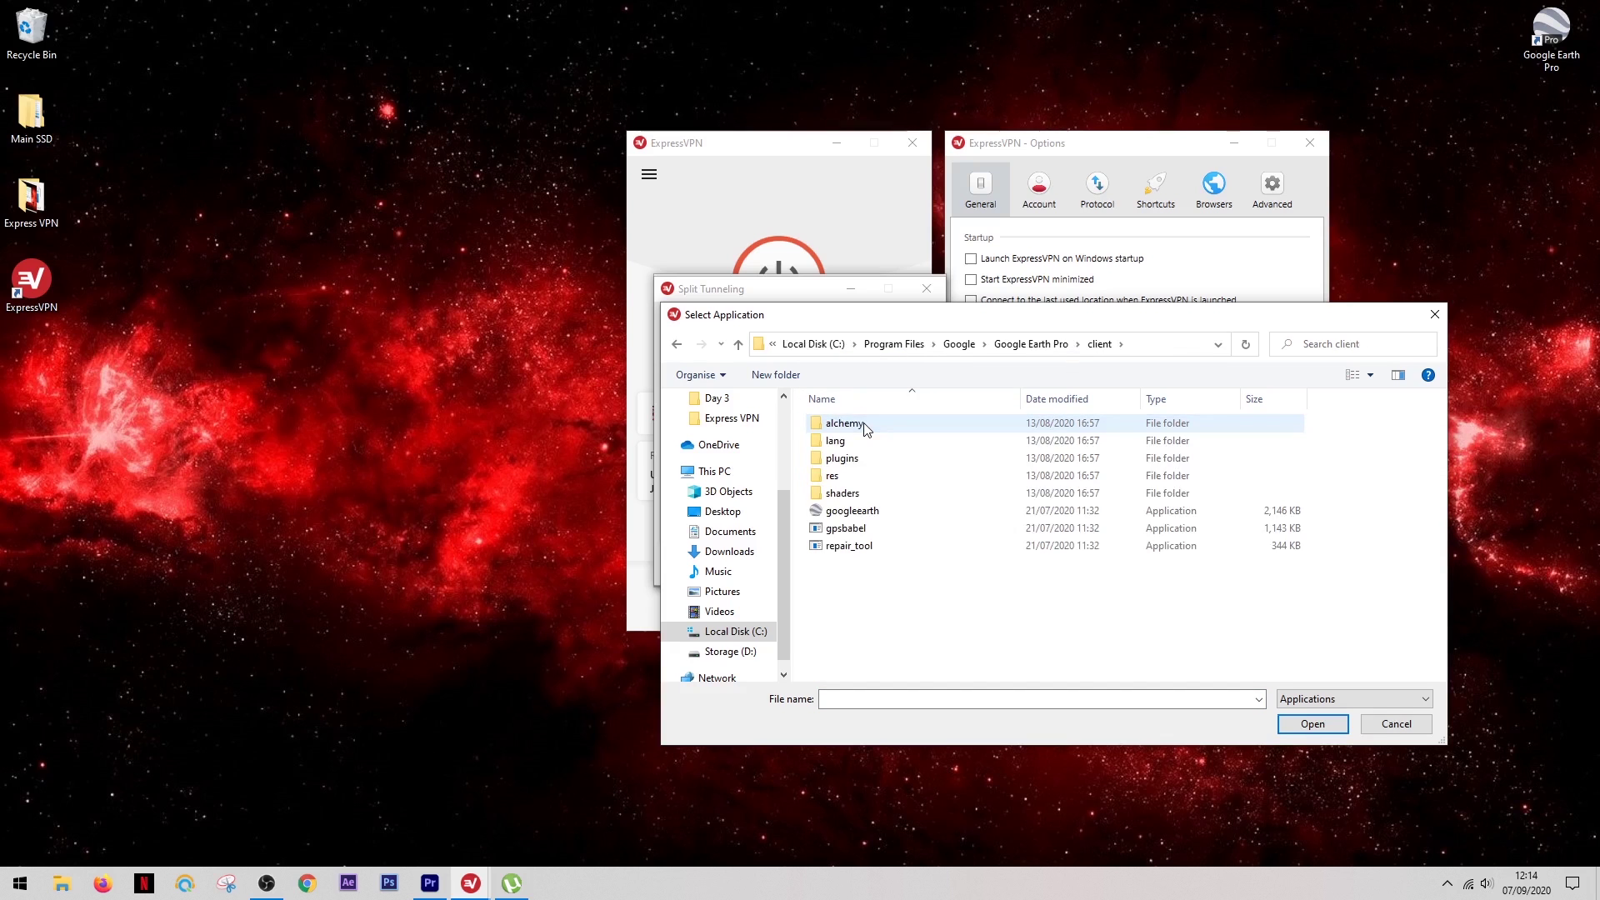
double_click(875, 511)
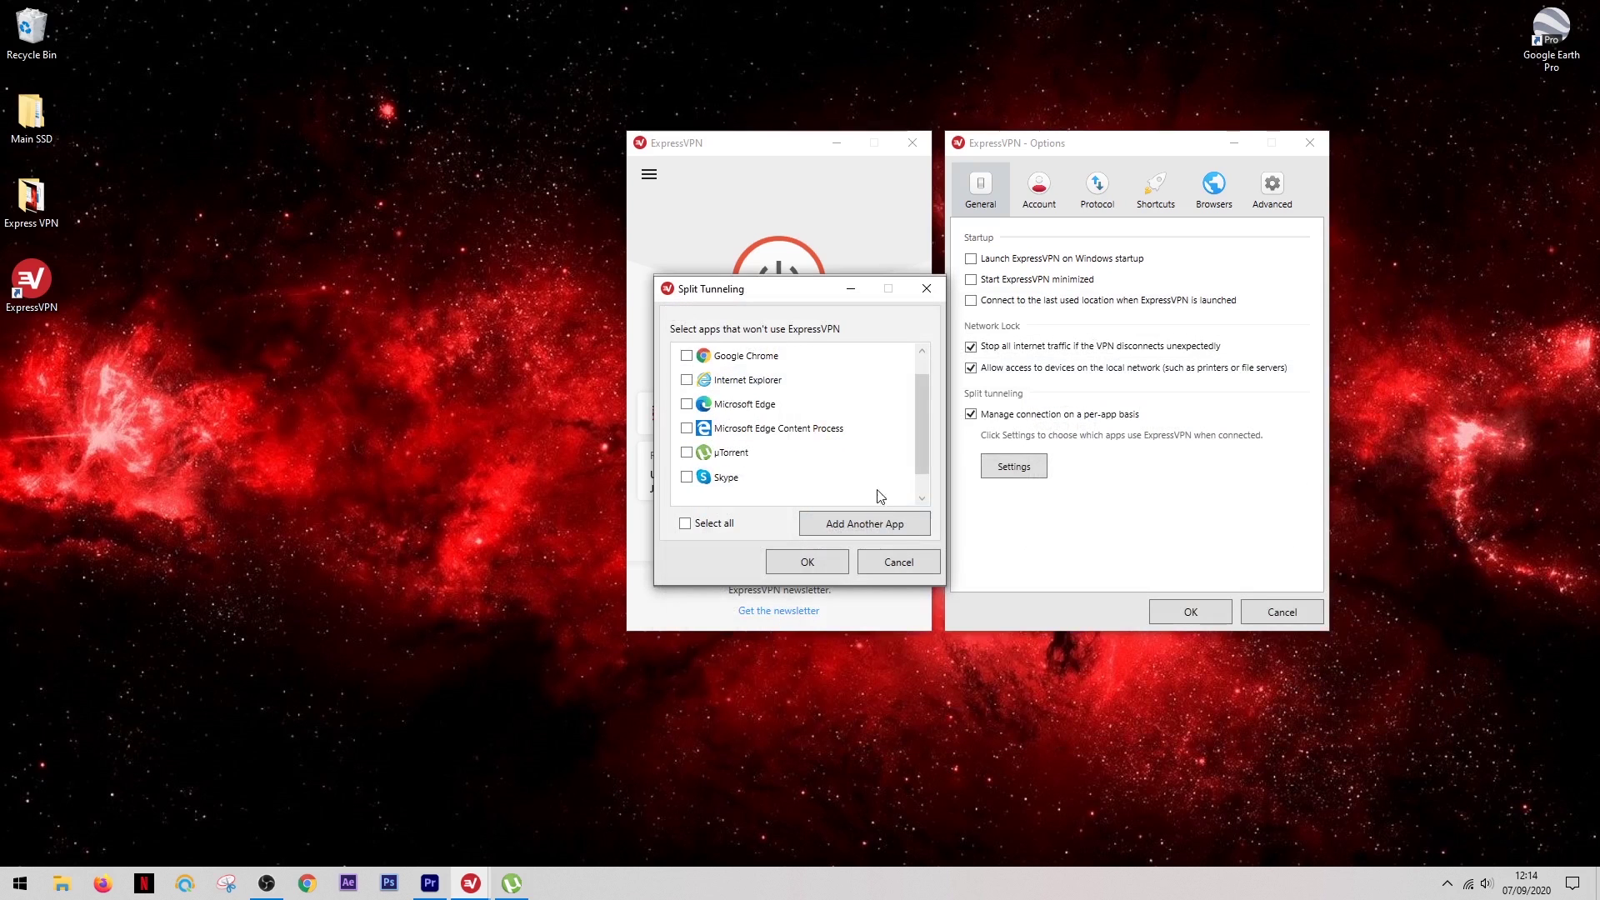
Confirm Google Earth as the excluded app and close Split Tunneling with OK.
scroll(927, 475, down, 1)
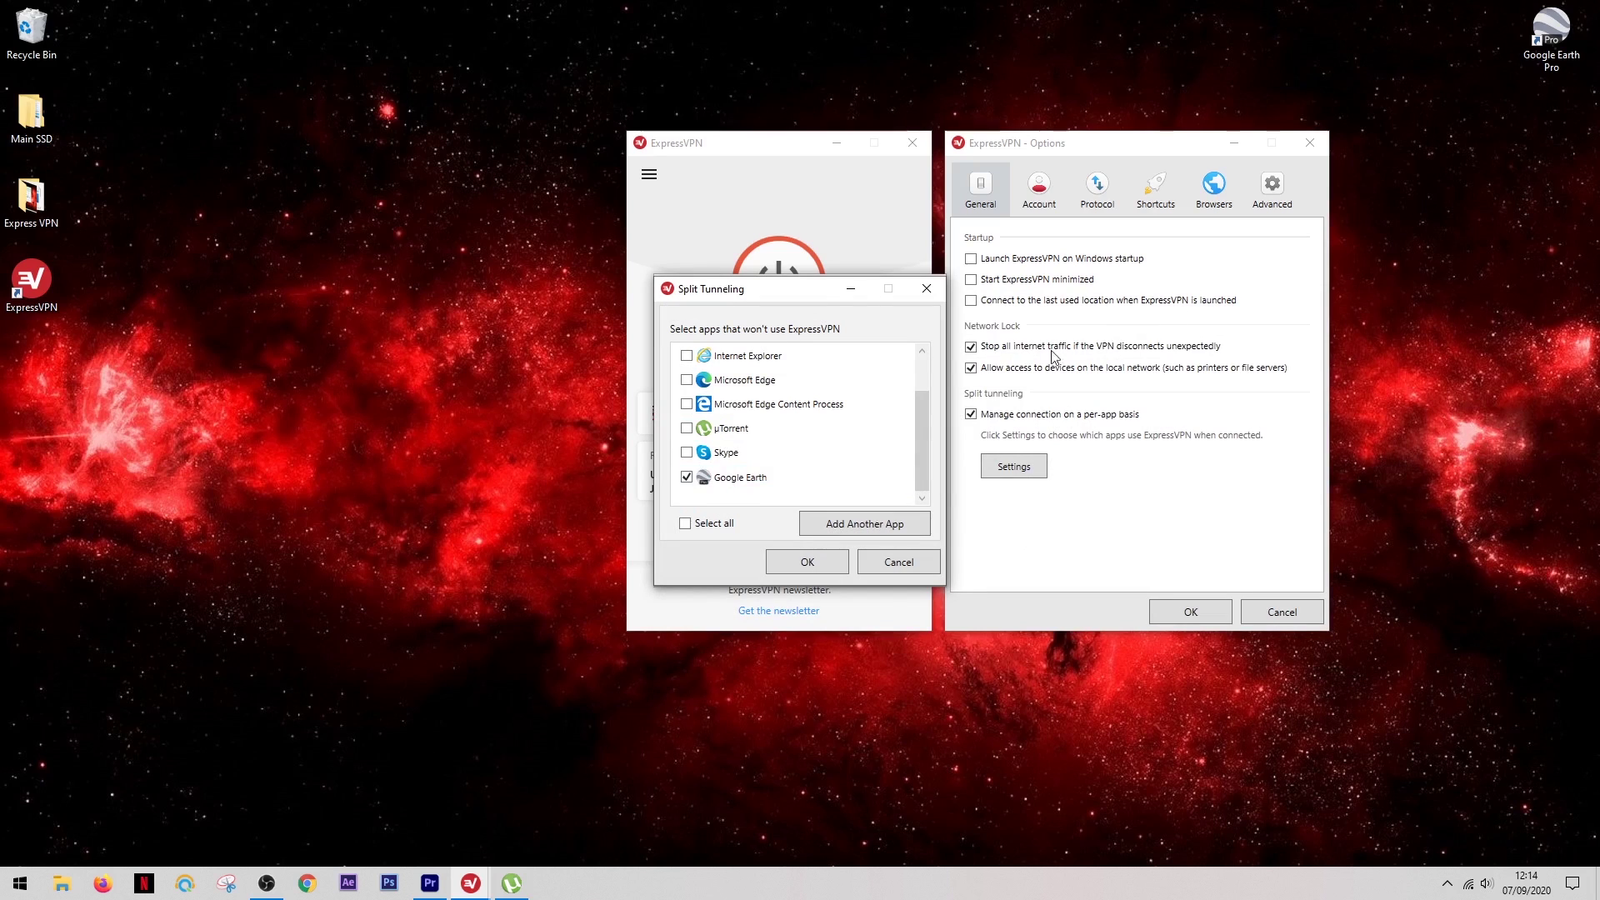
click(801, 566)
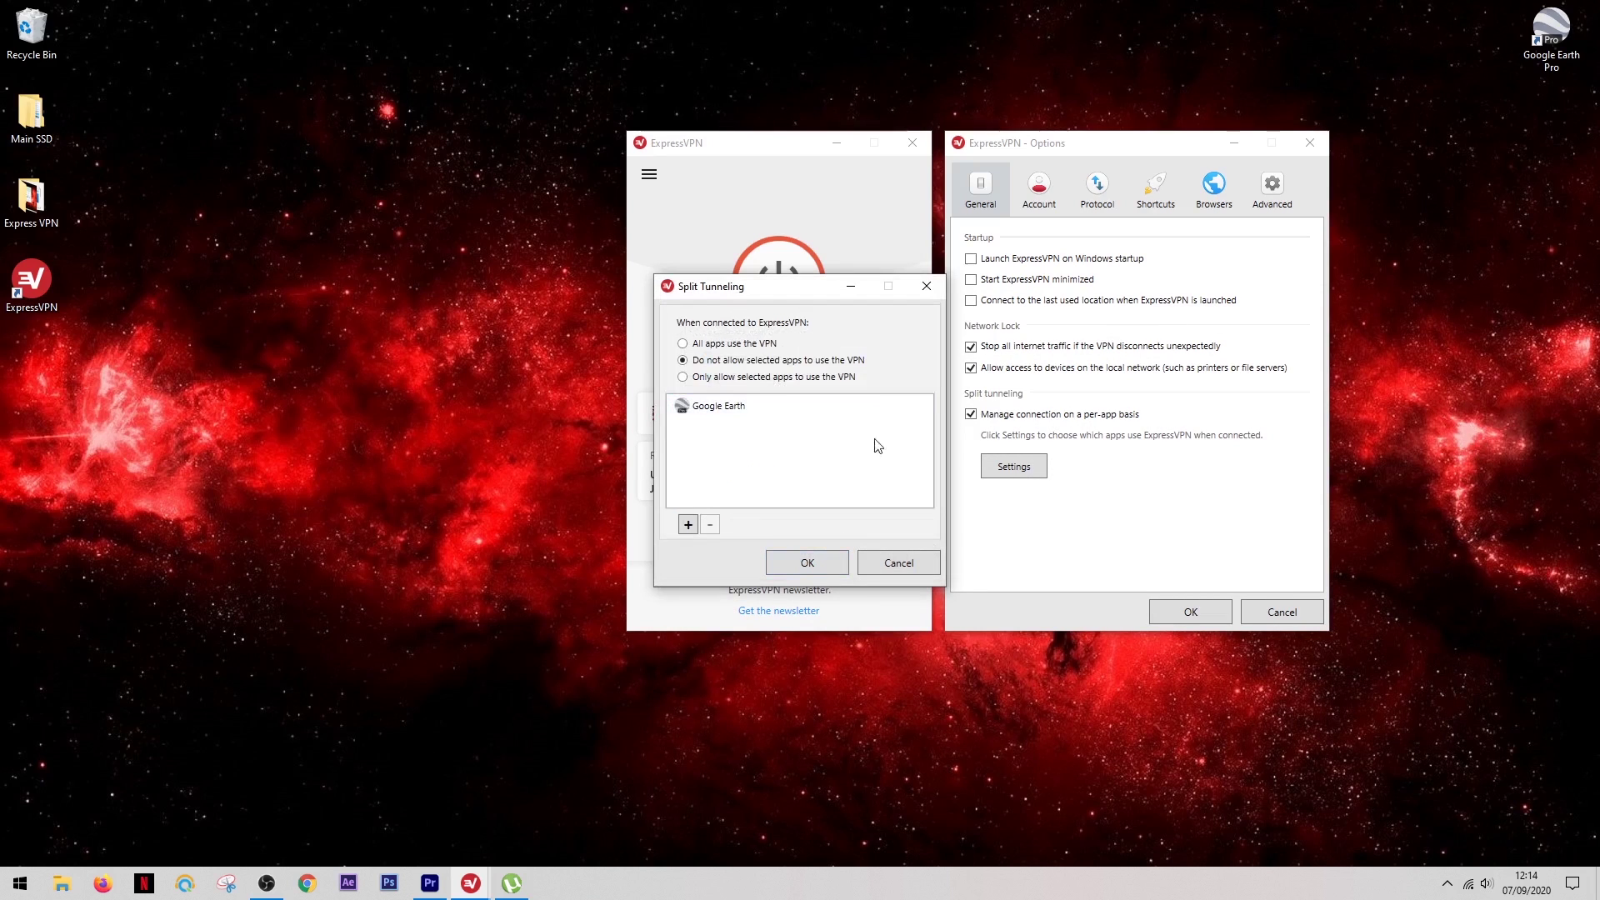
click(846, 566)
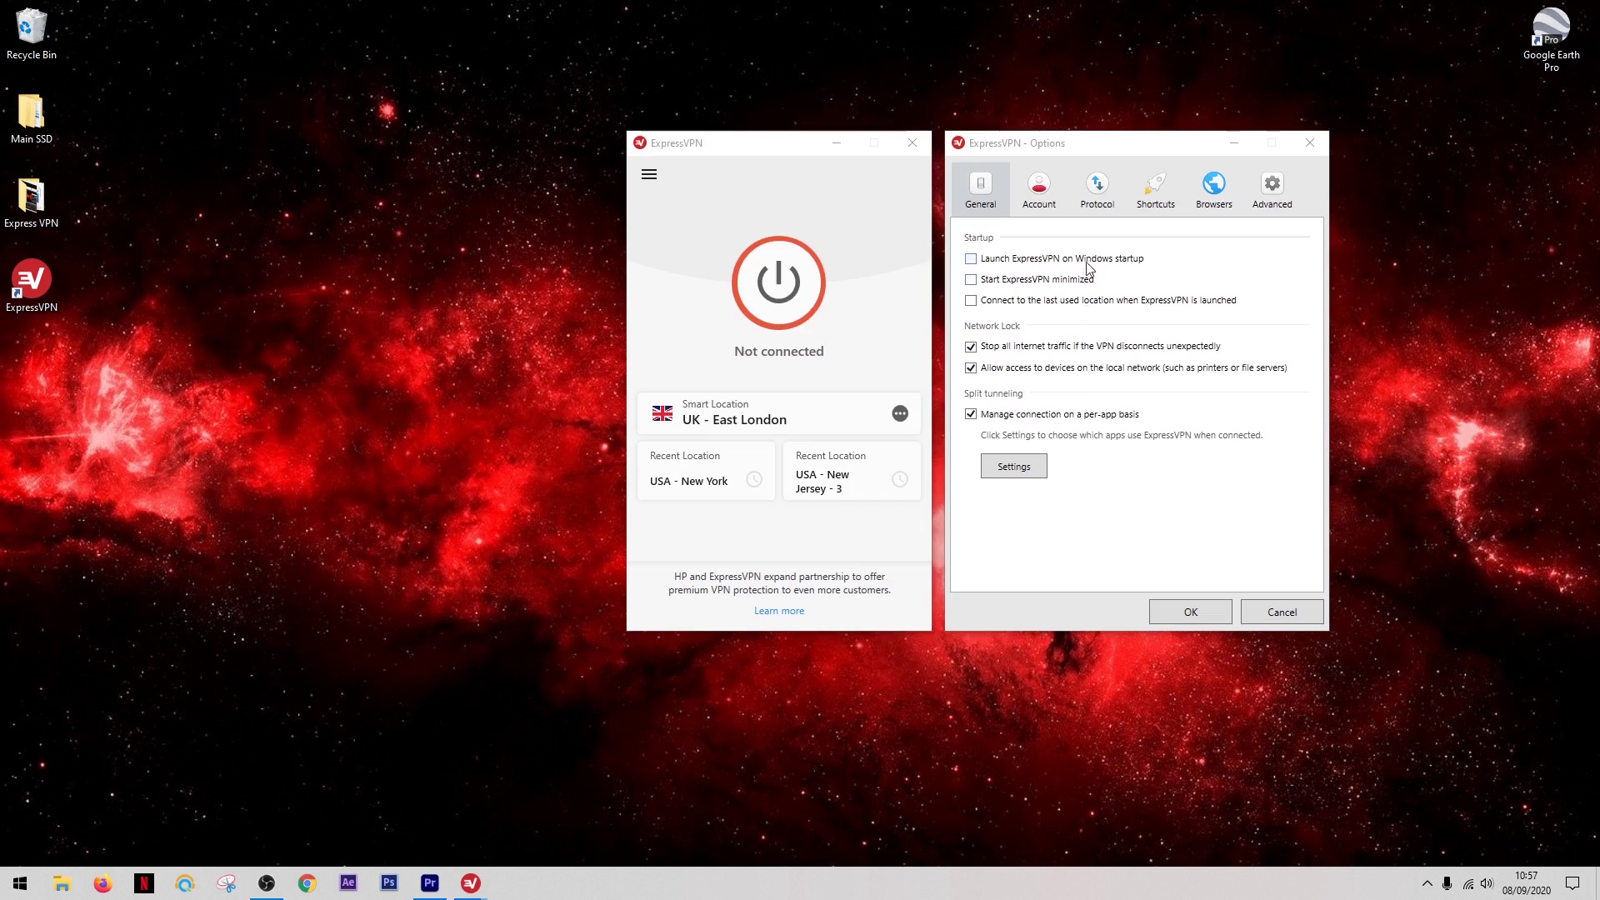
Review the VPN protocol choices, return to the General tab, and open the main menu.
click(1098, 200)
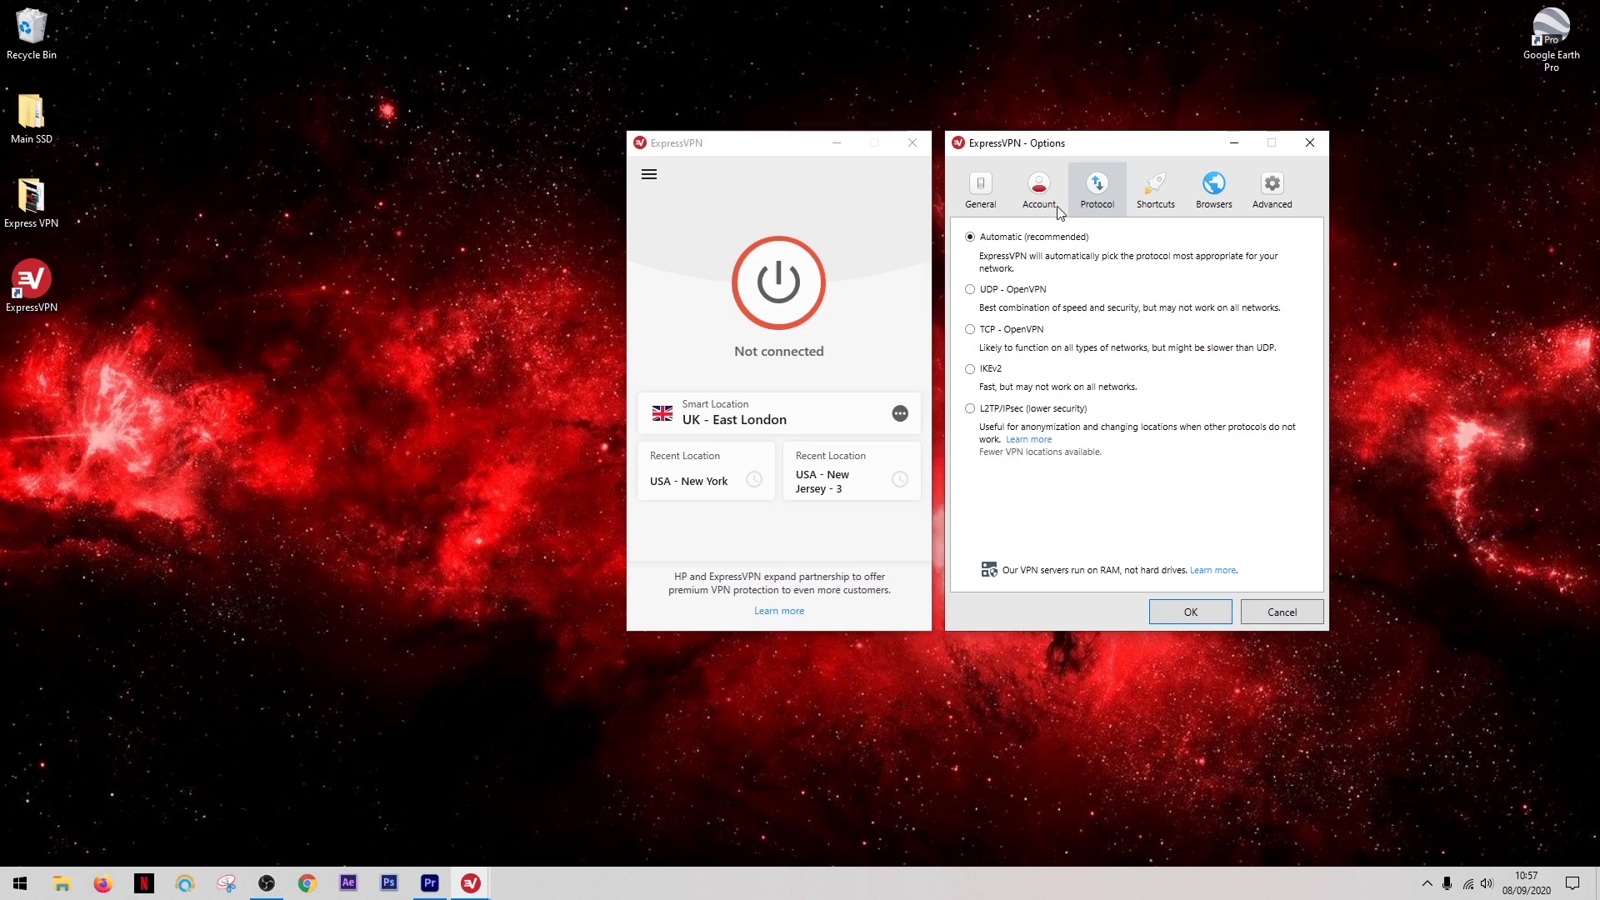
click(979, 194)
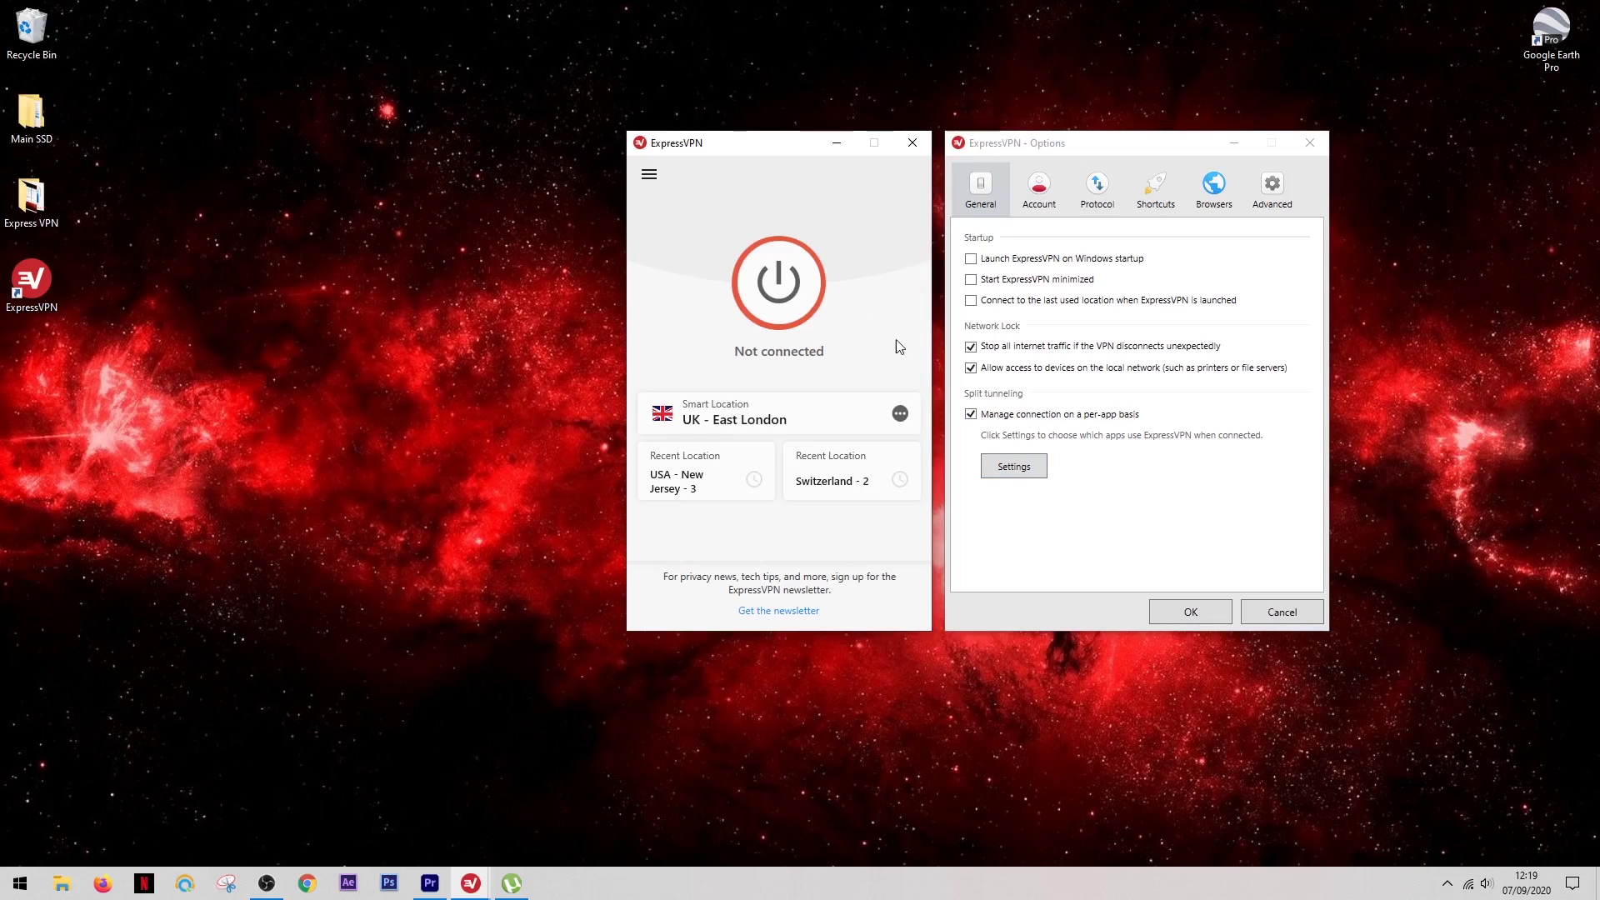
click(649, 179)
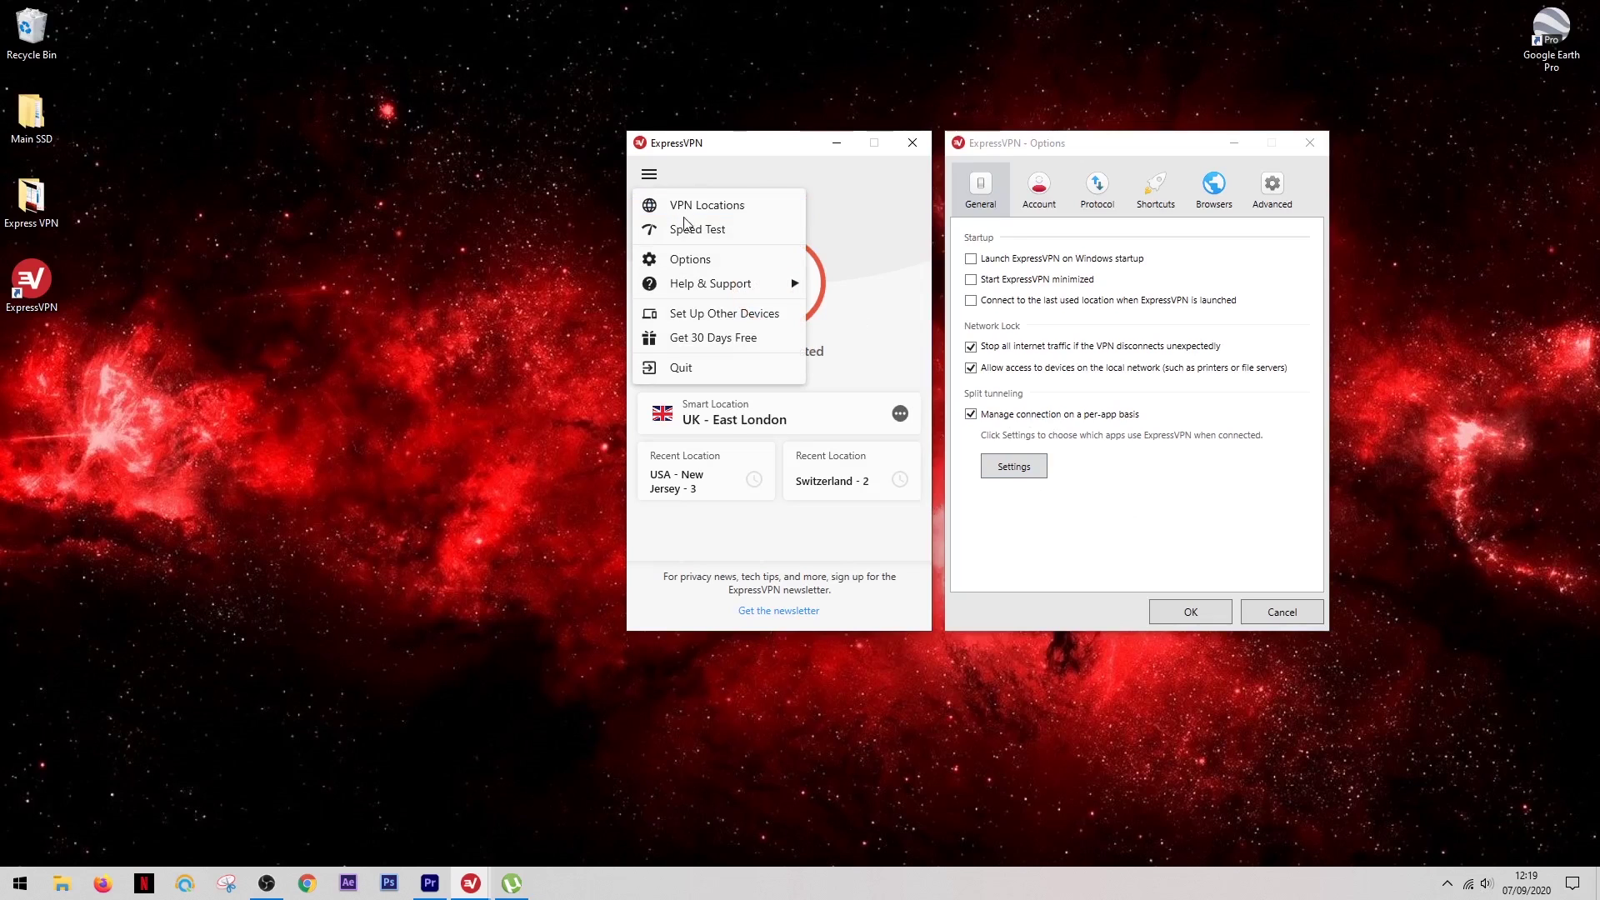
Choose Speed Test from the main menu to list the recommended locations.
click(705, 227)
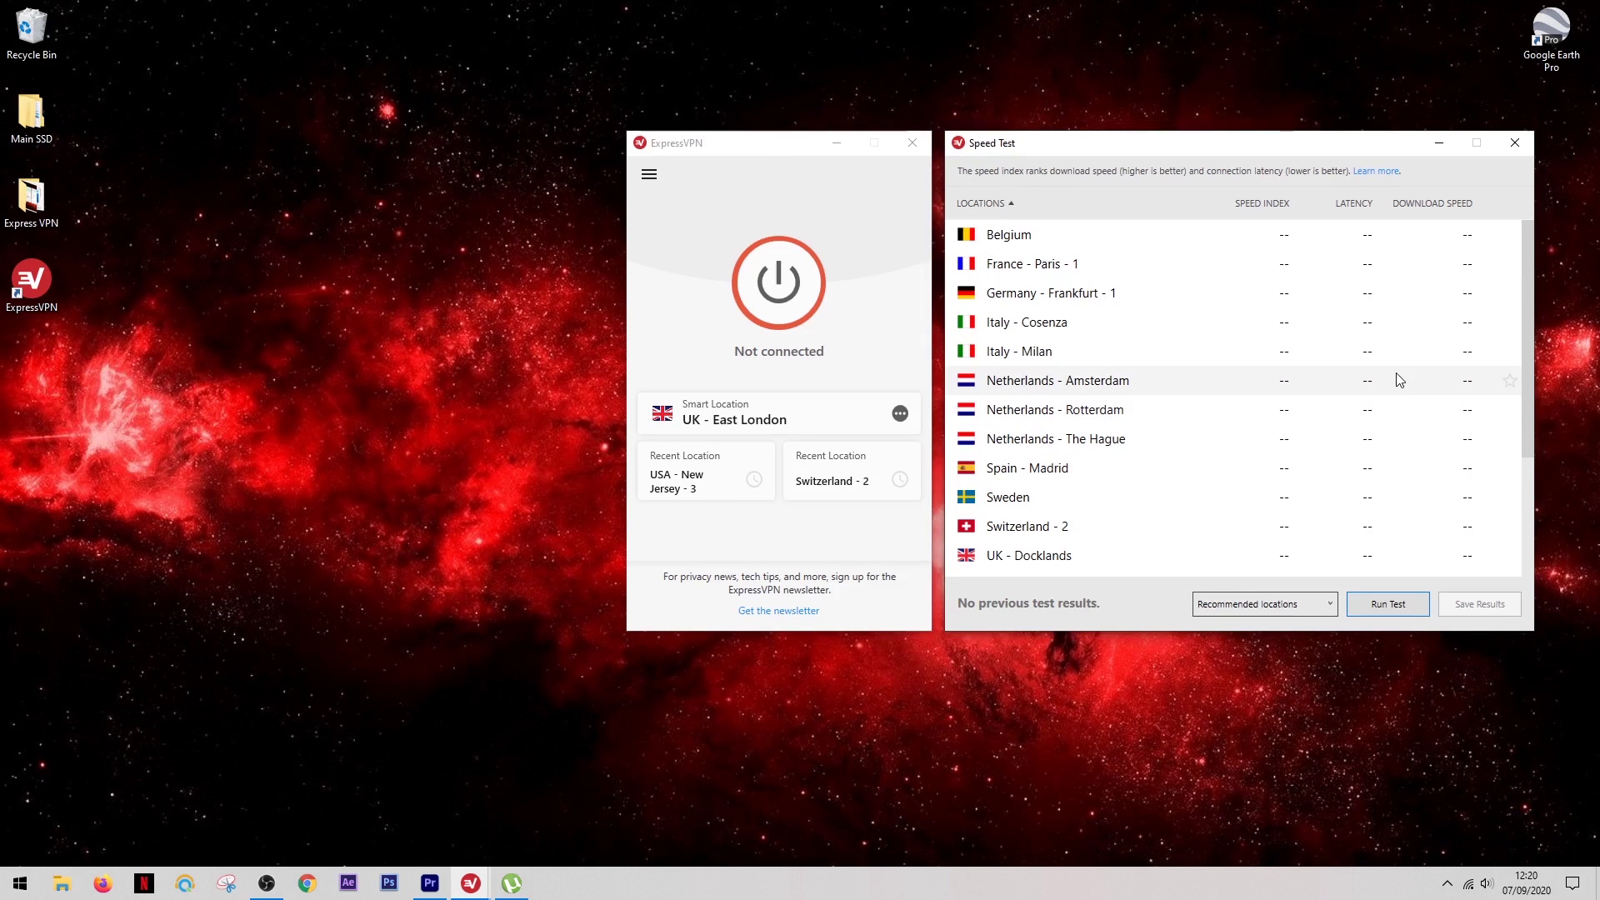
Run the speed test, then star UK - Docklands, Netherlands - The Hague, Germany - Frankfurt - 1, and Italy - Cosenza.
click(1395, 602)
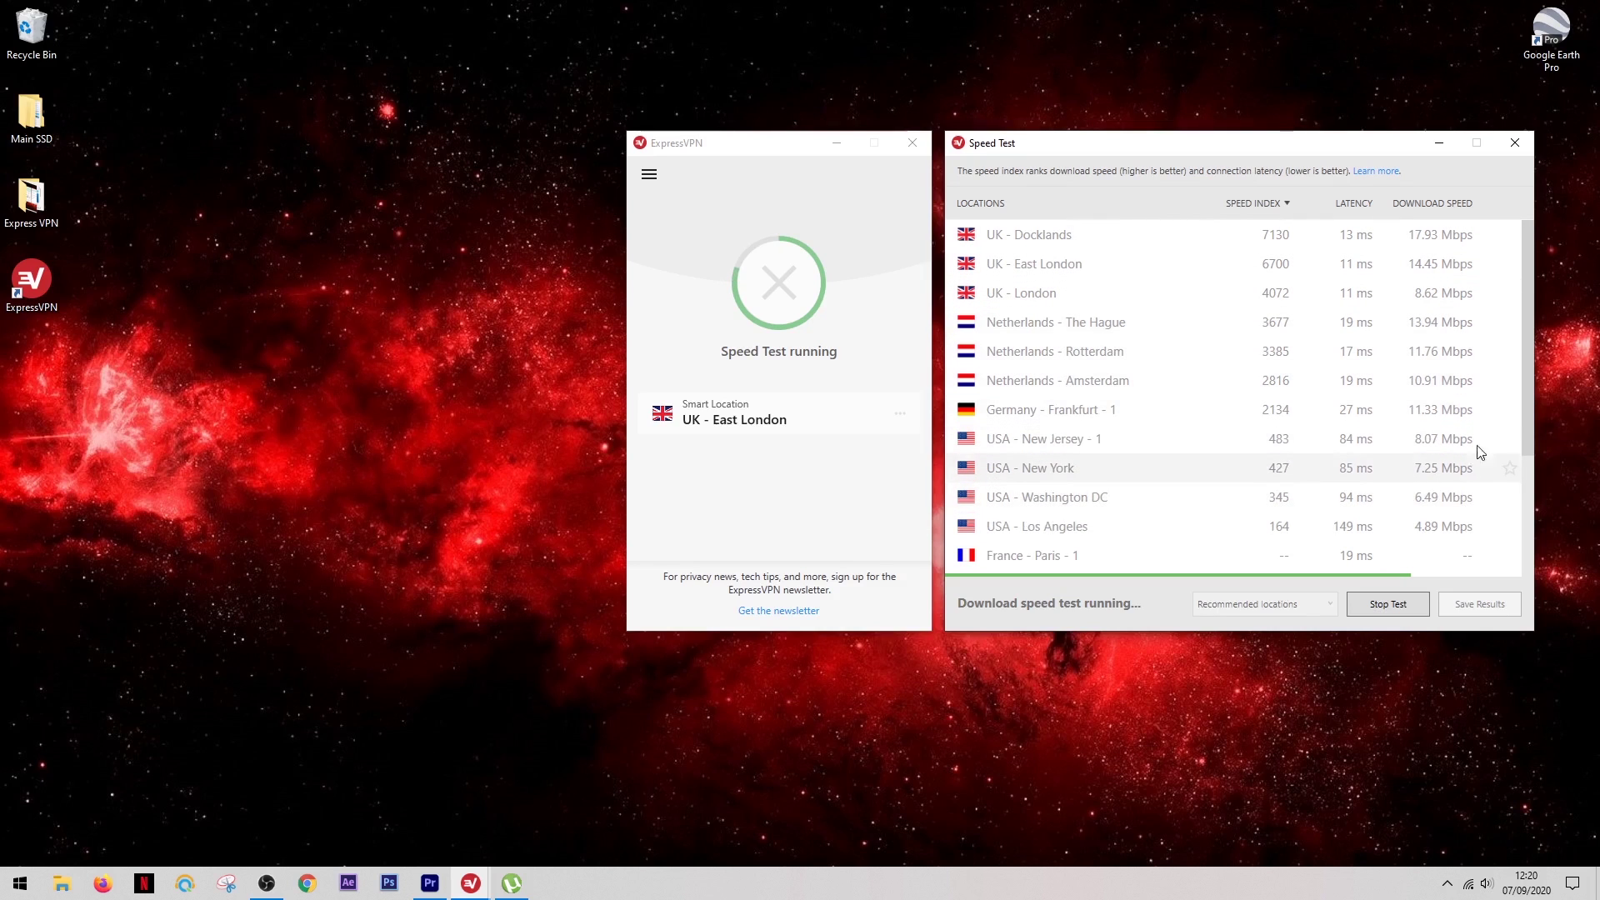
click(1509, 235)
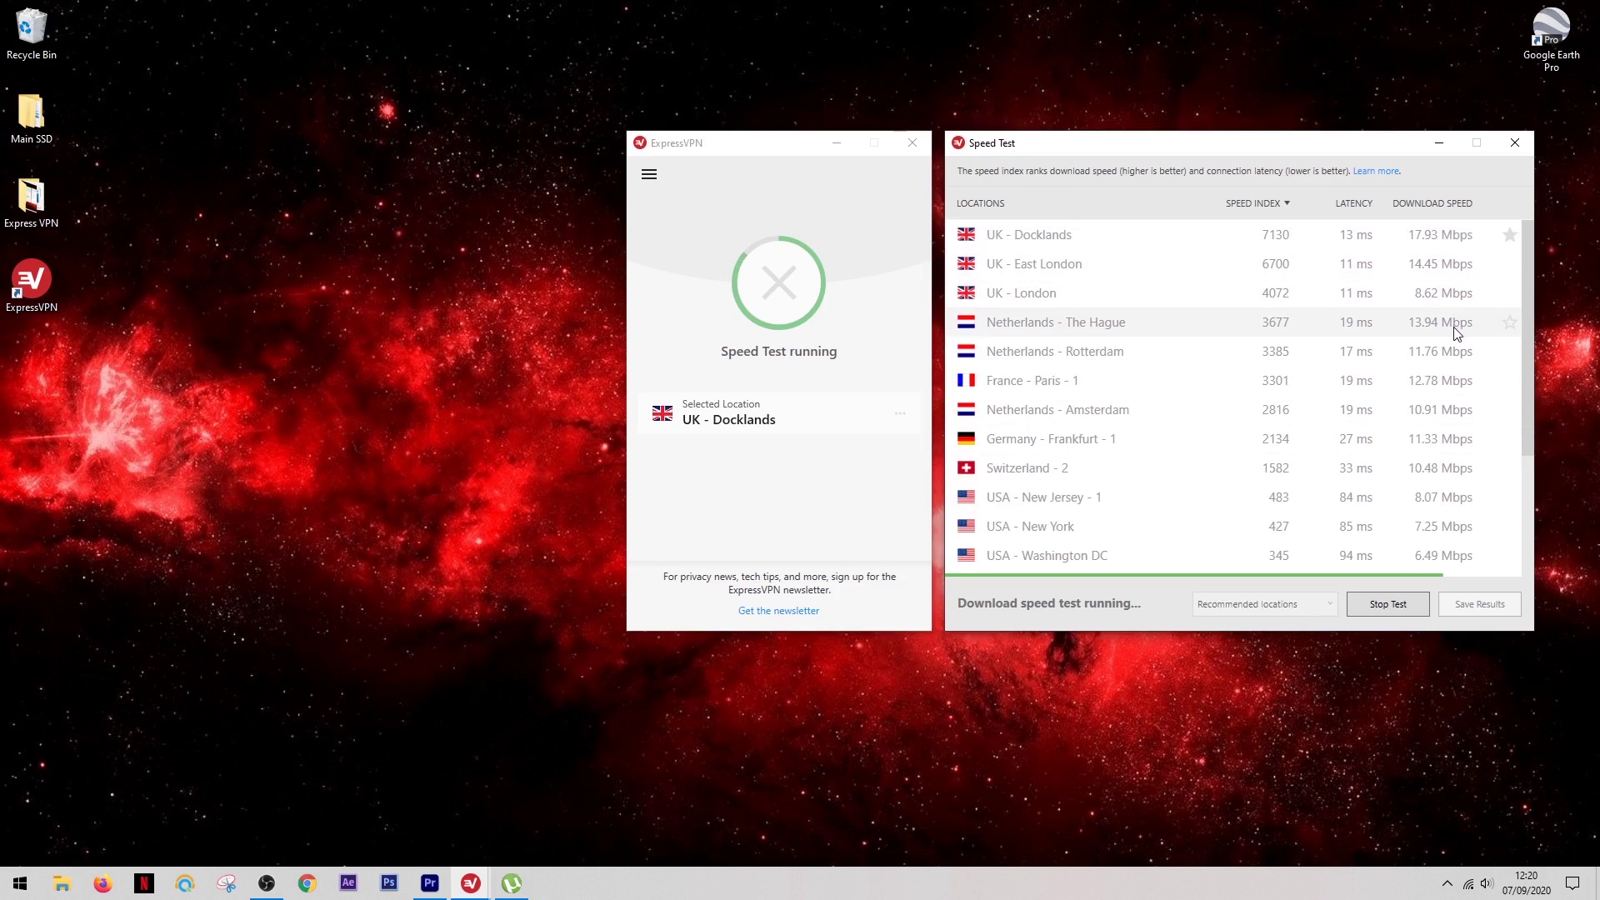
click(1505, 332)
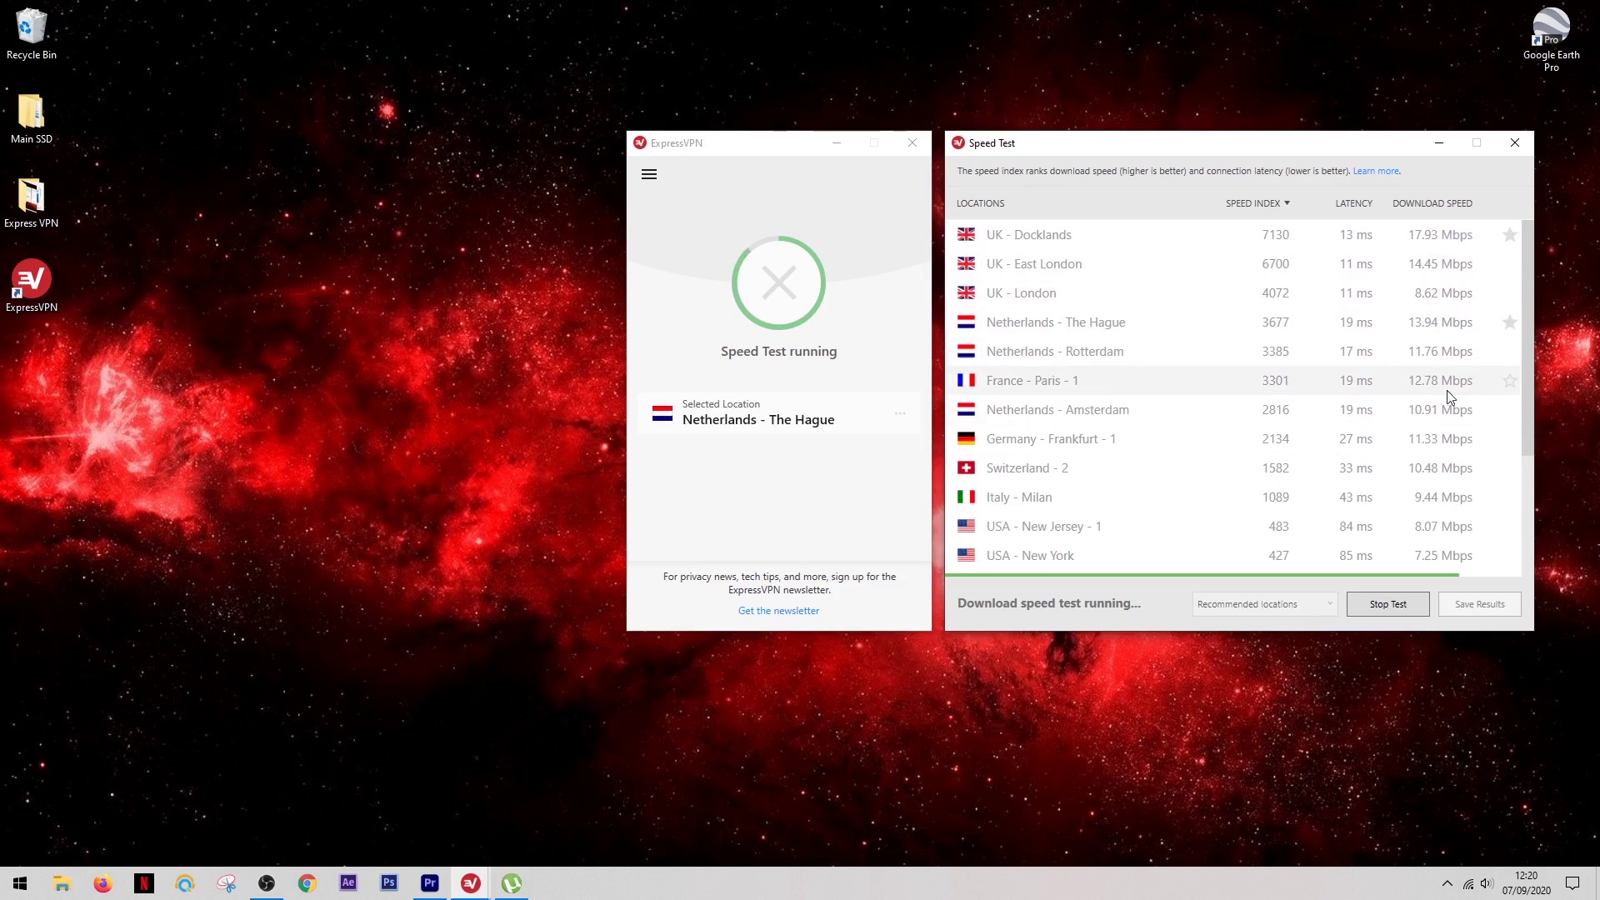
click(1509, 440)
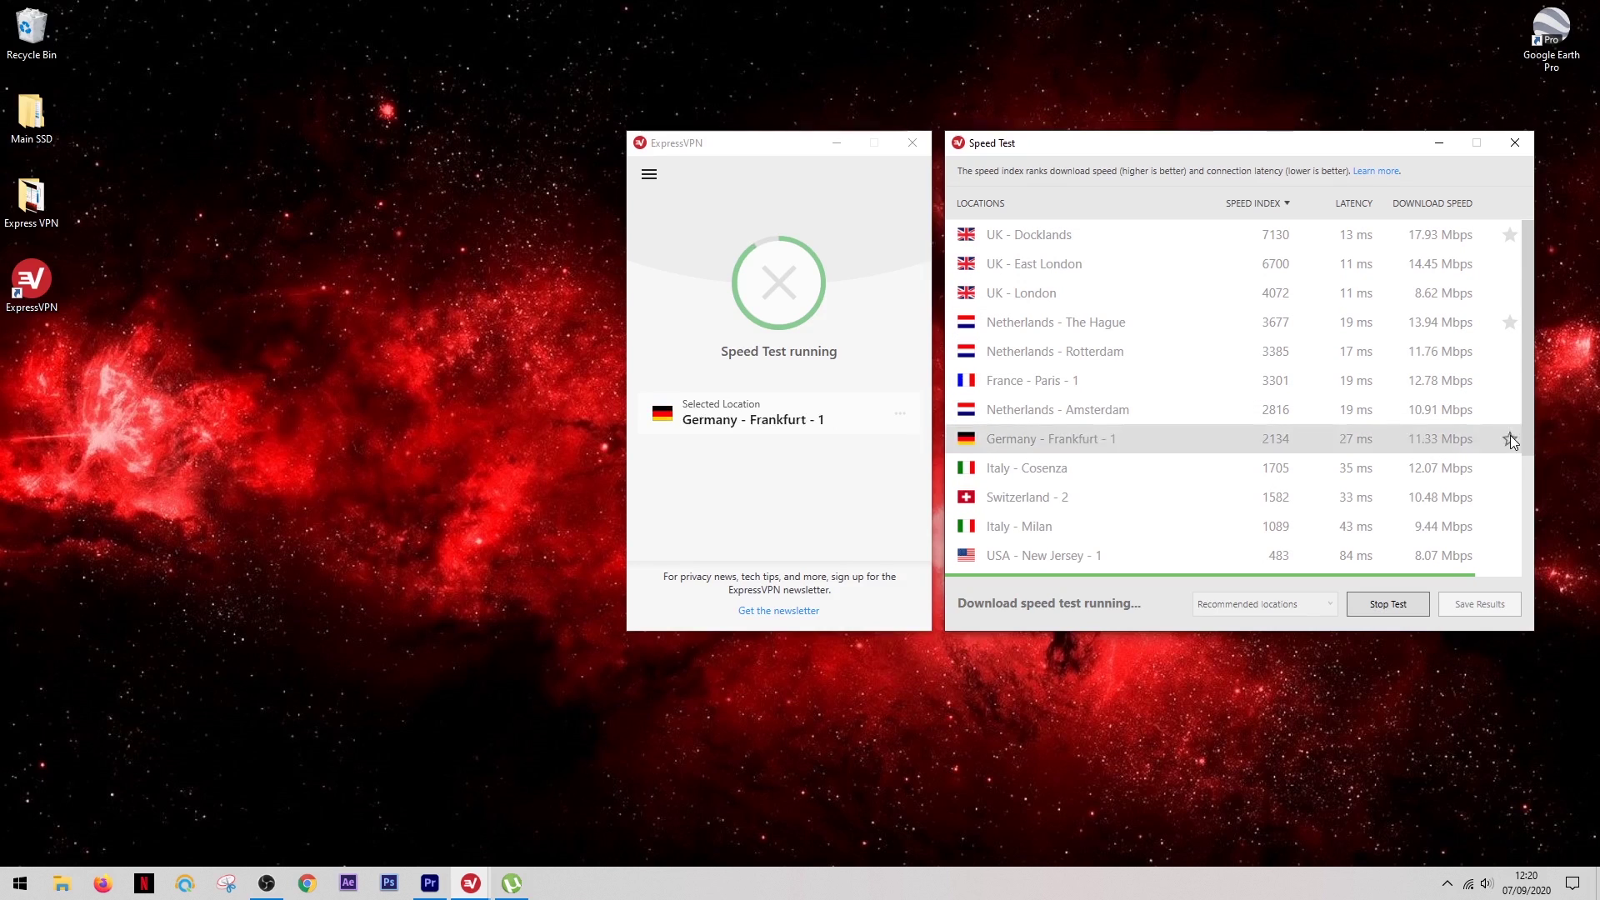
click(1512, 472)
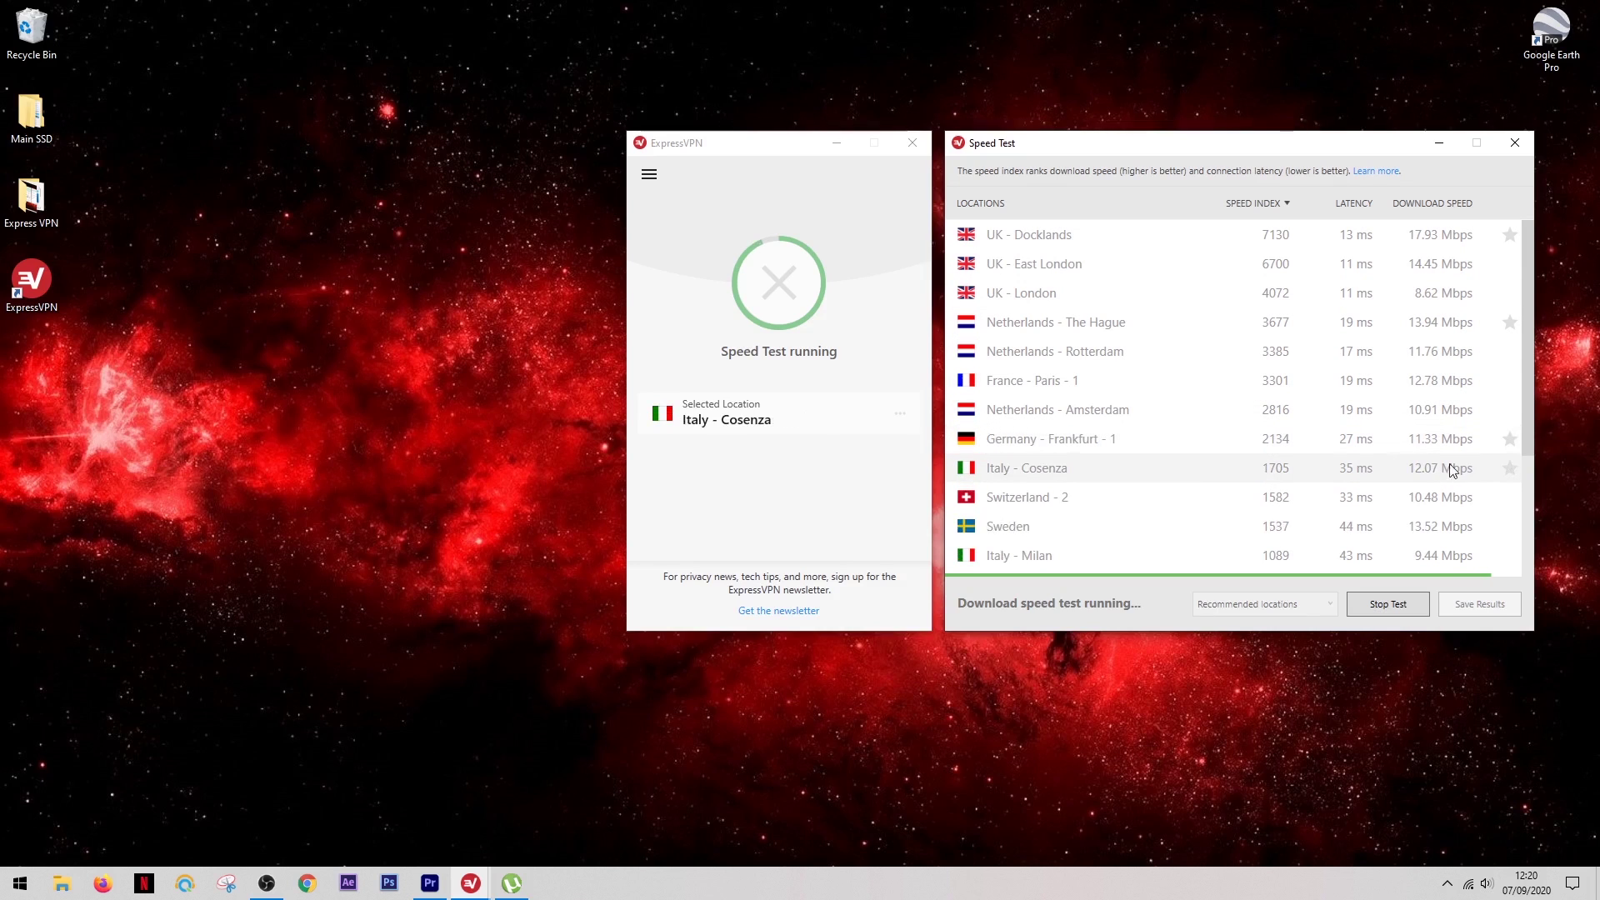
scroll(1325, 473, down, 1)
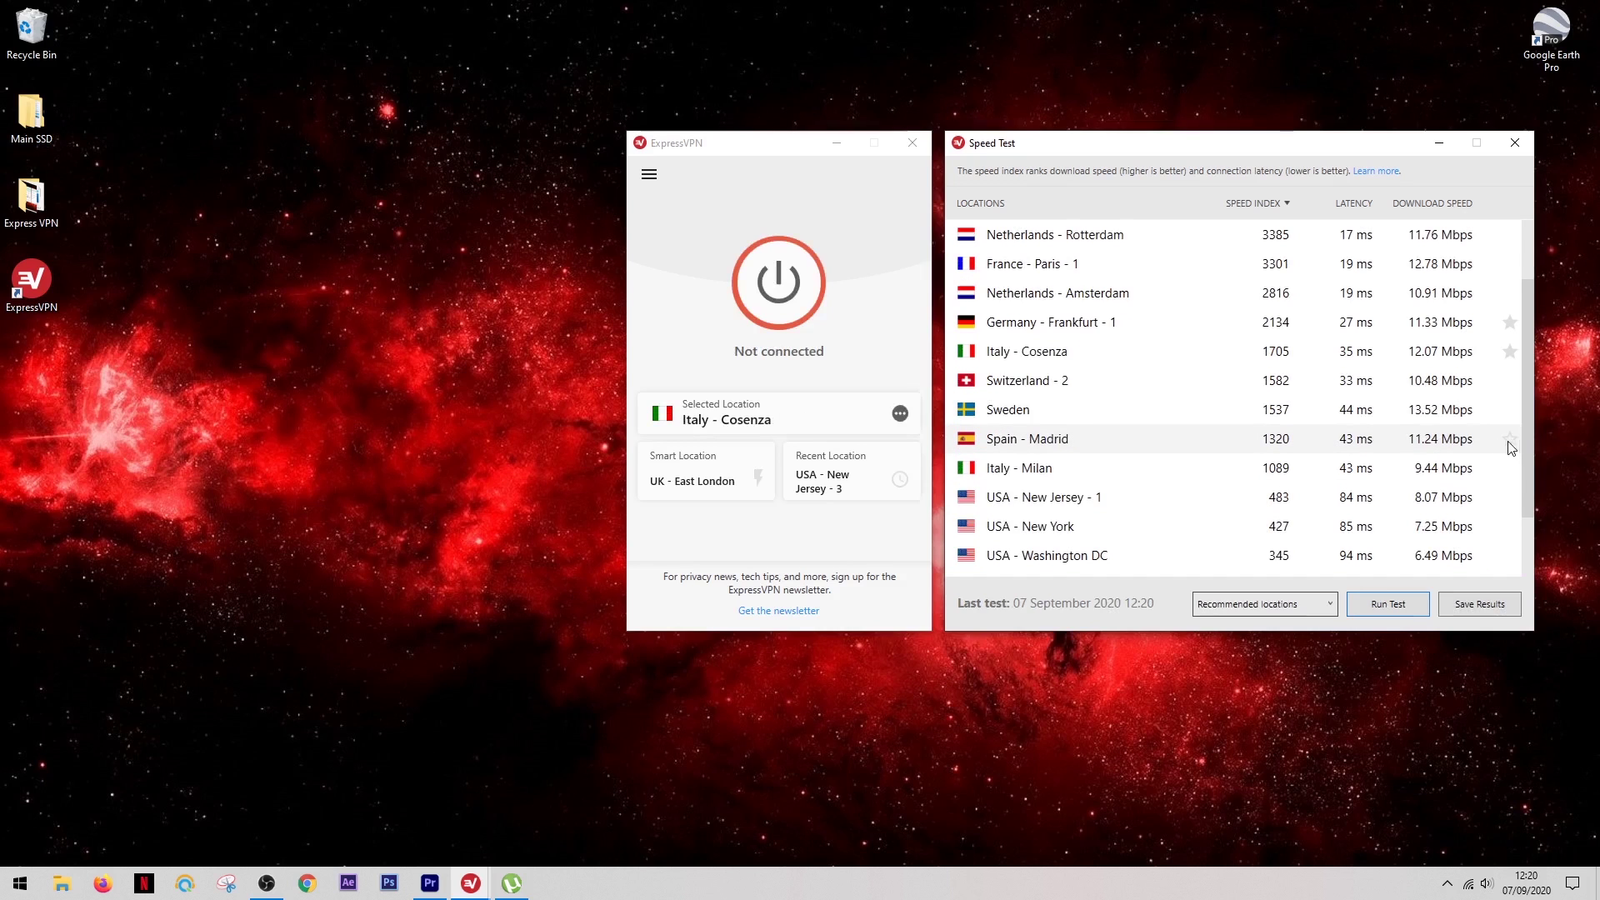
Select Sweden in the speed test results, leaving the Recommended locations group unchanged.
click(1512, 414)
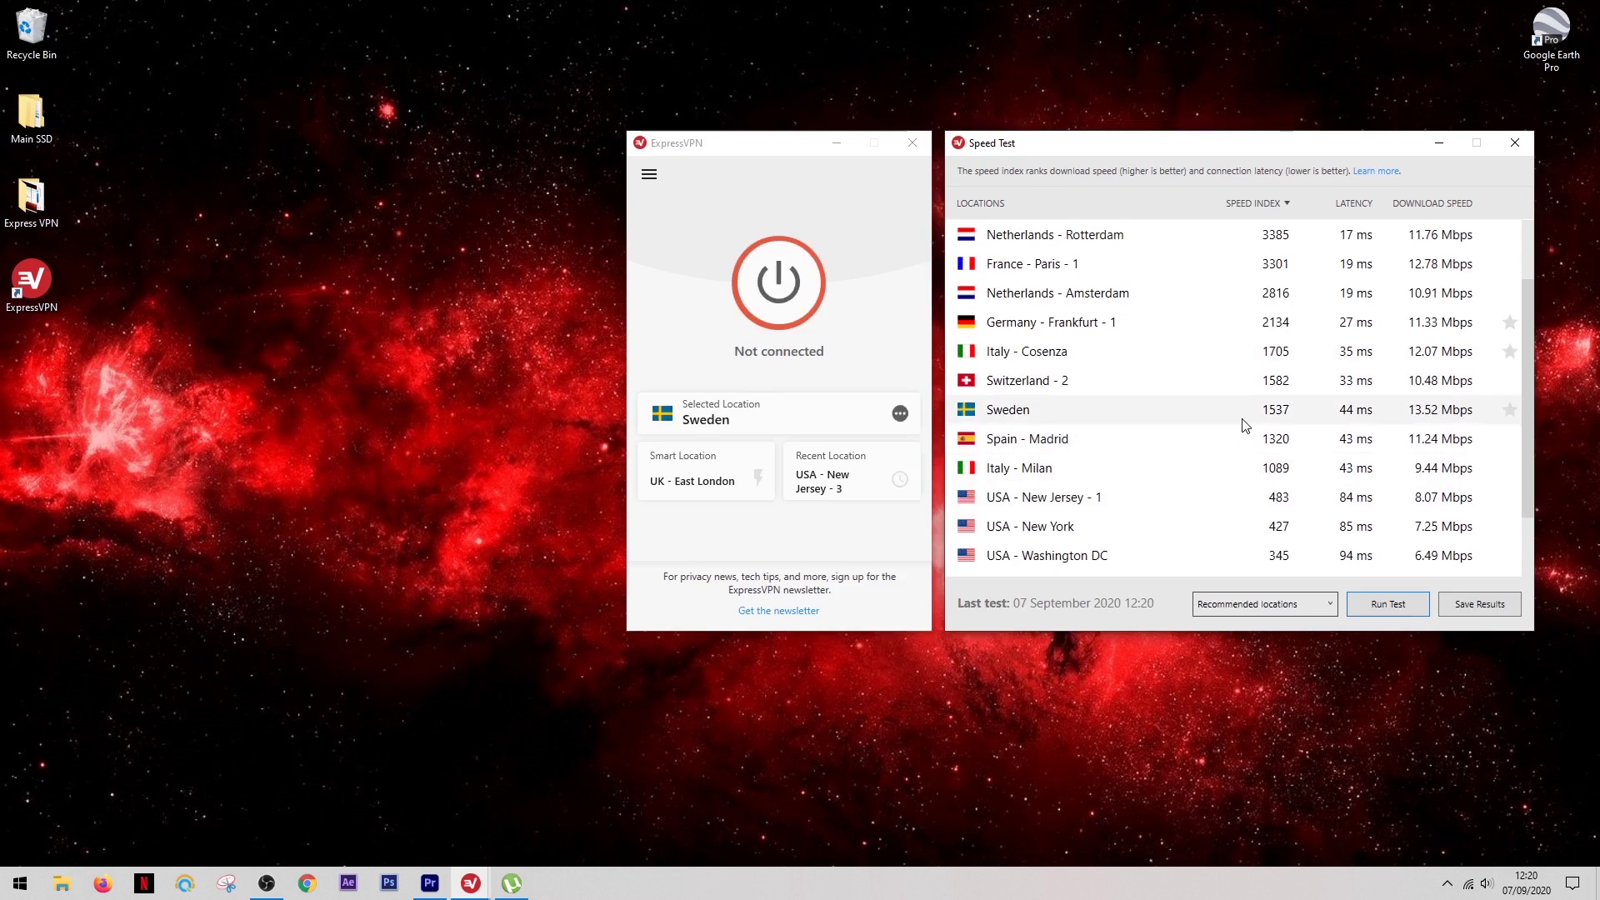
scroll(1242, 424, up, 1)
click(1324, 605)
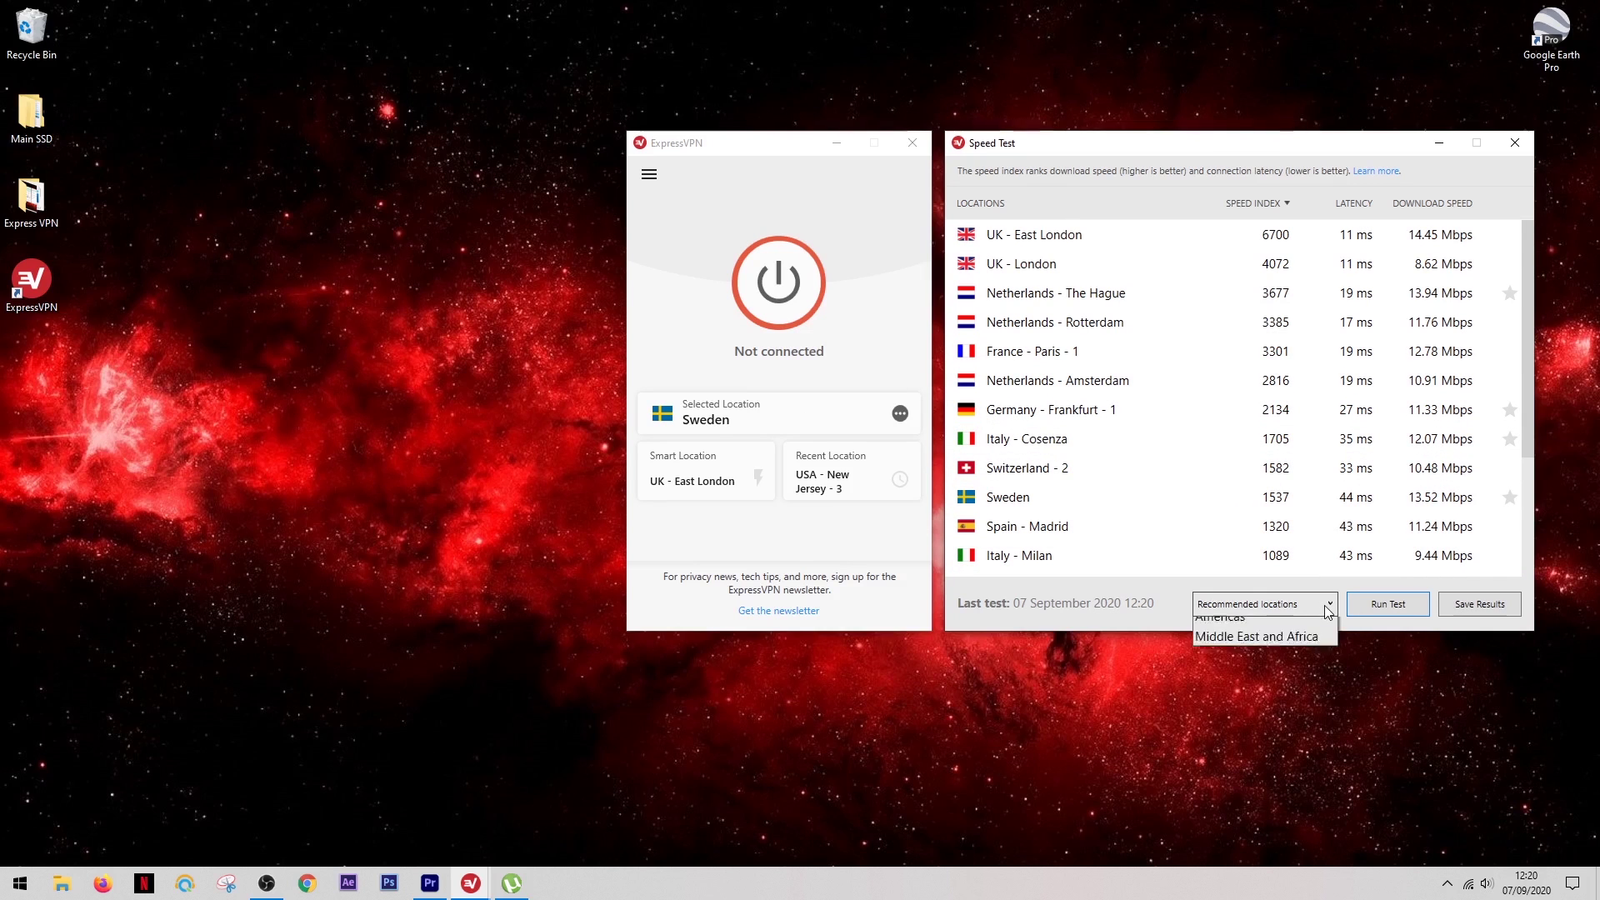
click(1267, 649)
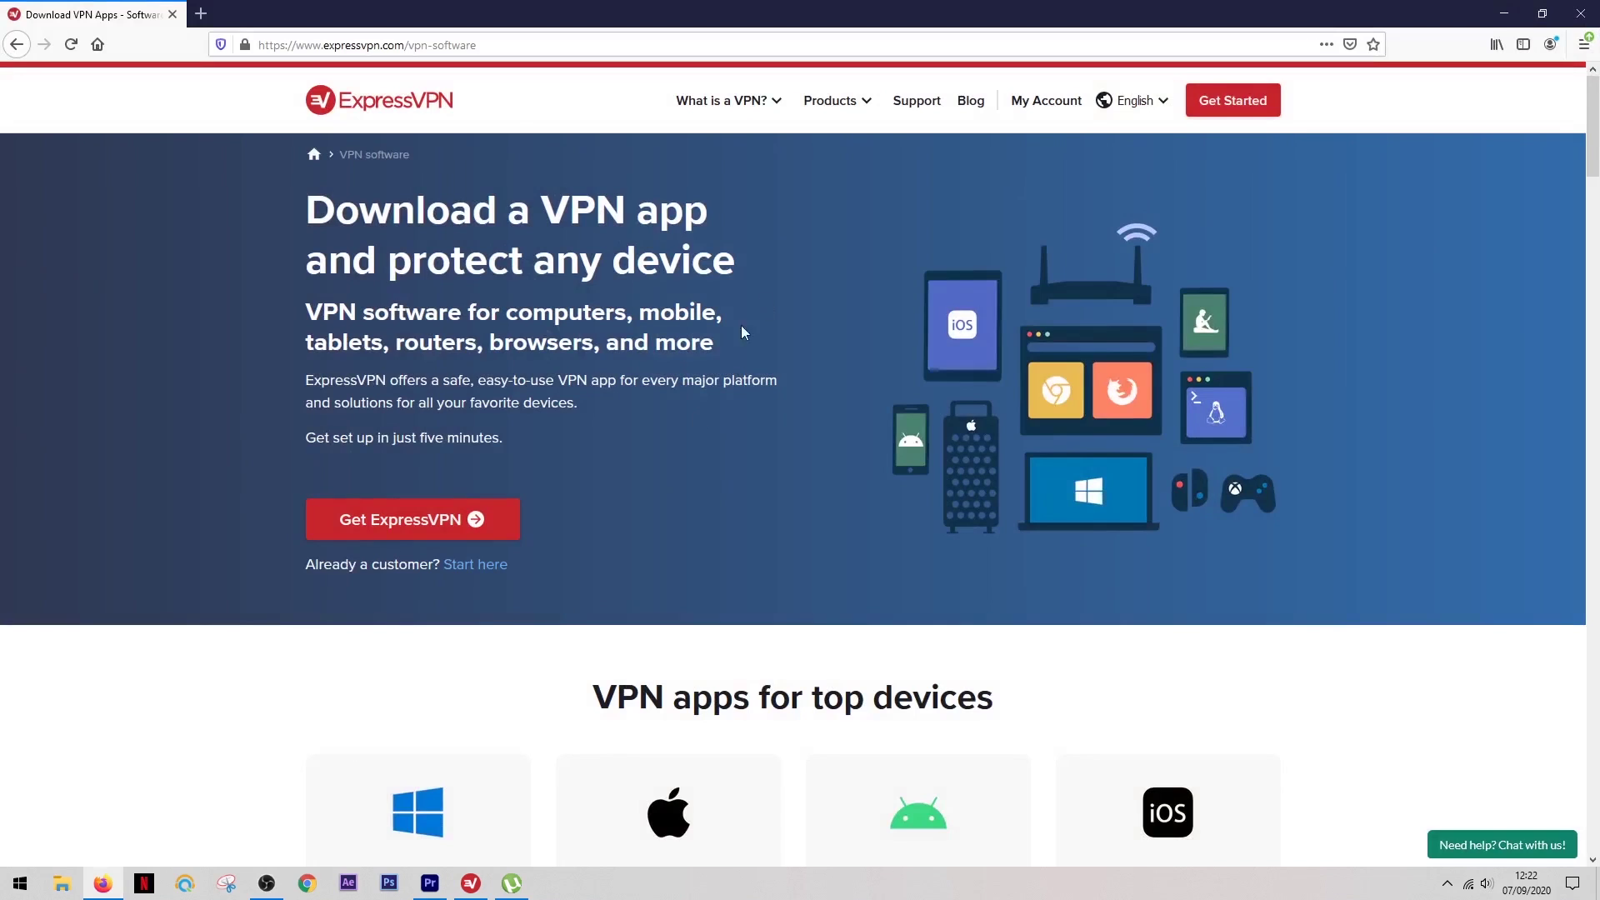
Visit the ExpressVPN for Windows page, then the order page showing the 12 Months plan.
mouse_move(828, 102)
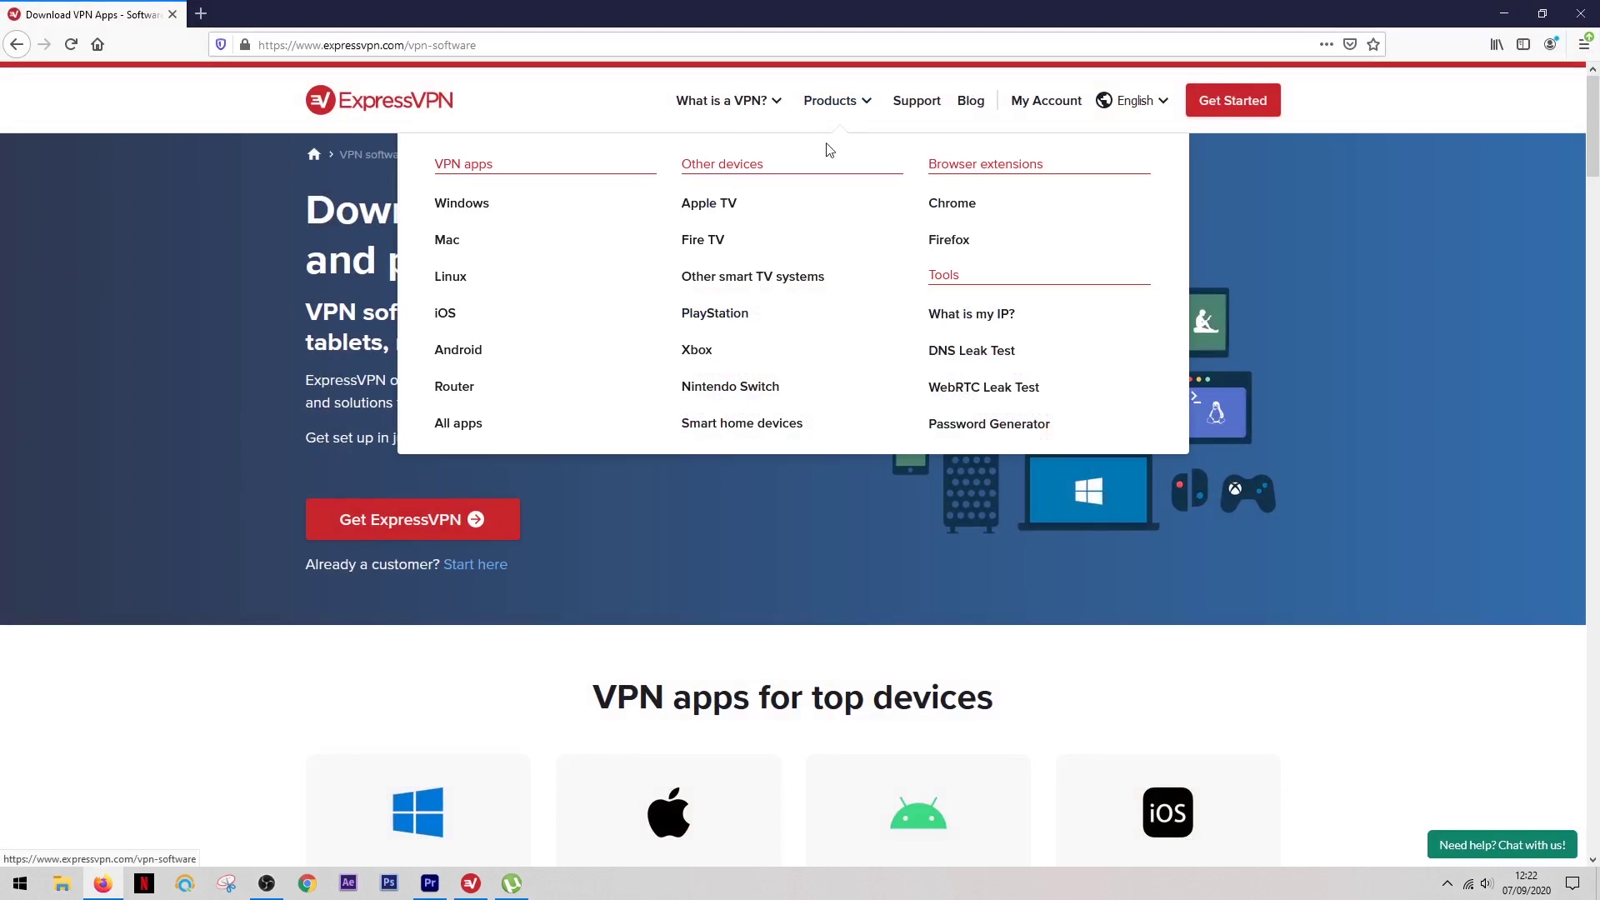
click(481, 225)
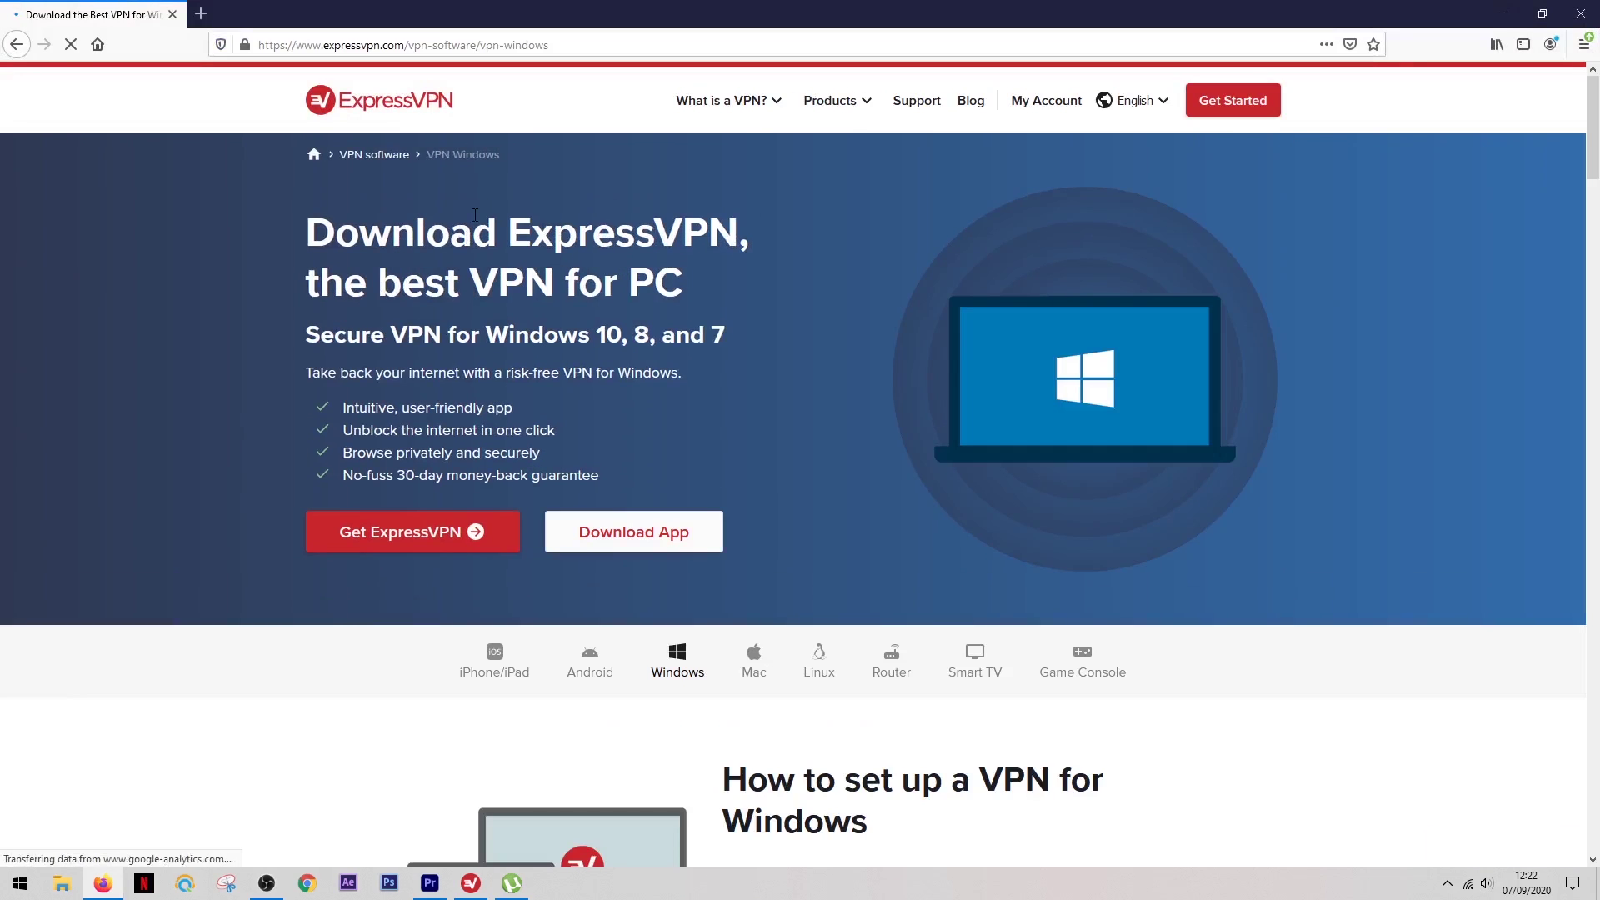
click(446, 543)
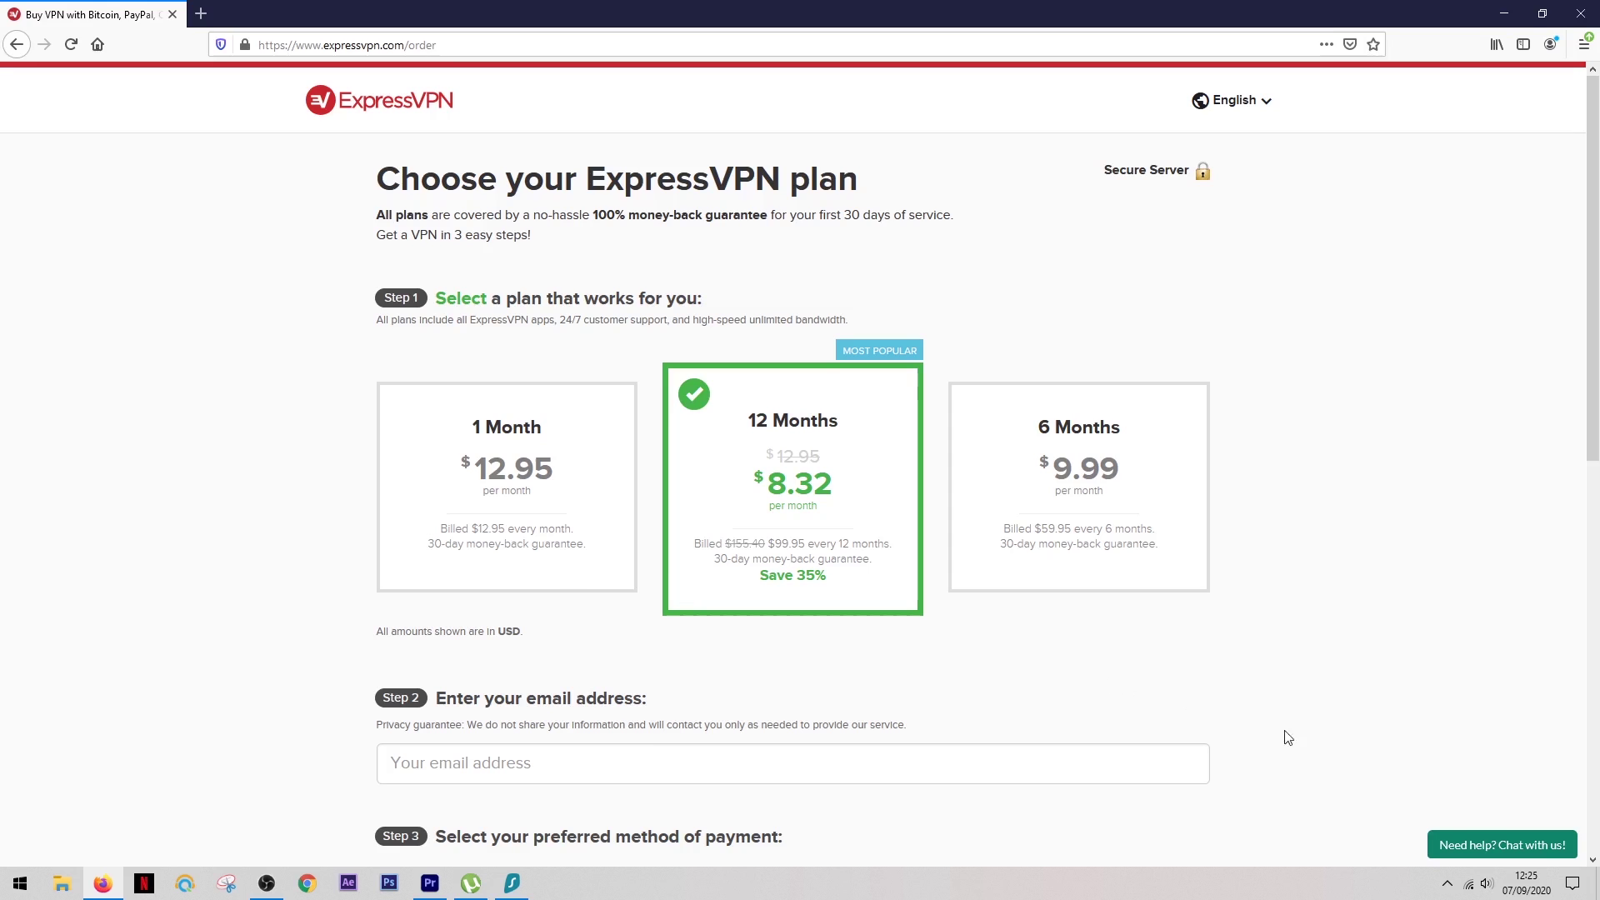
Open the 'Need help? Chat with us!' live chat, then close the chat window.
click(1487, 847)
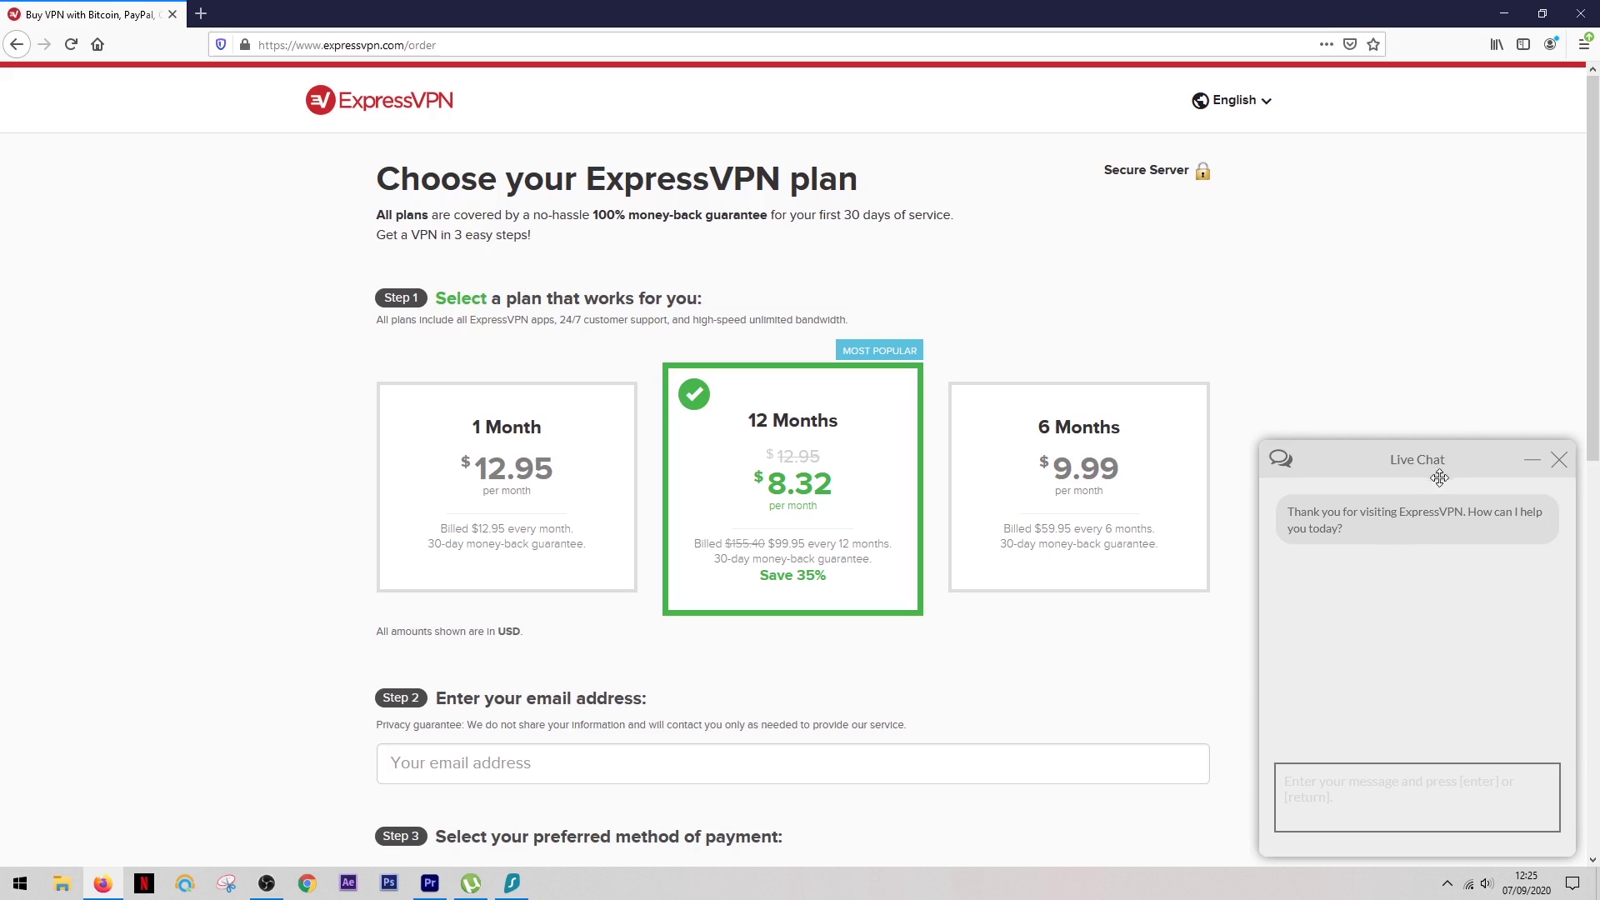
click(1561, 463)
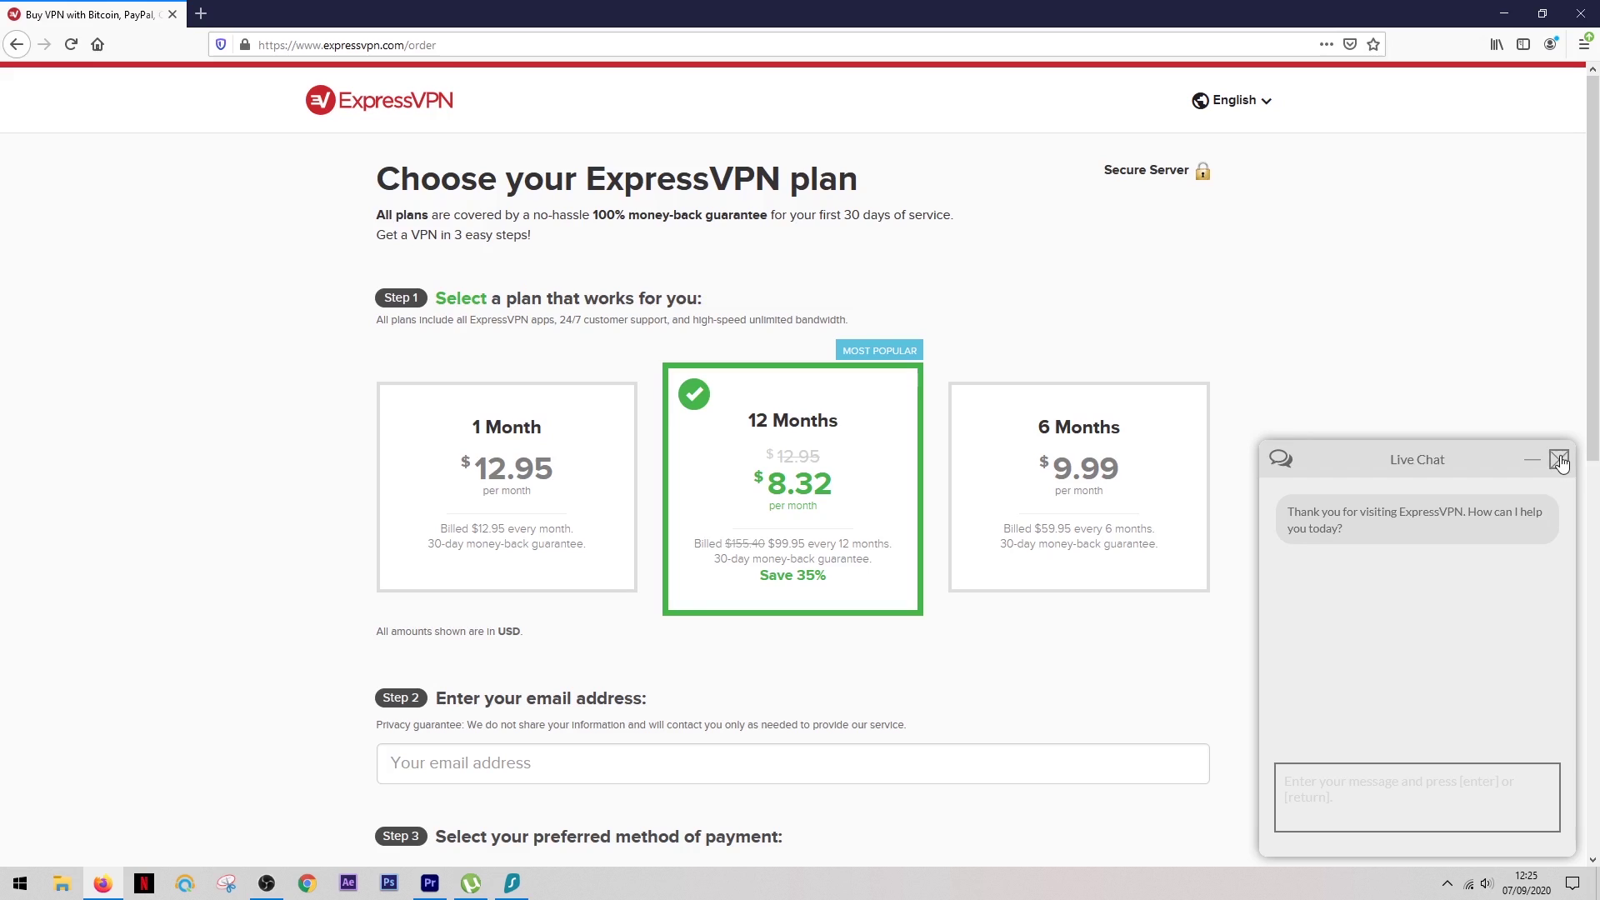